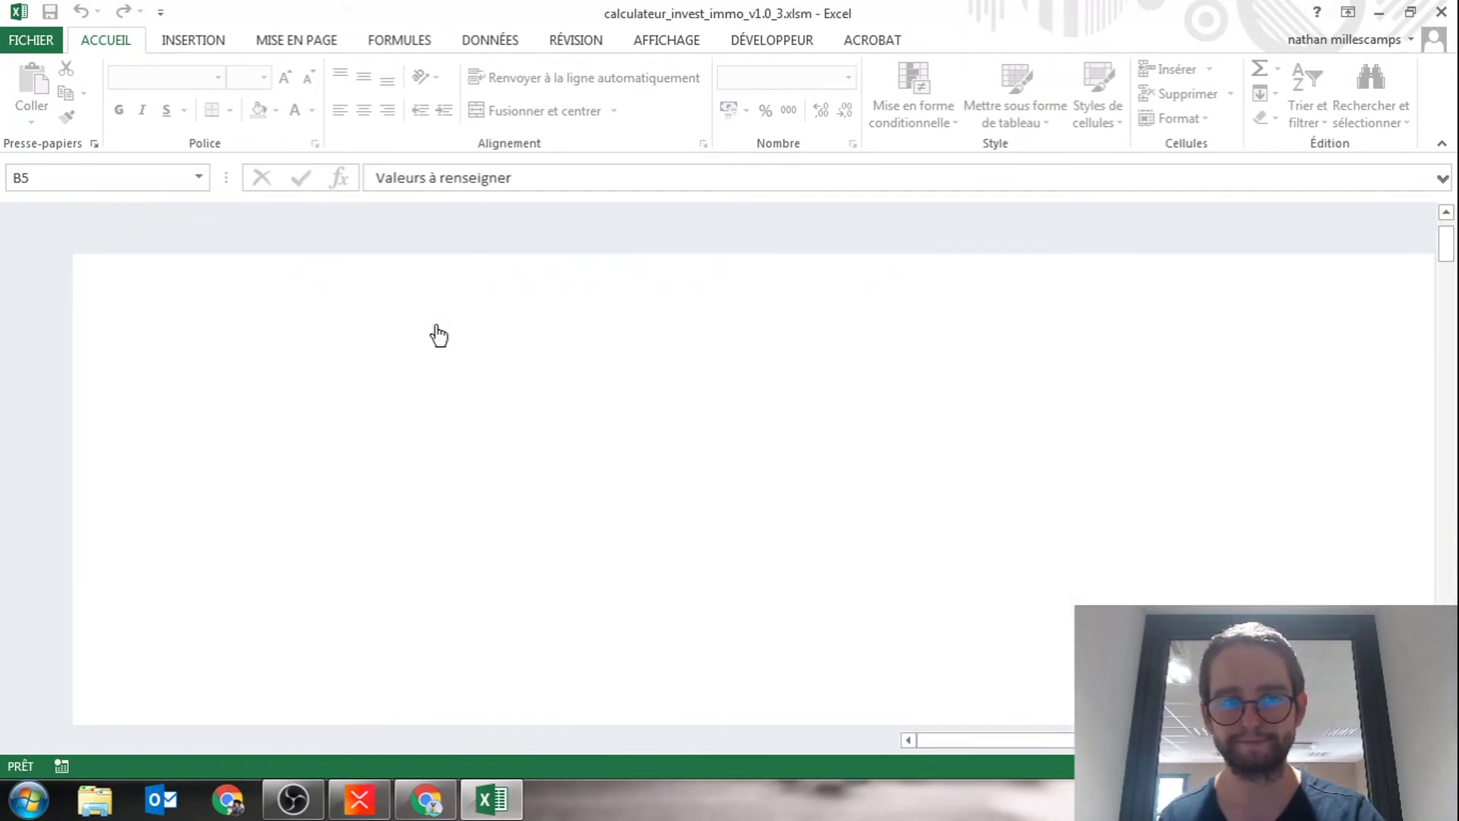
- Set the property's surface area (Surface du bien) to 77 m² in the acquisition costs
click(687, 355)
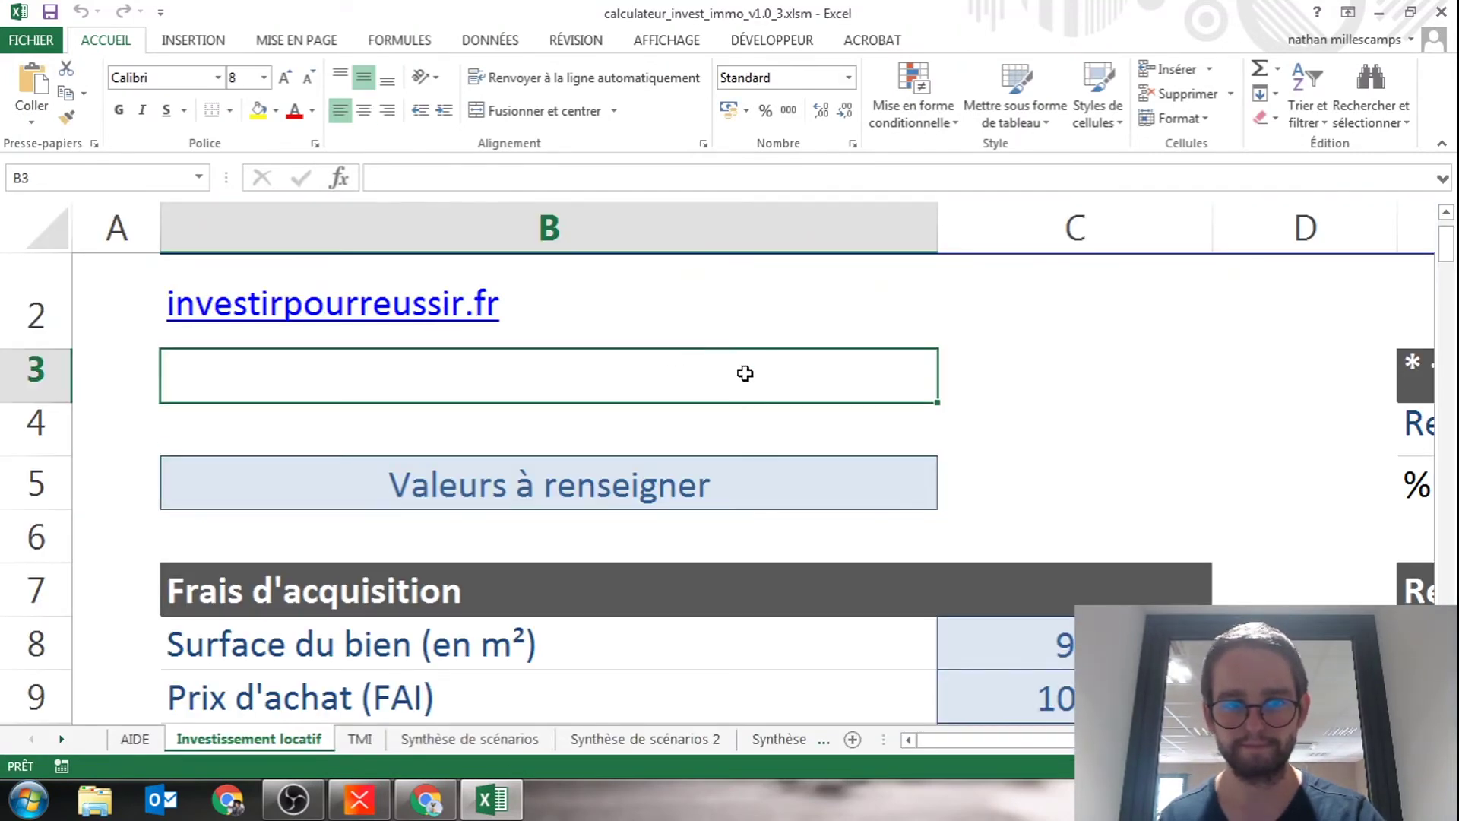
scroll(752, 372, down, 1)
double_click(1091, 452)
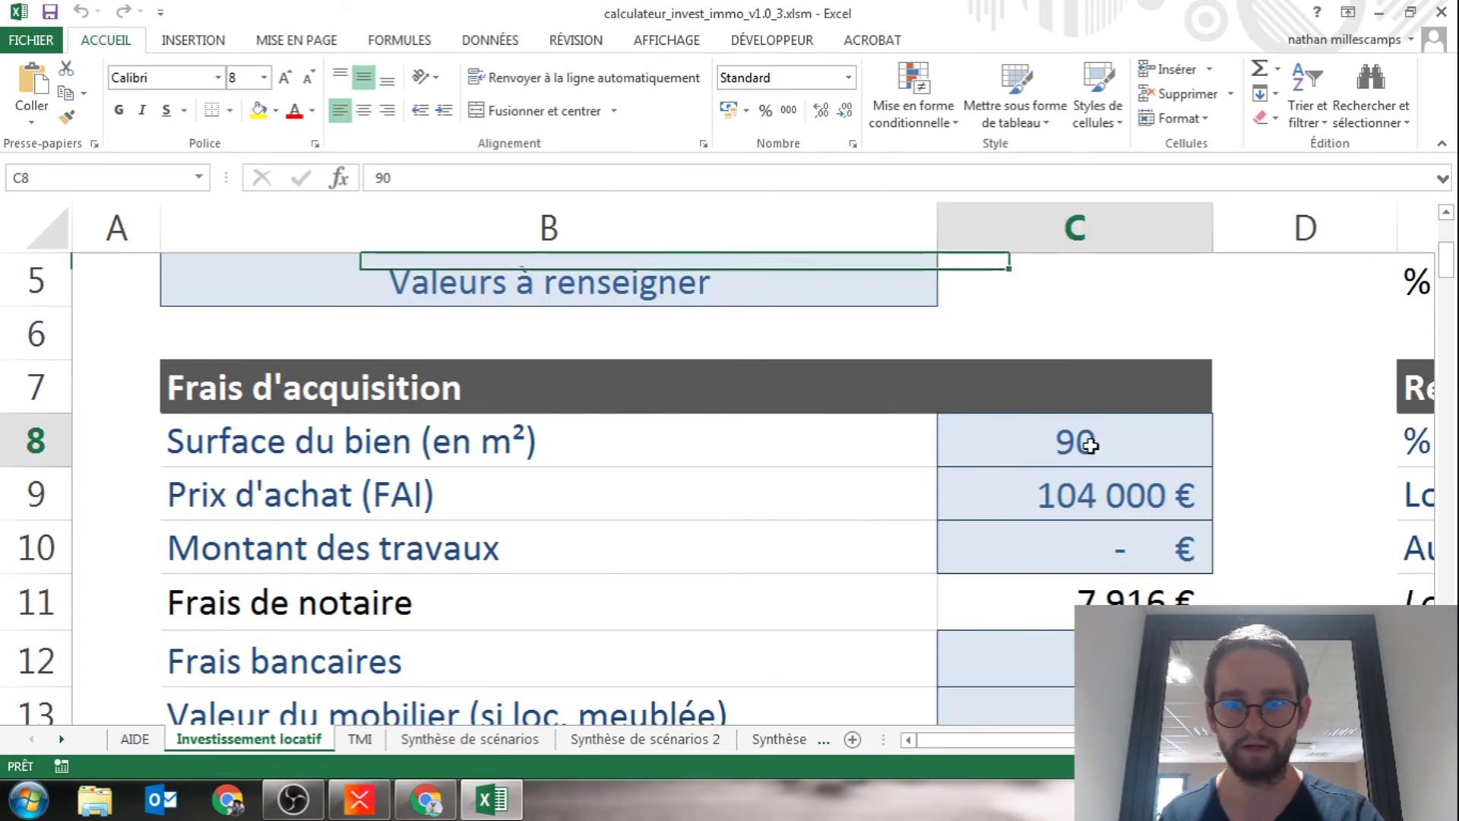
key(BackSpace)
key(BackSpace)
text(77)
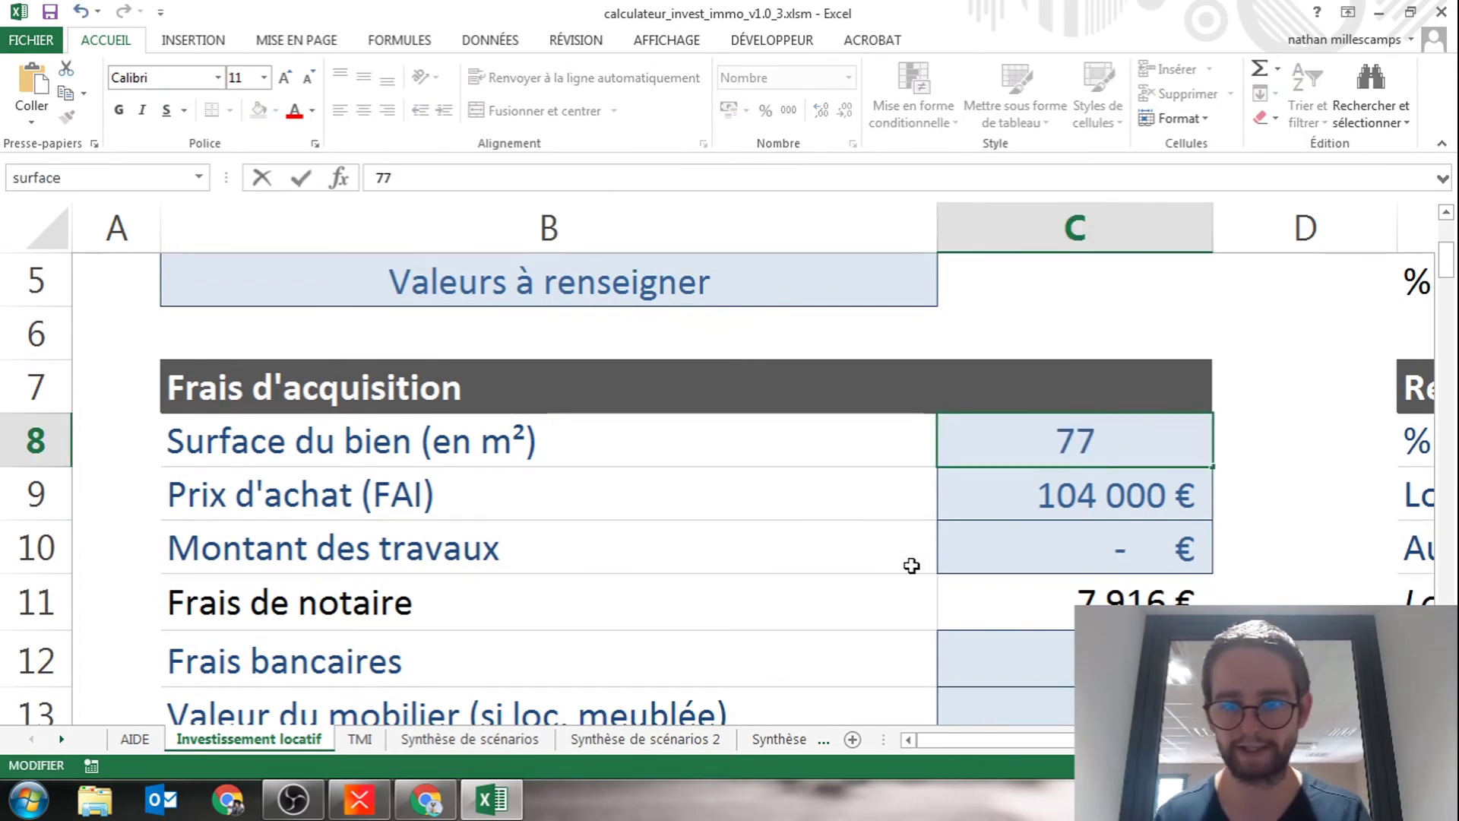
key(Return)
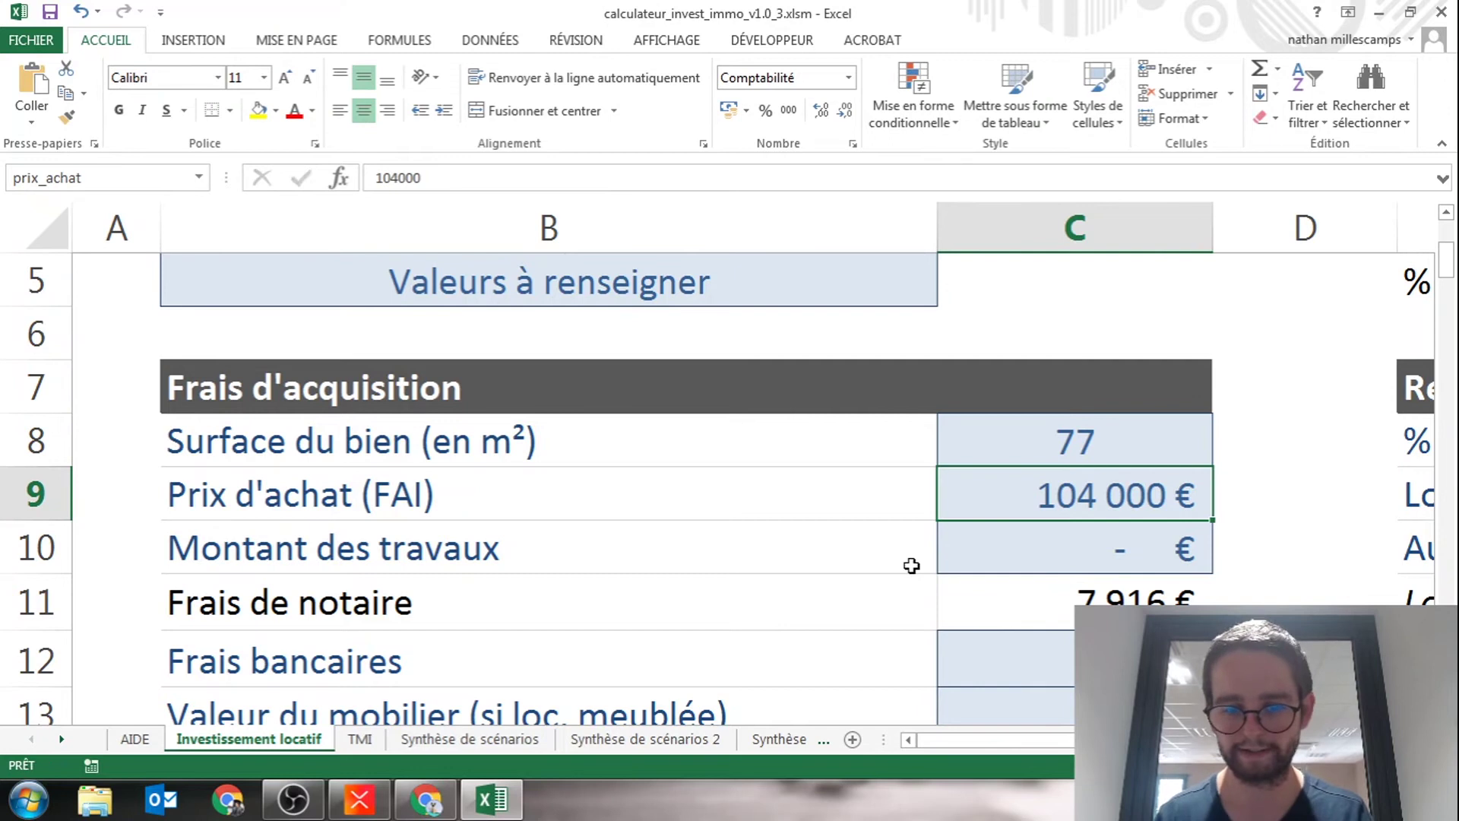
- Enter a purchase price (Prix d'achat FAI) of 78000 € and a works amount (Montant des travaux) of 15000 €
text(78000)
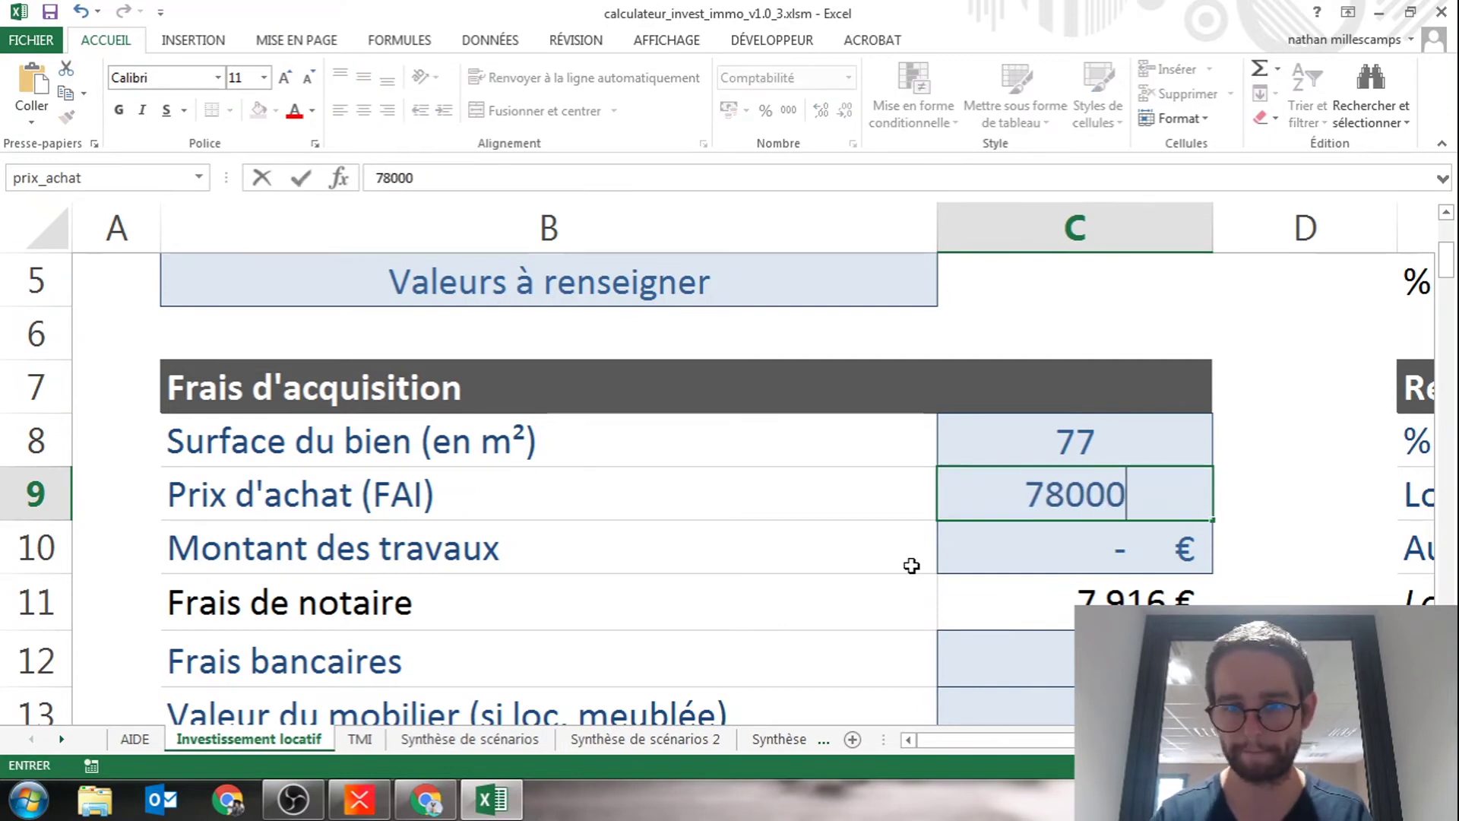
key(Return)
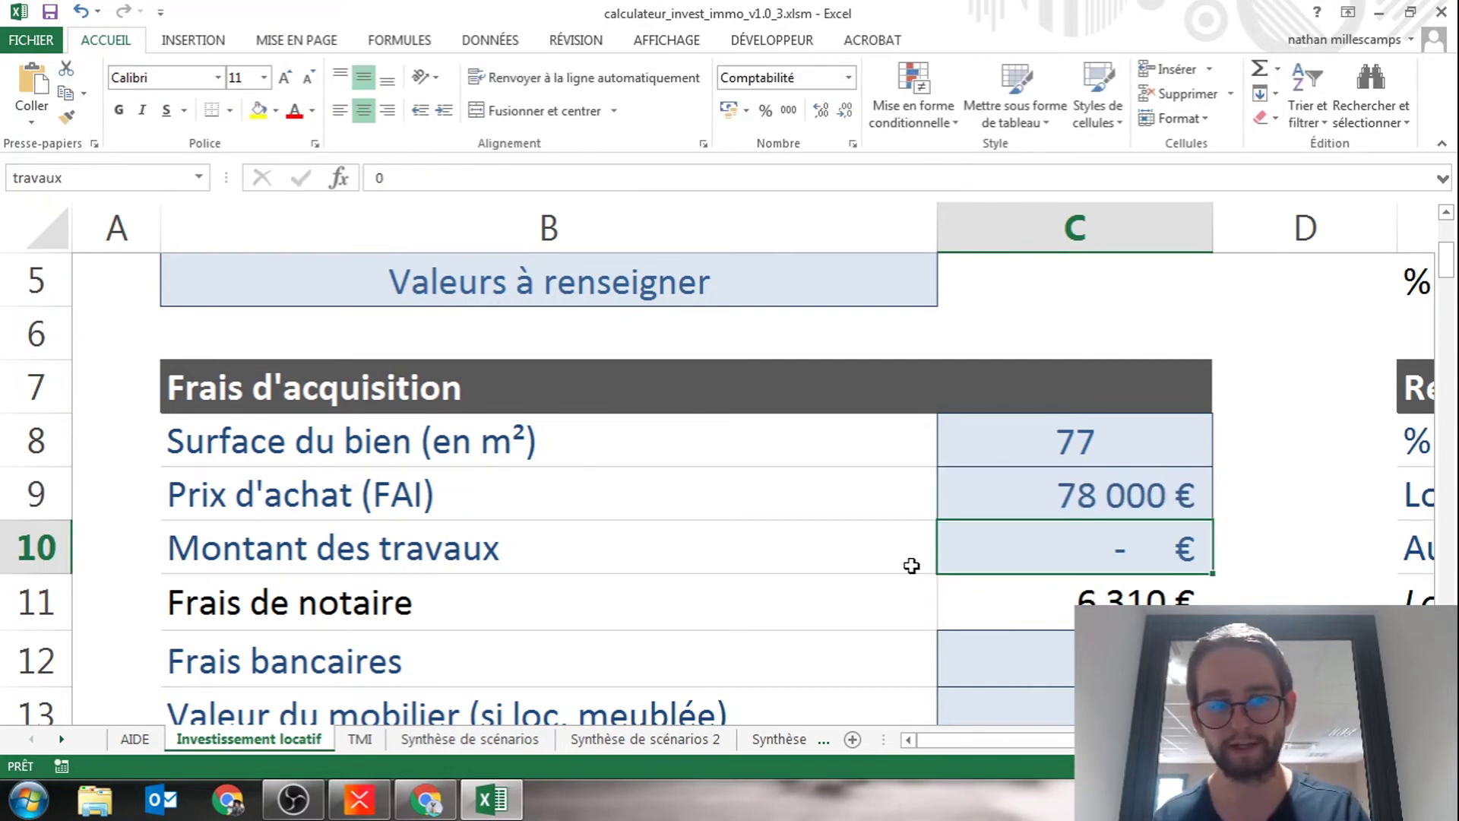
text(15000)
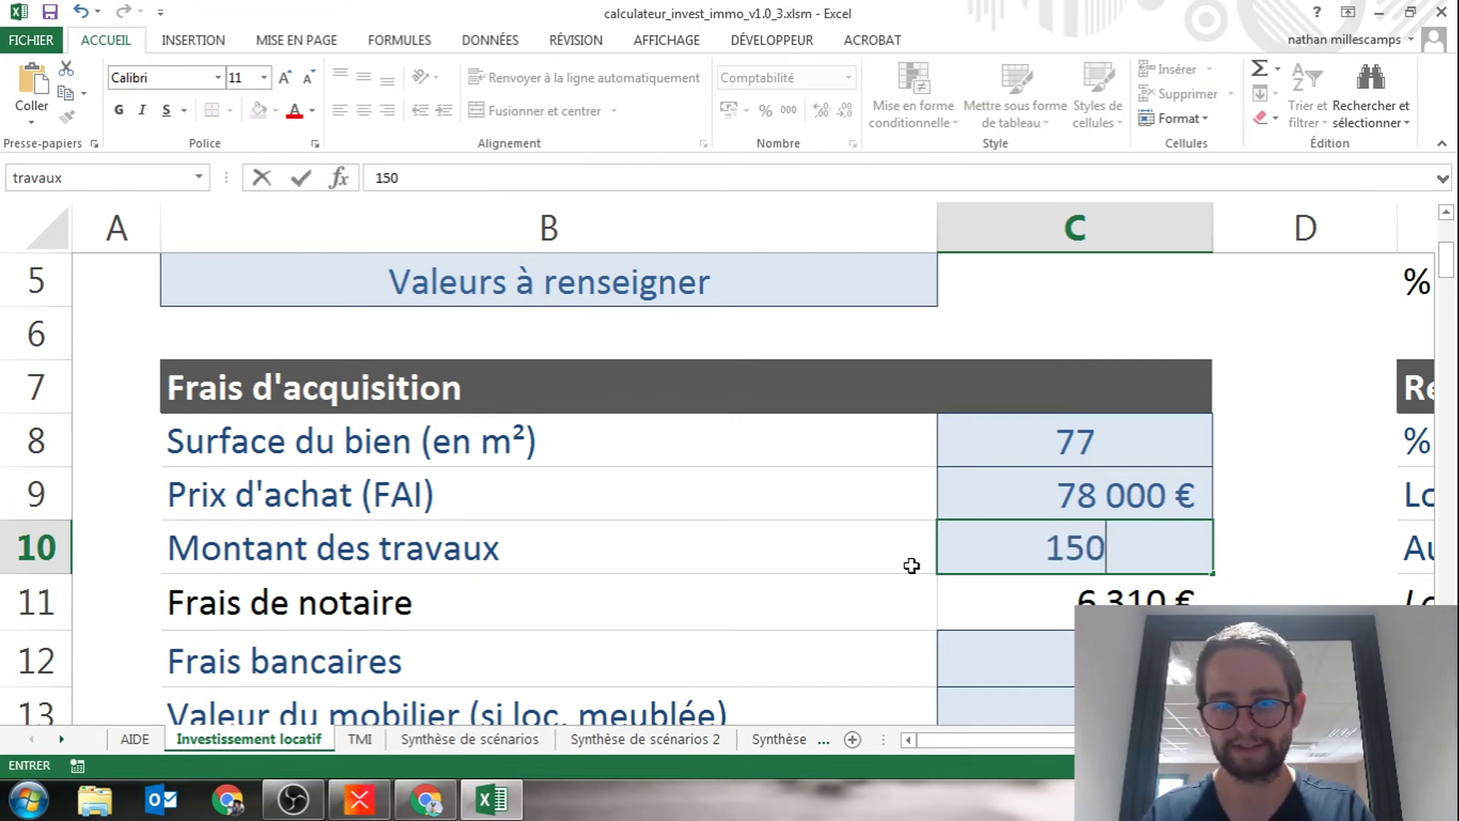
key(Return)
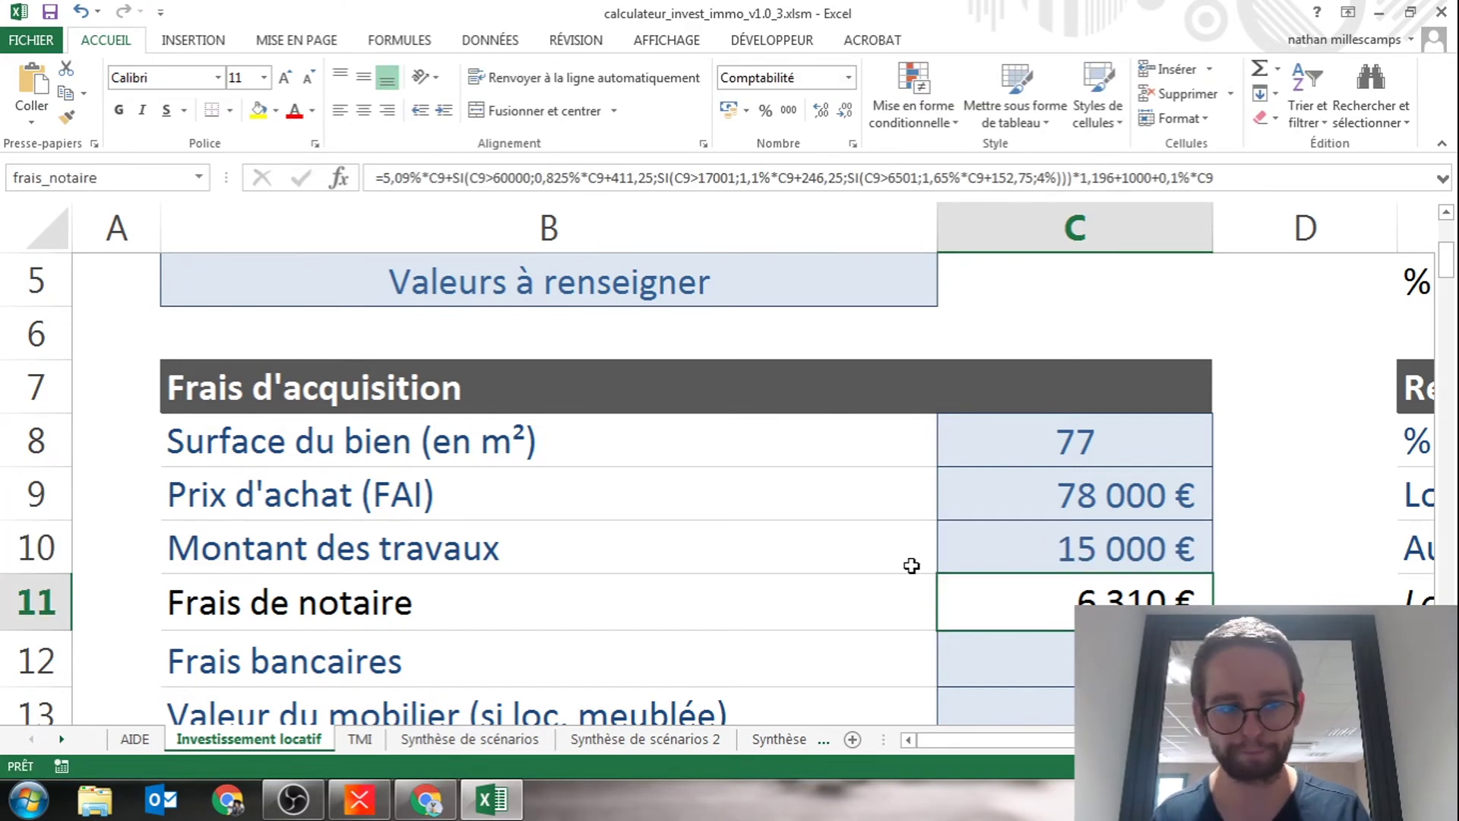
- Review the notary fees formula, the bank fees, the furniture value and the purchase price in the acquisition costs
key(Return)
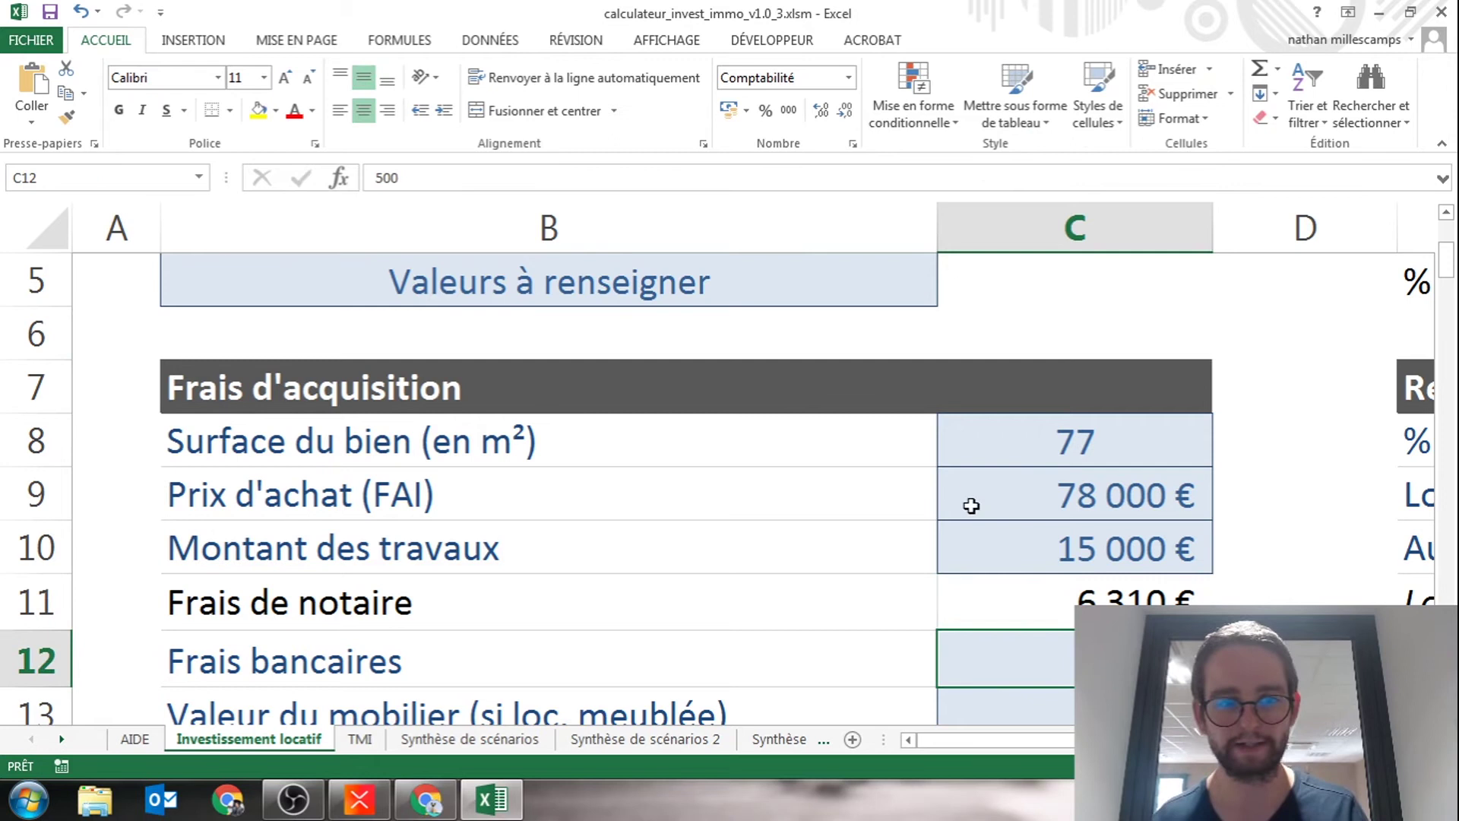
scroll(980, 498, down, 1)
click(1071, 443)
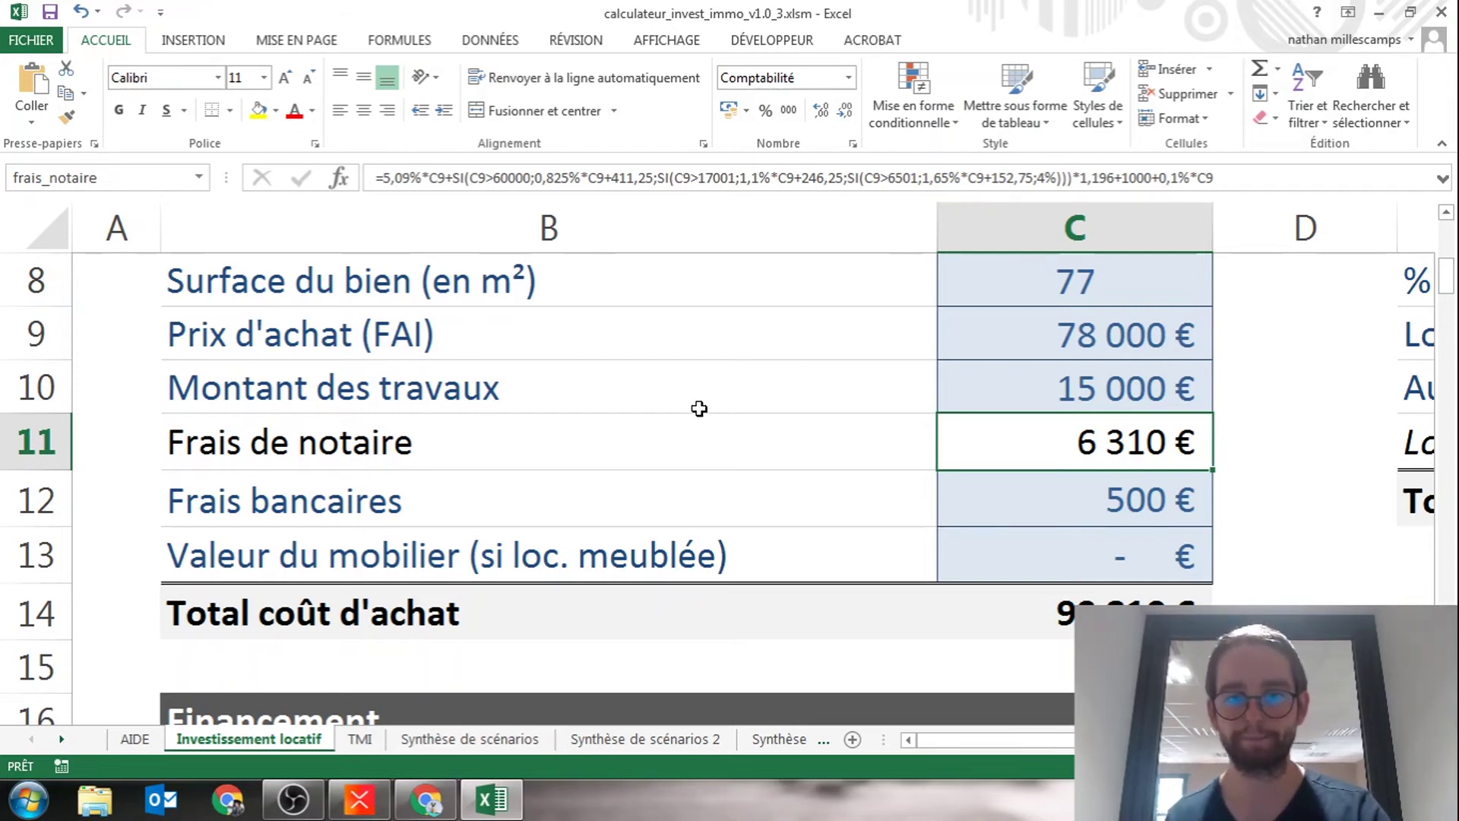
click(1066, 506)
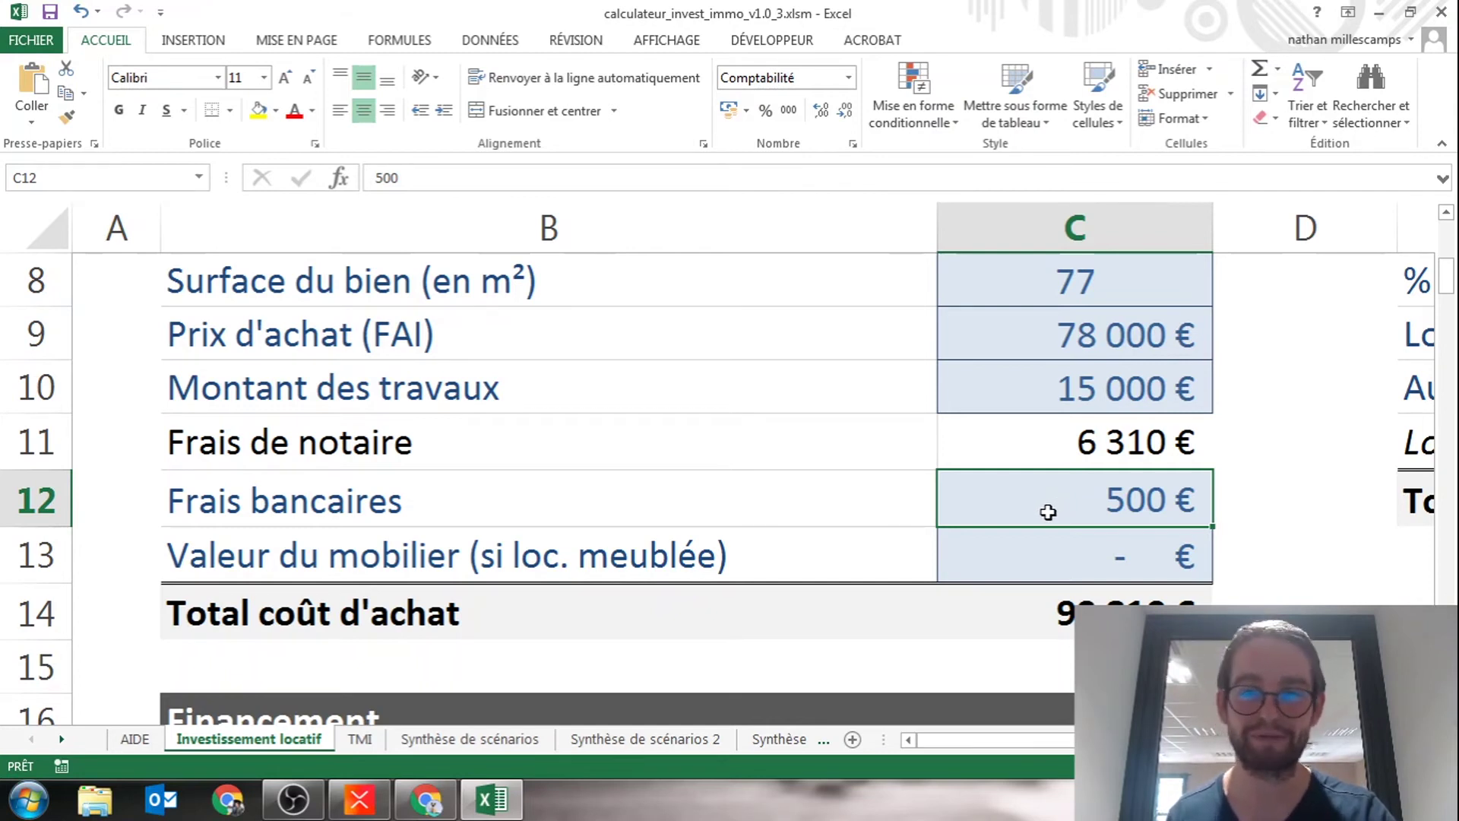
click(1062, 553)
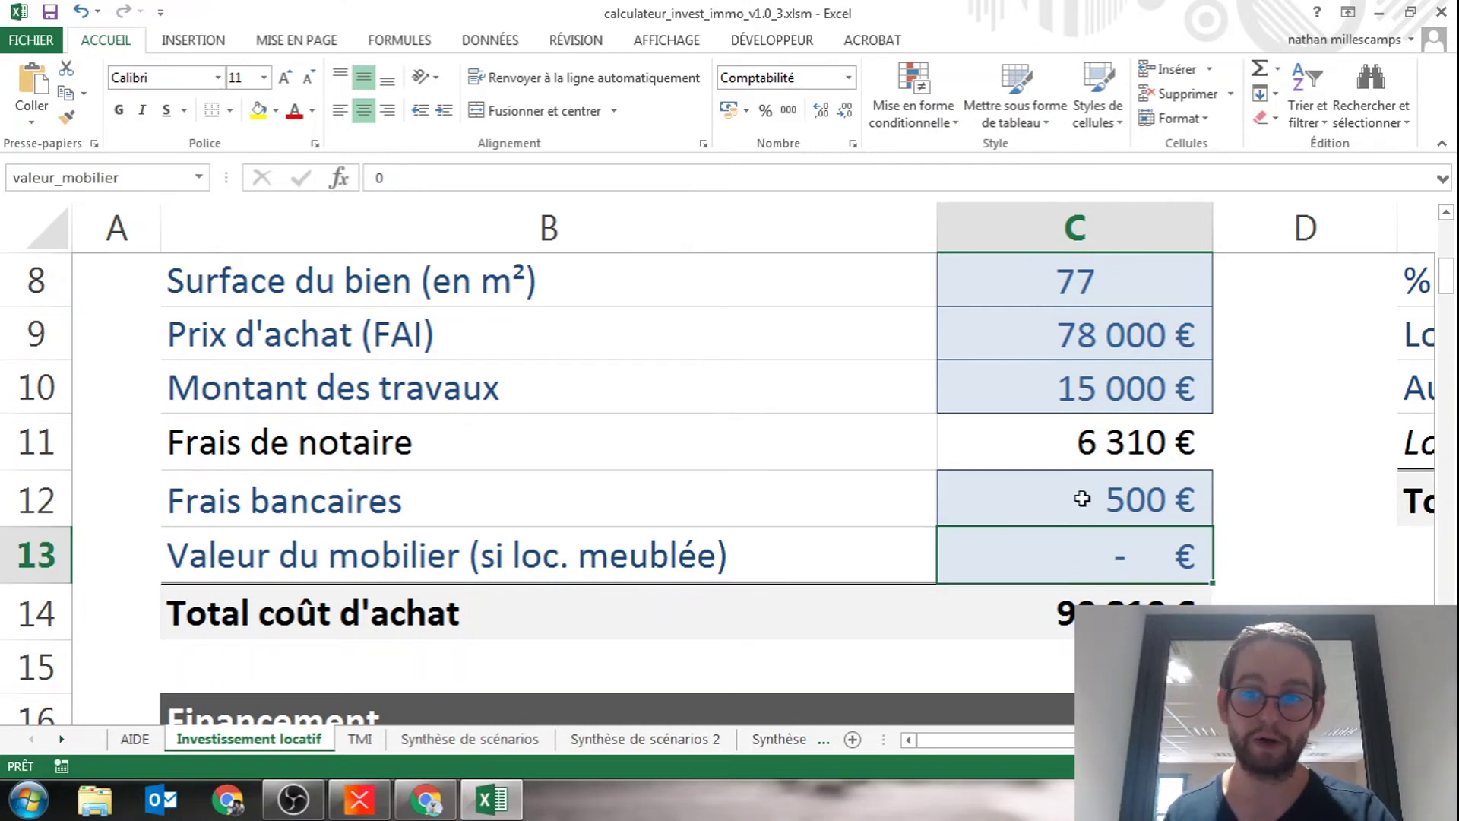
click(1081, 499)
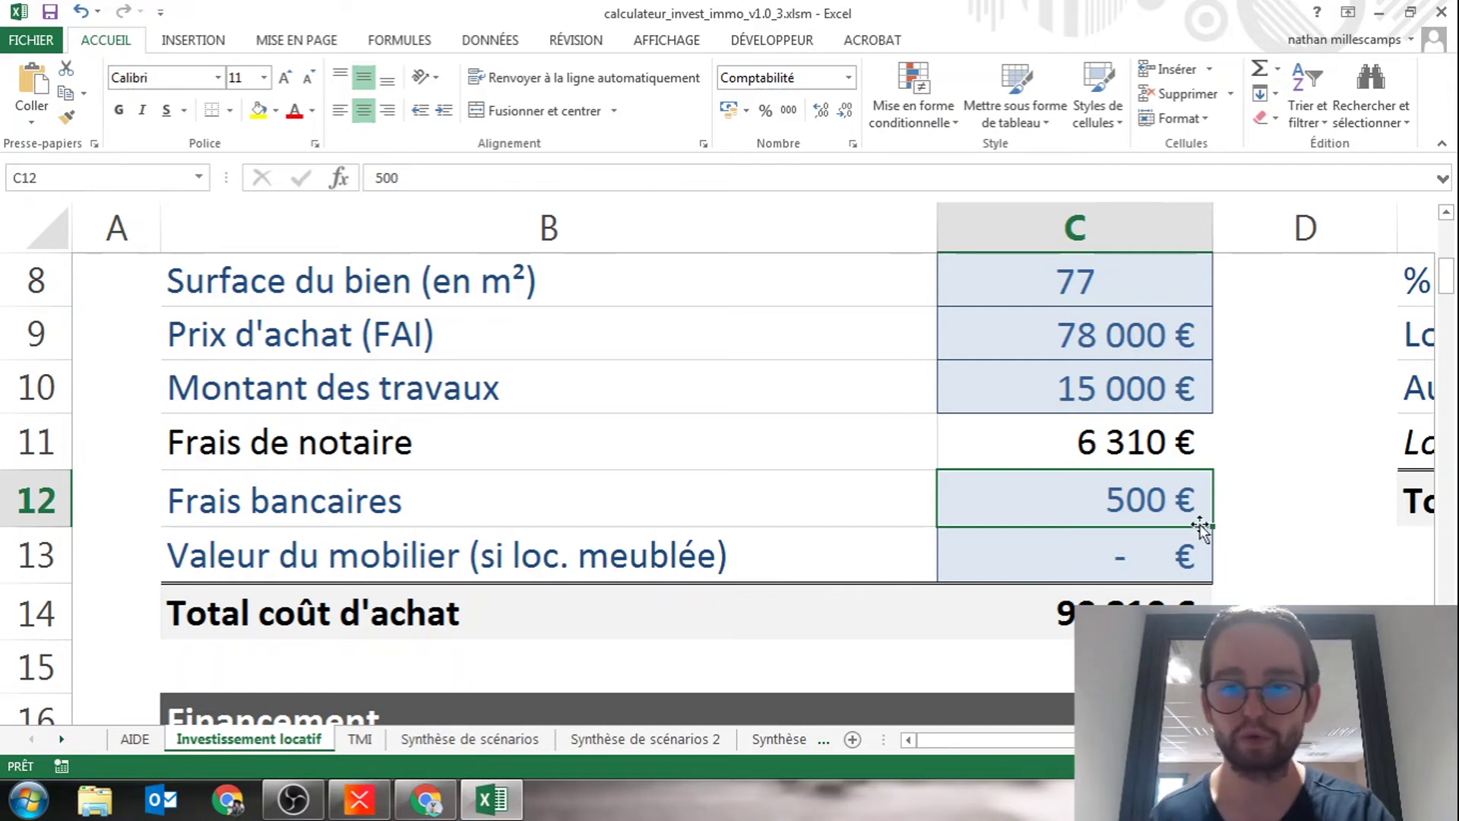
click(1099, 541)
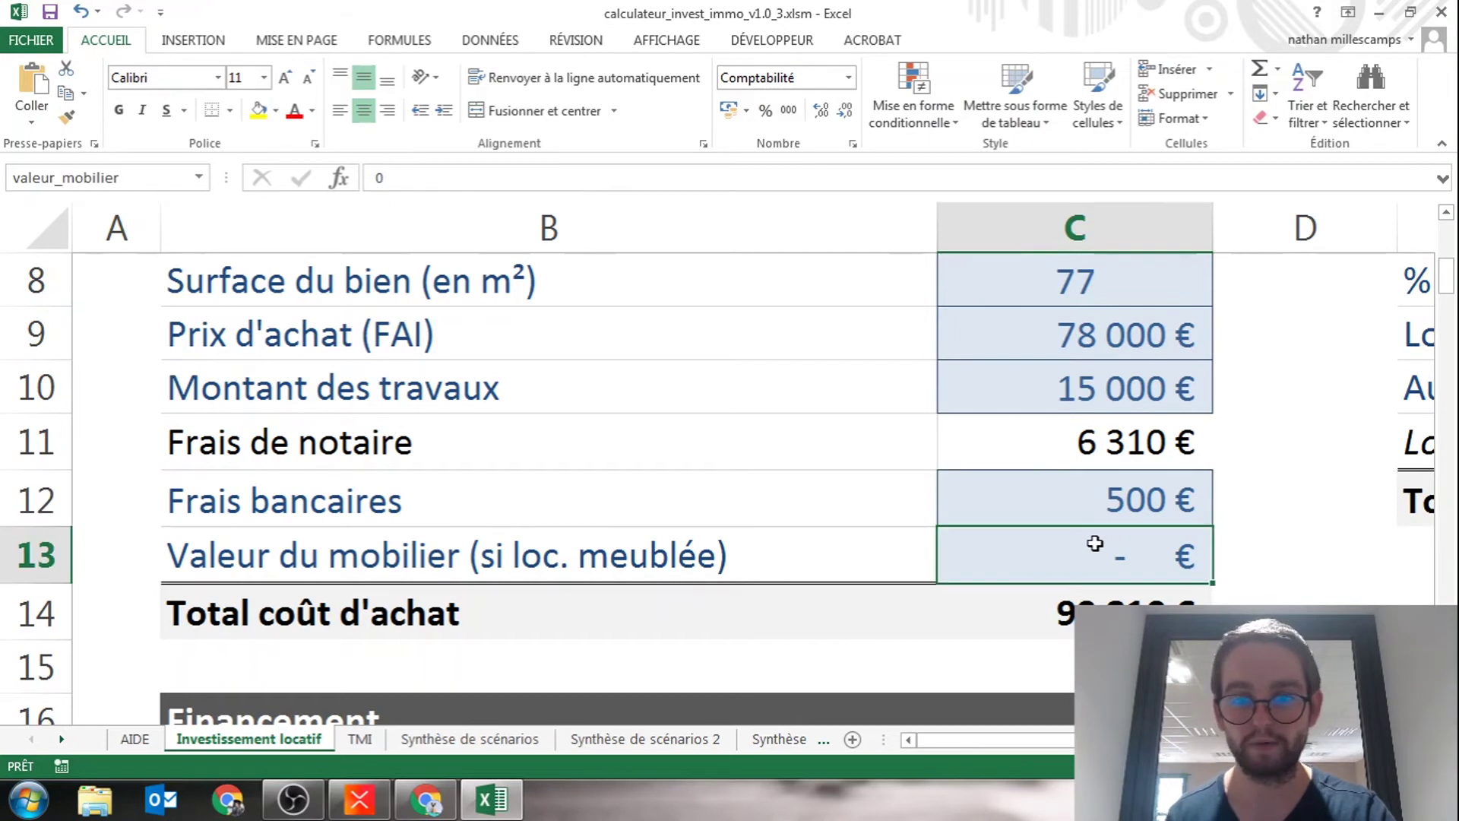
click(1106, 495)
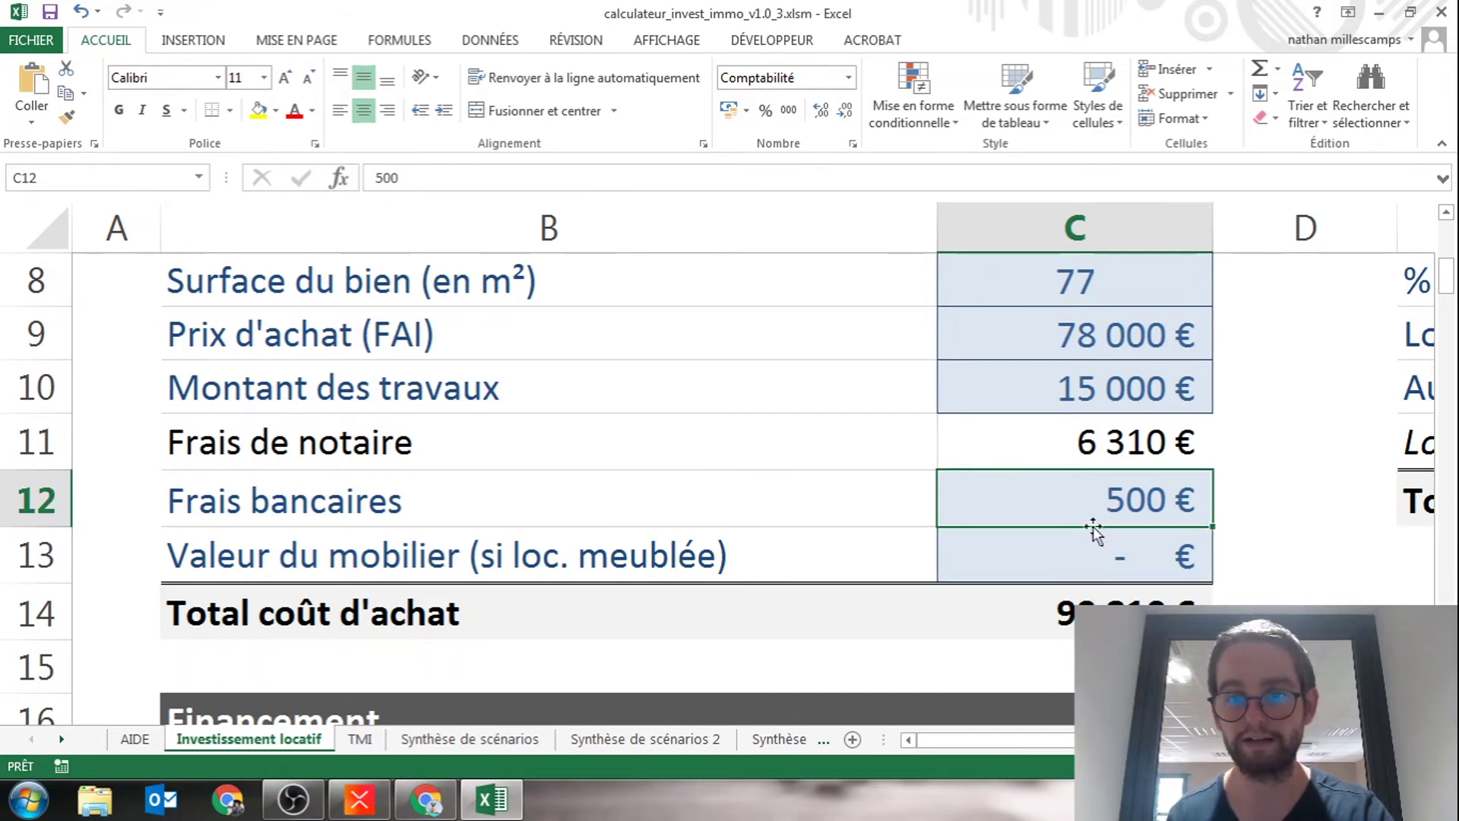
click(1087, 577)
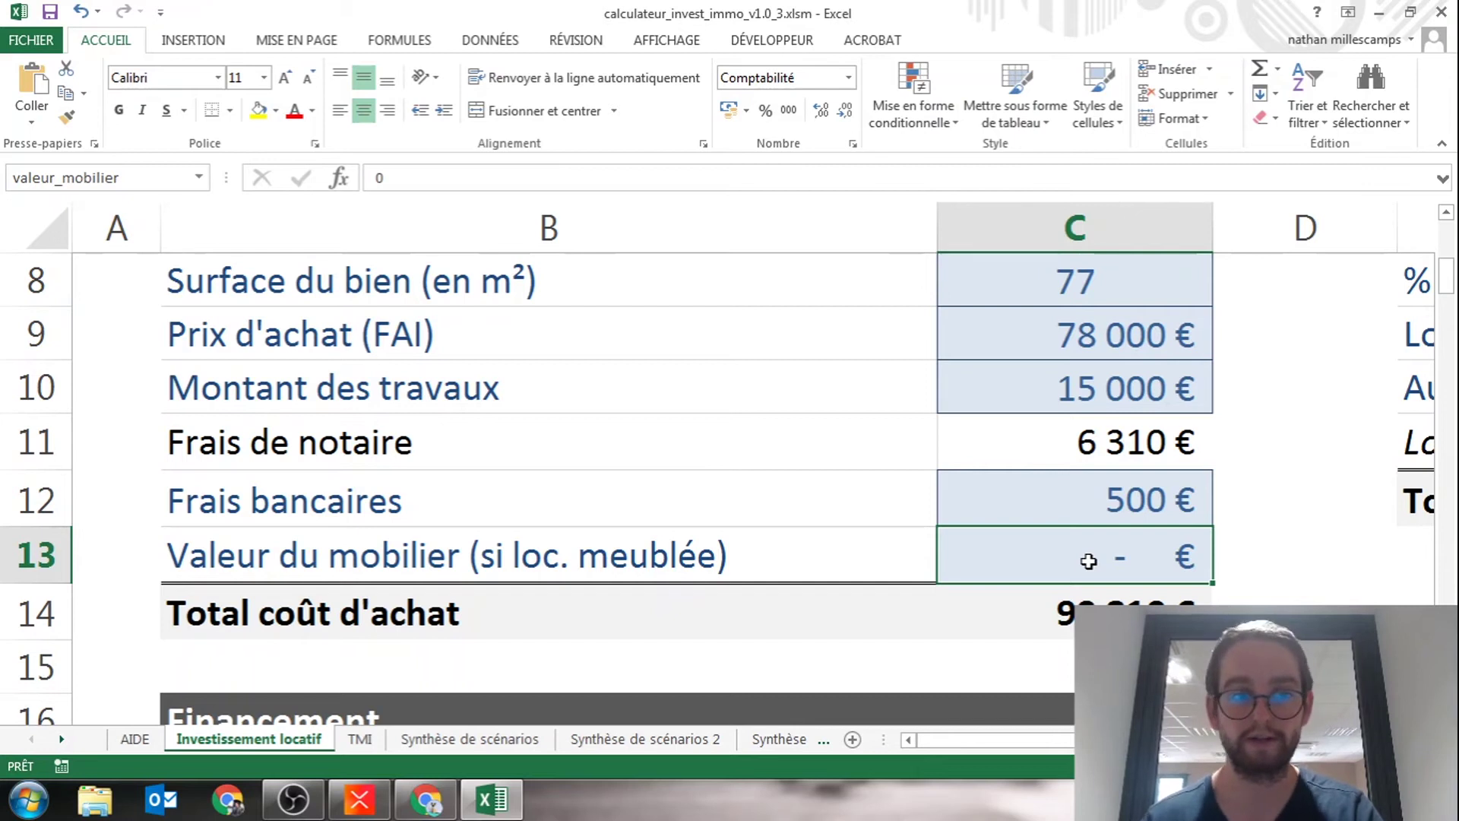
click(1045, 342)
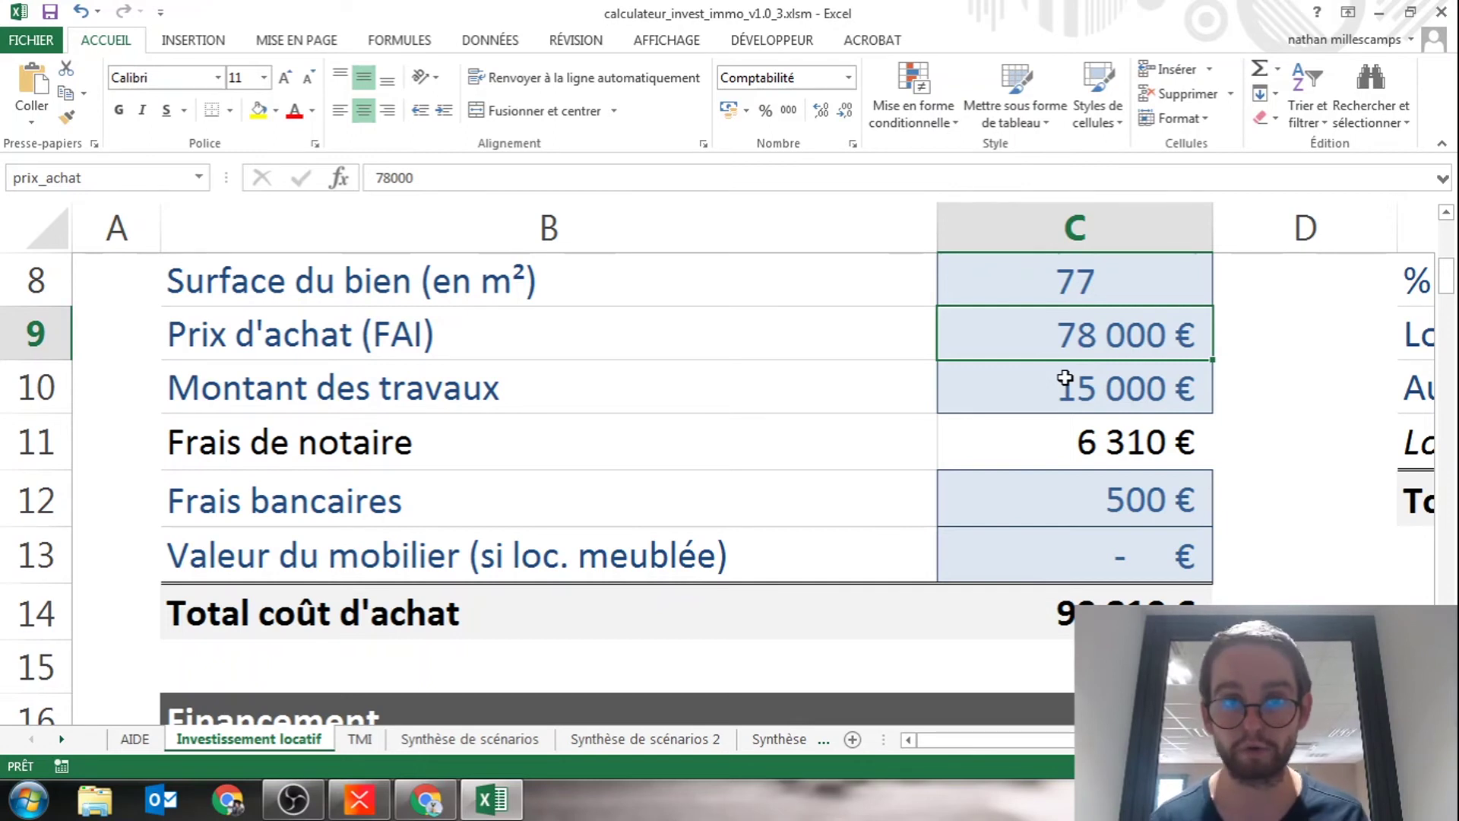
- Set the furniture value for a furnished rental (Valeur du mobilier) to 6500 €
click(1106, 536)
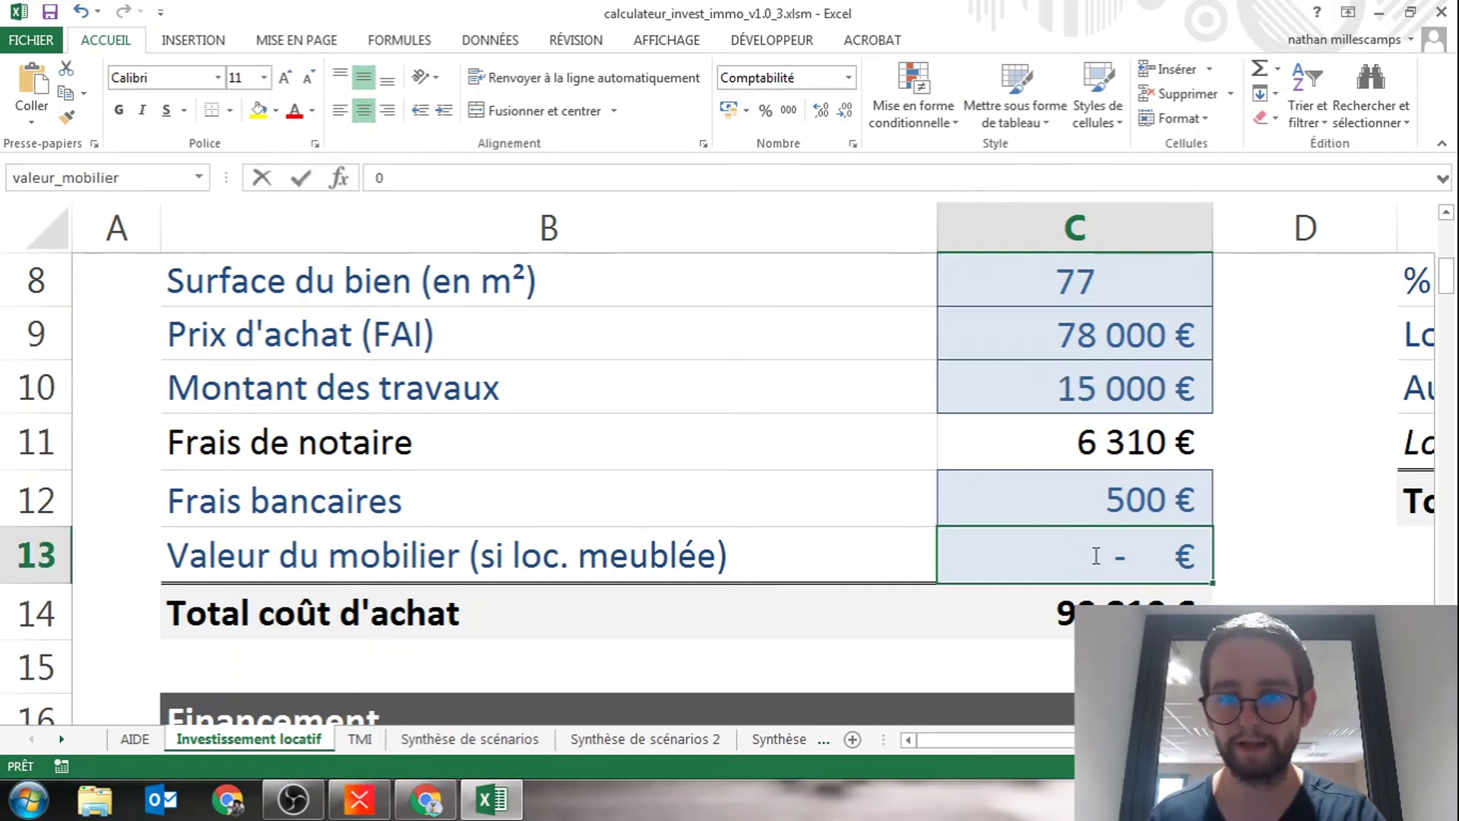
double_click(1106, 536)
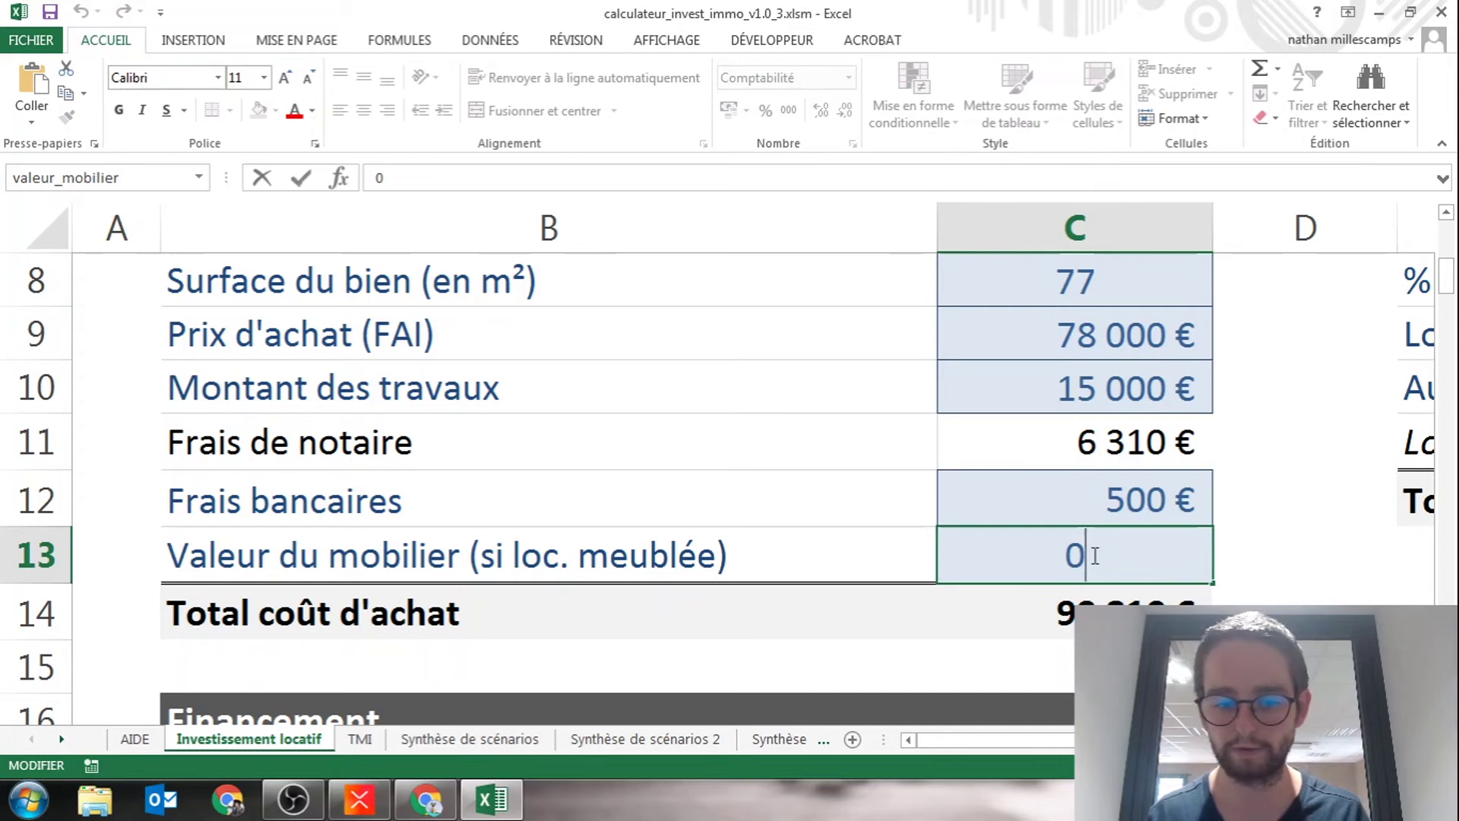
text(6)
key(BackSpace)
key(BackSpace)
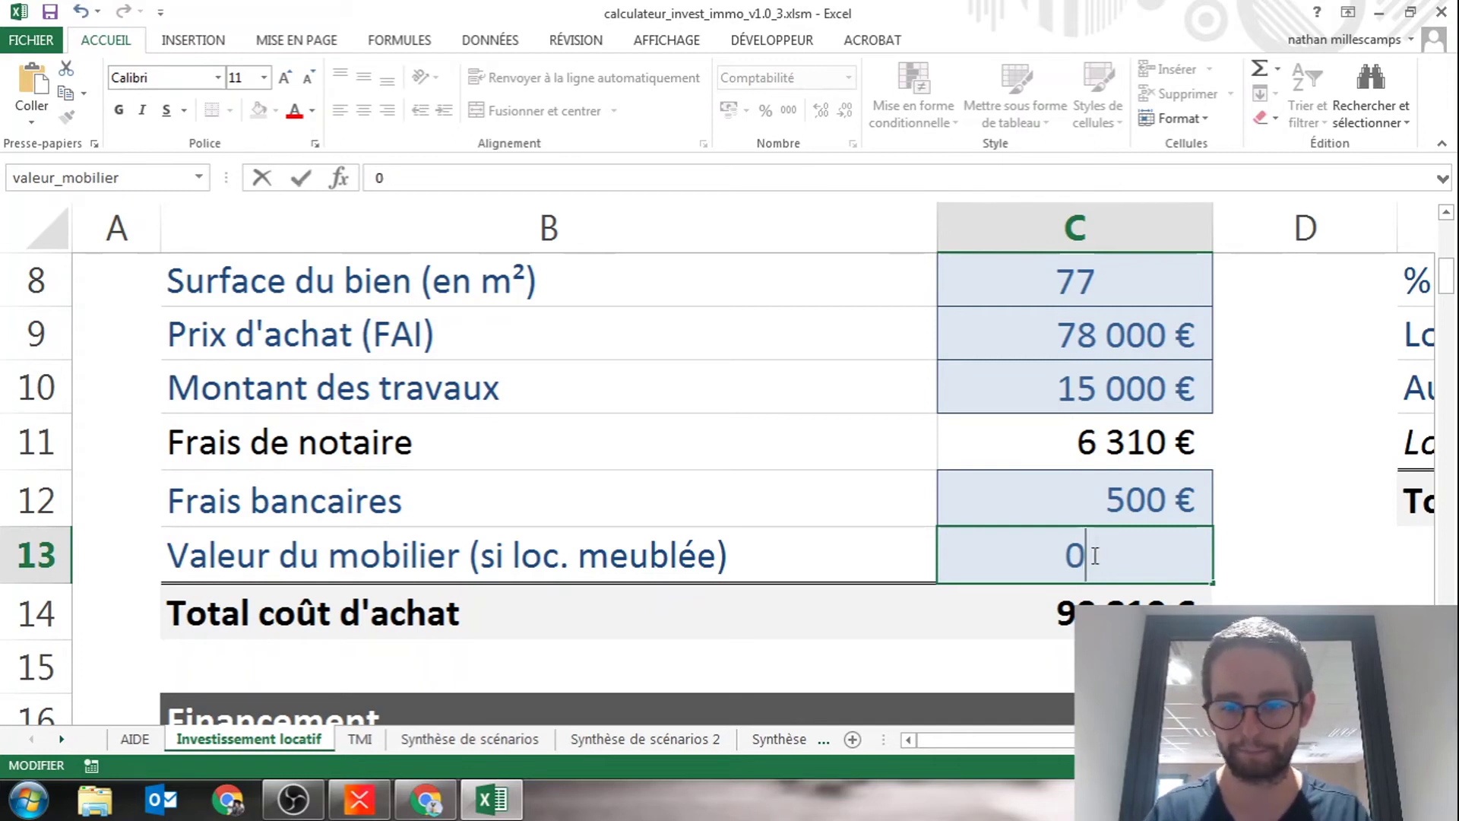
text(6 500)
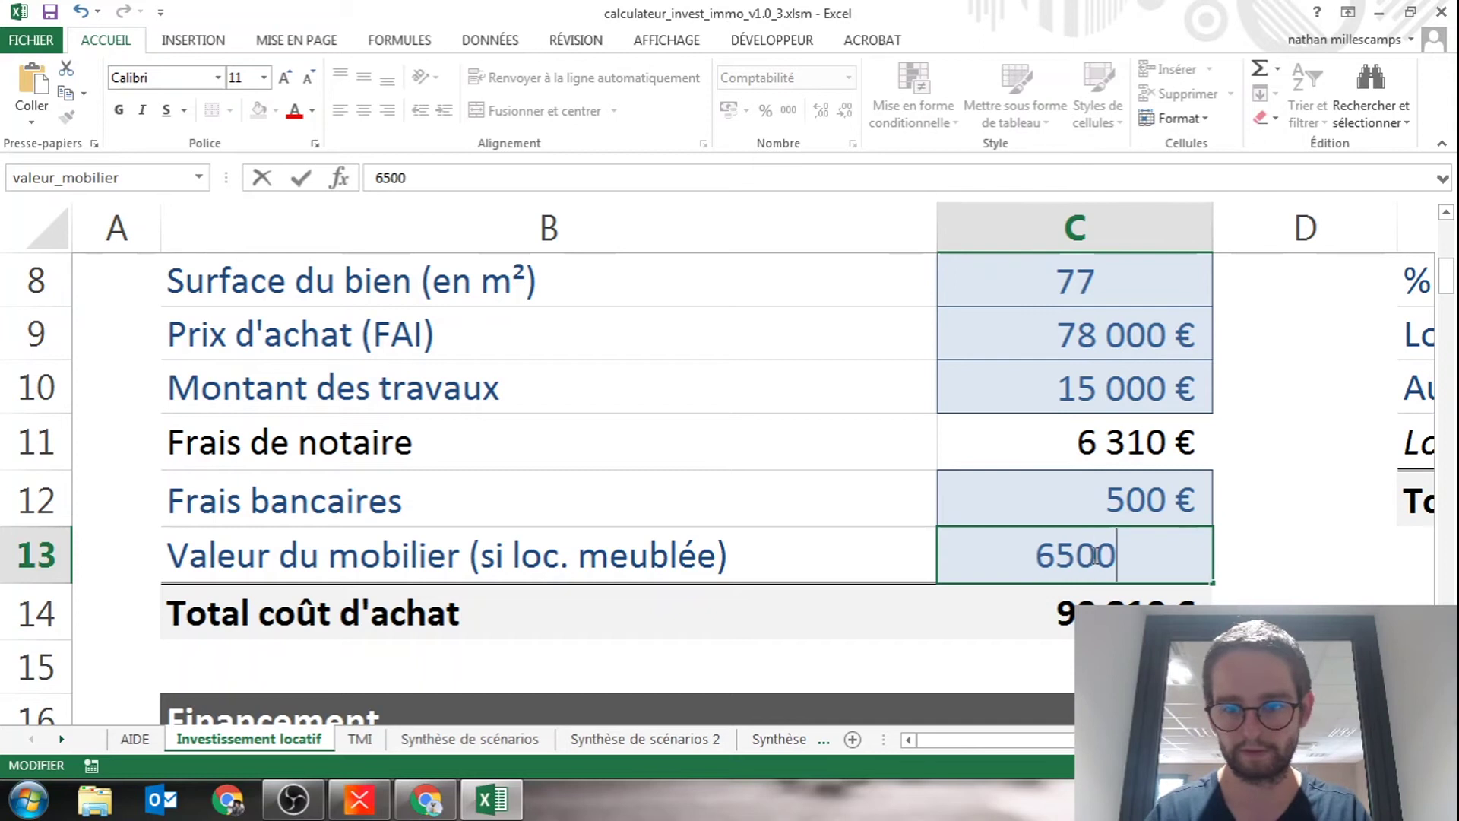
key(Return)
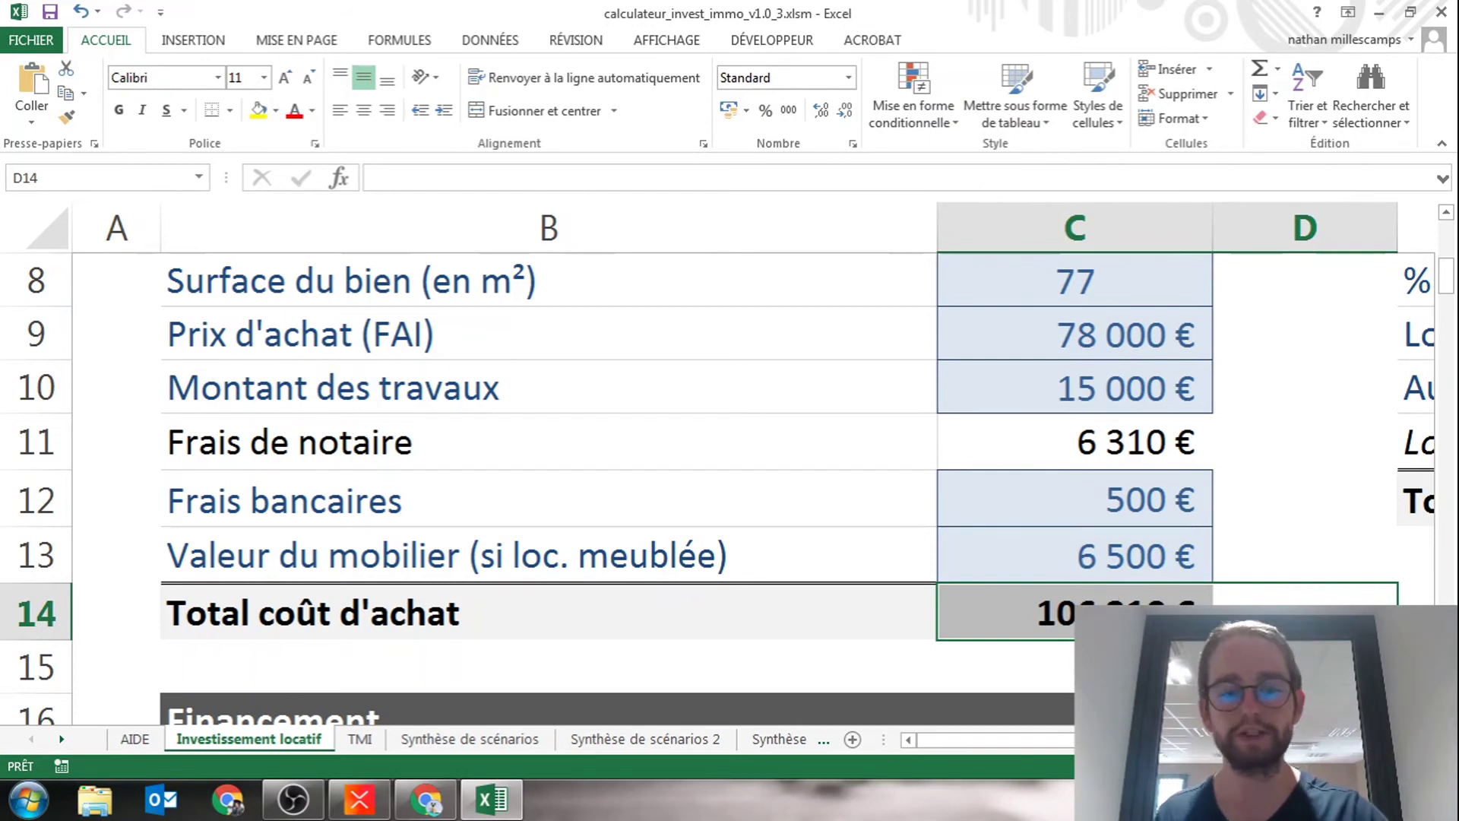
- Check the total purchase cost formula together with the furniture value above it
click(1195, 591)
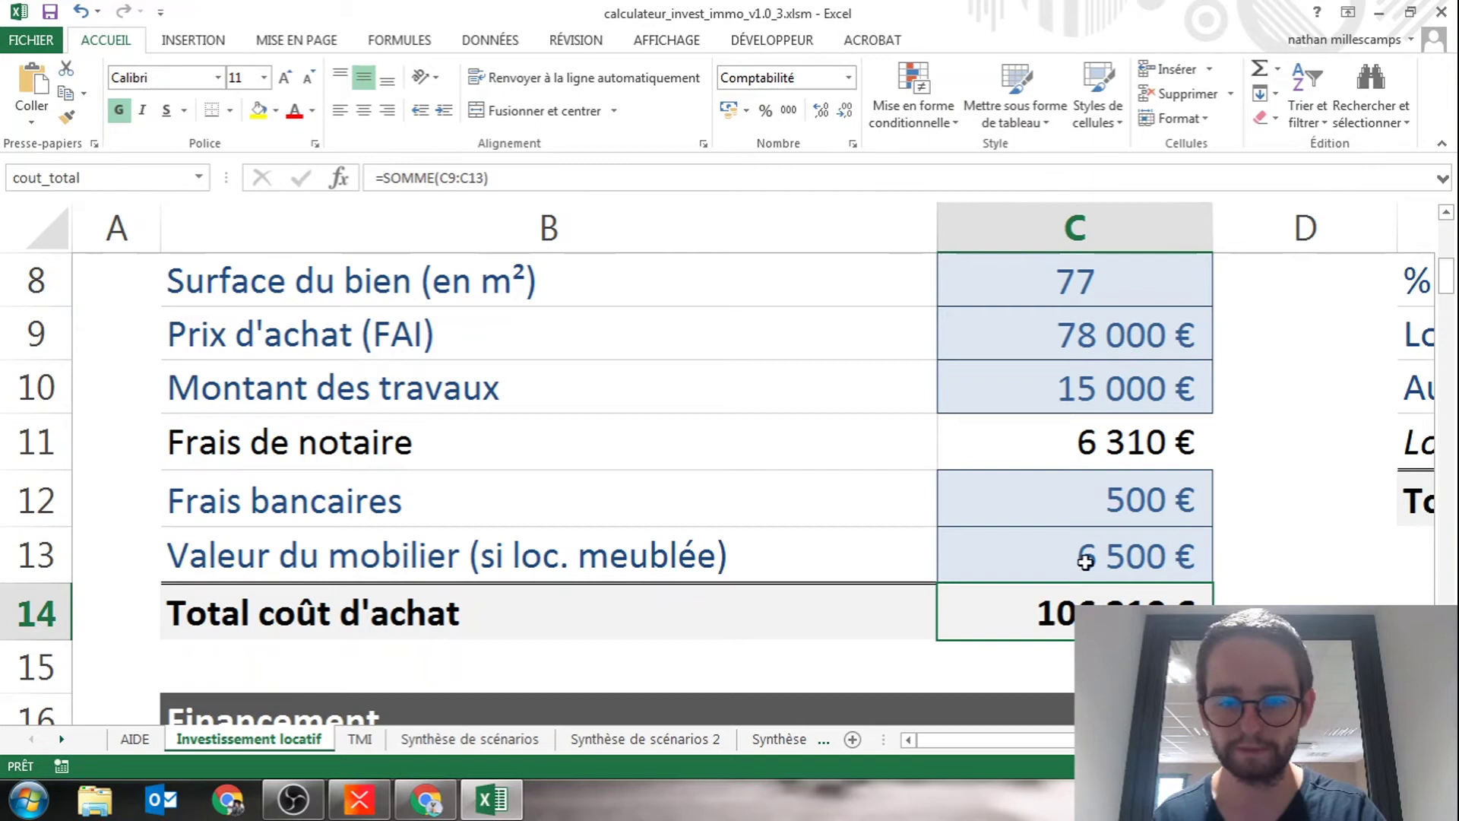
scroll(1070, 538, down, 2)
scroll(1071, 540, up, 1)
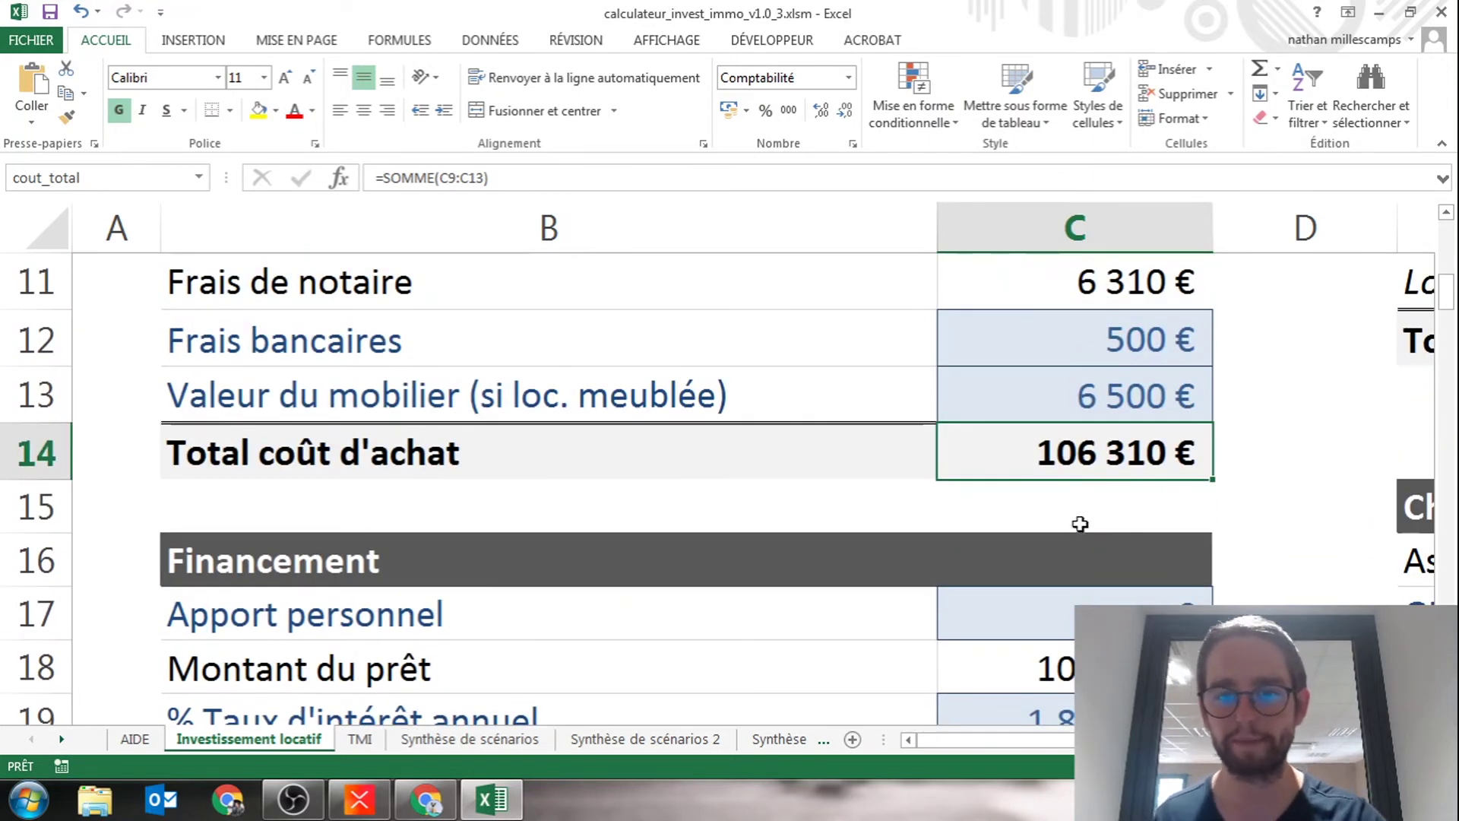
click(1088, 389)
click(1083, 441)
click(1088, 400)
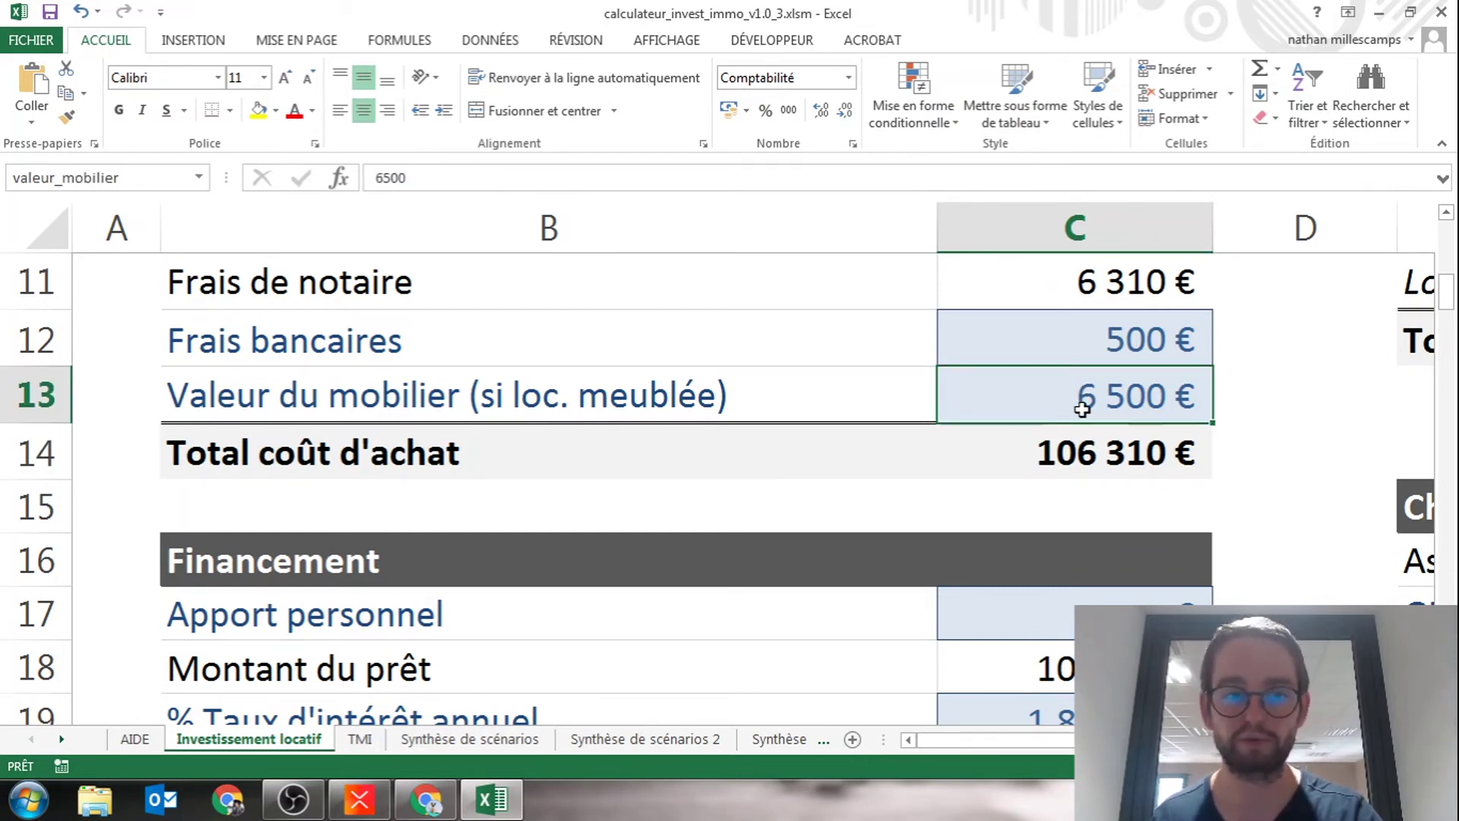
- Examine the financing section: personal contribution, loan amount, annual interest rate, loan duration, credit insurance and total monthly payments
scroll(1093, 411, down, 1)
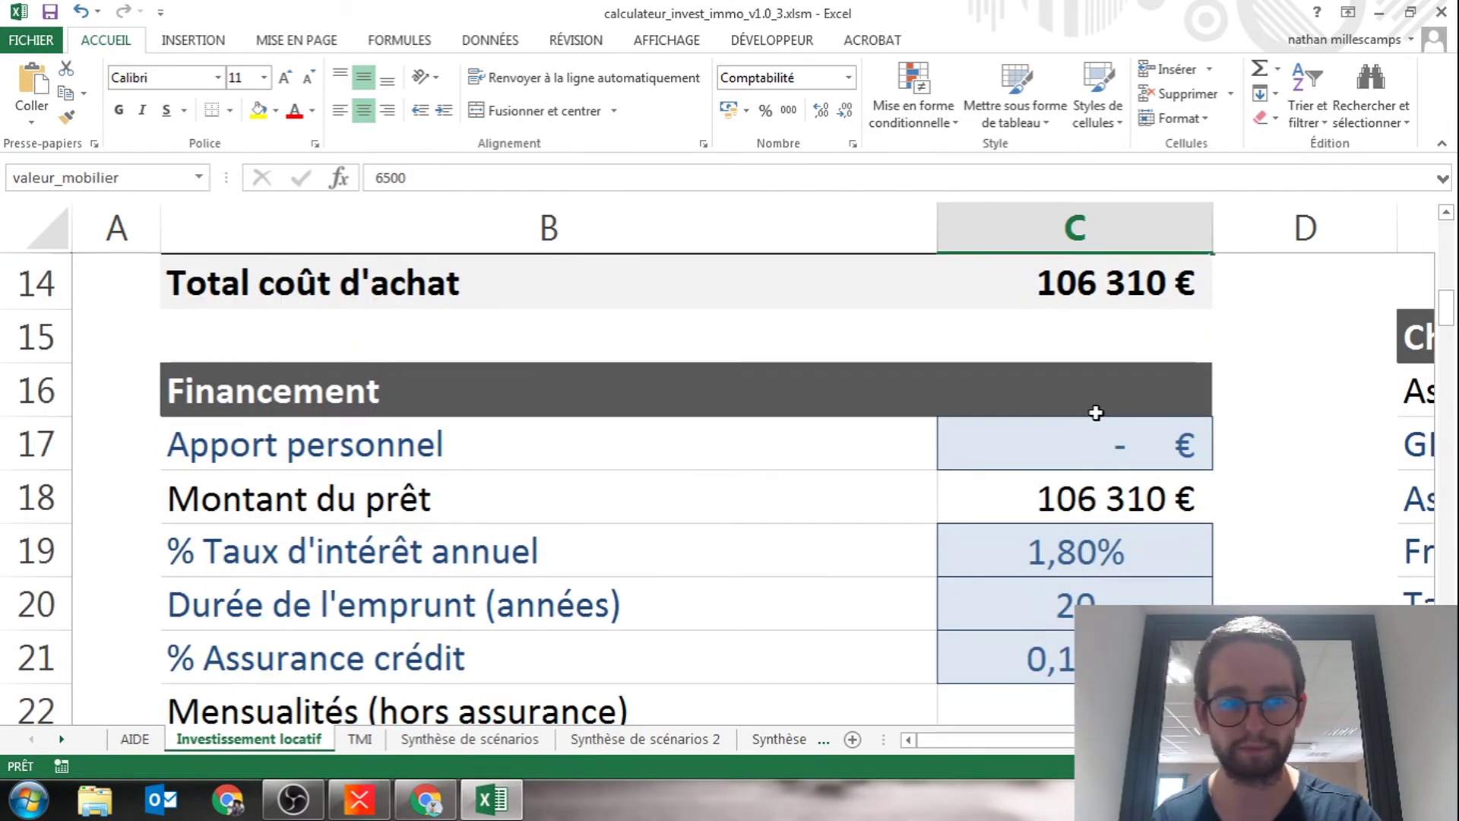
click(1102, 441)
scroll(1102, 439, down, 1)
scroll(1102, 441, up, 1)
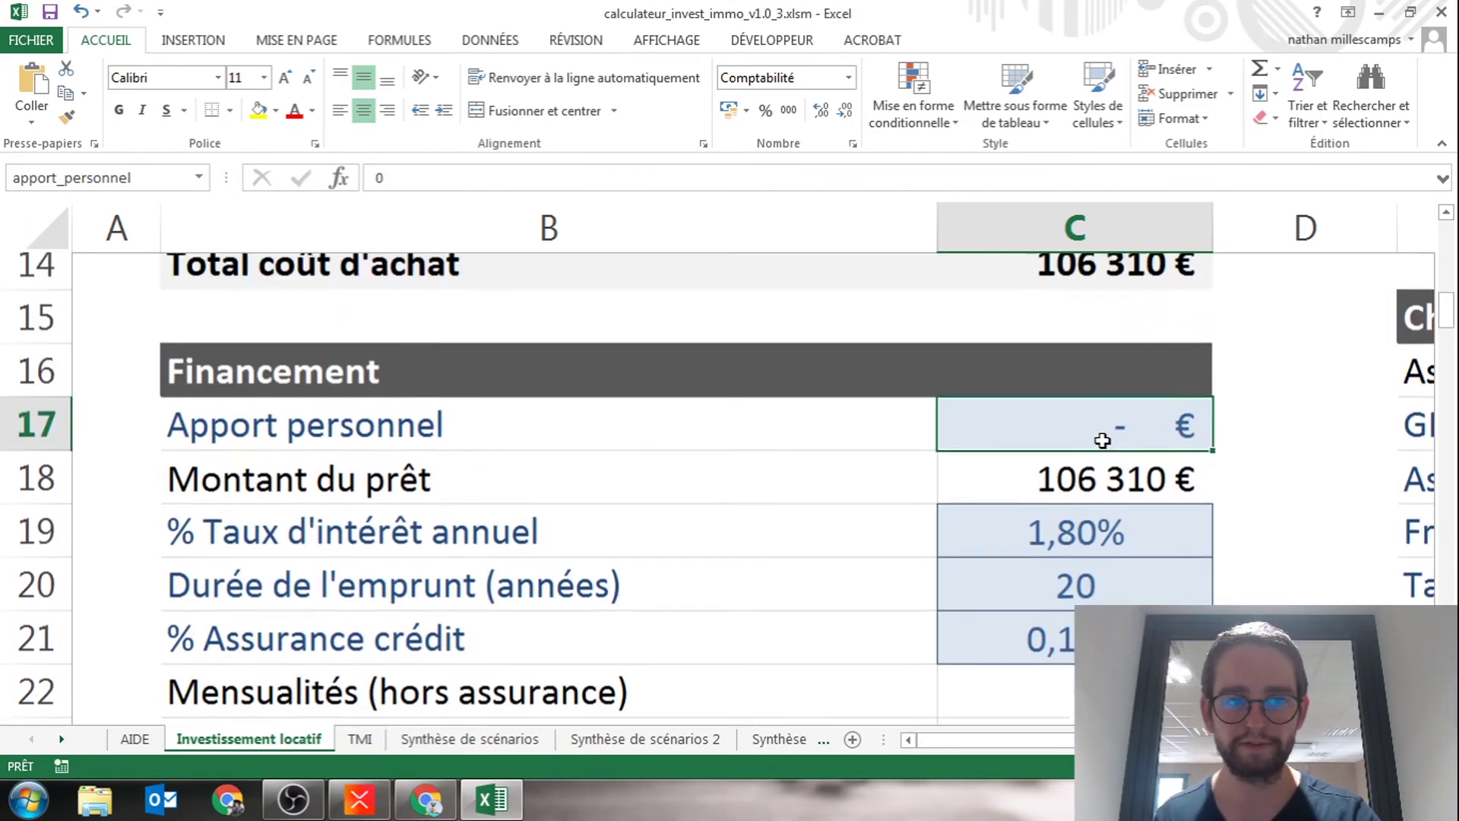
click(1083, 510)
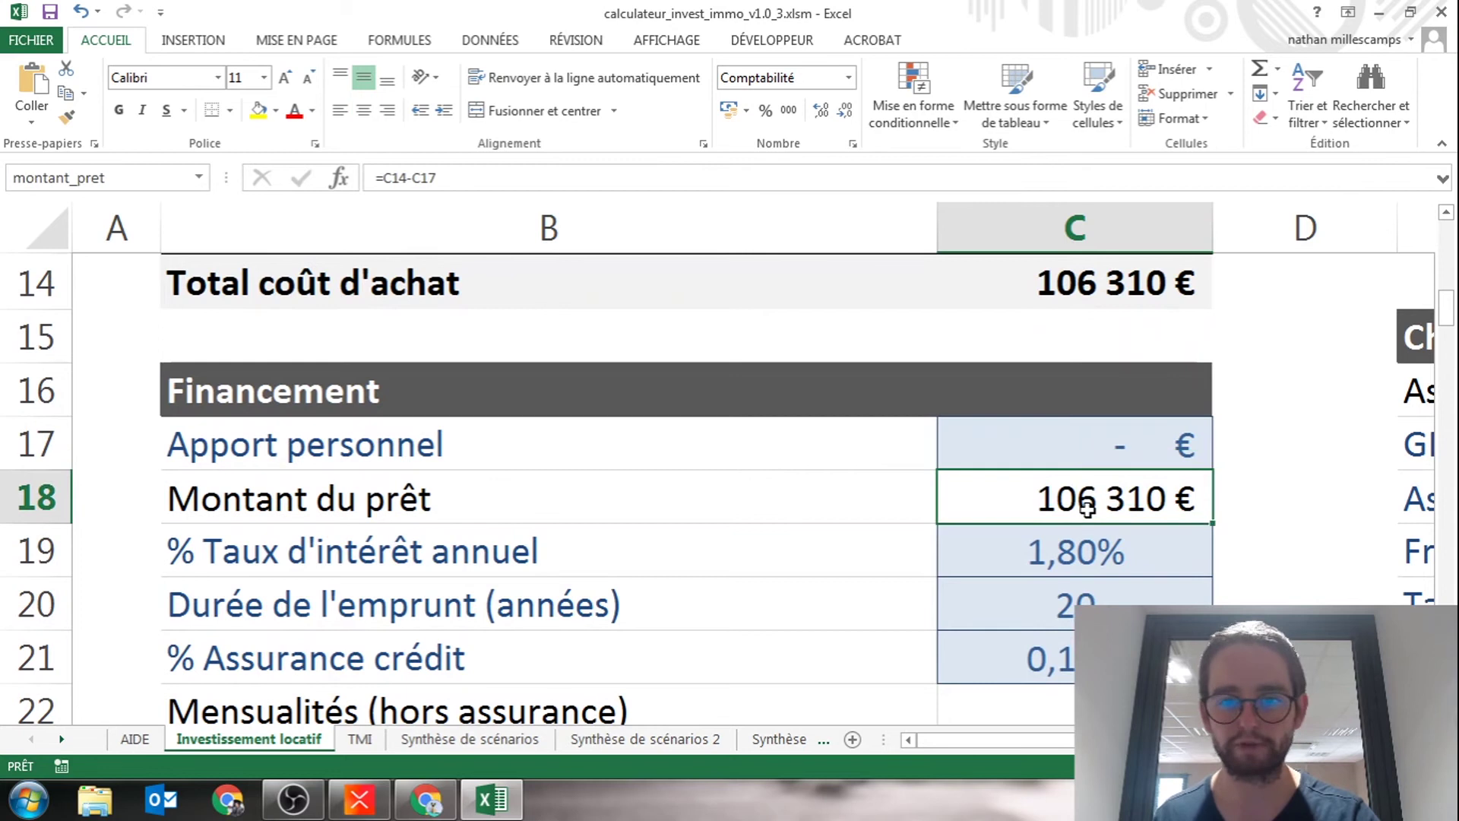
click(1081, 566)
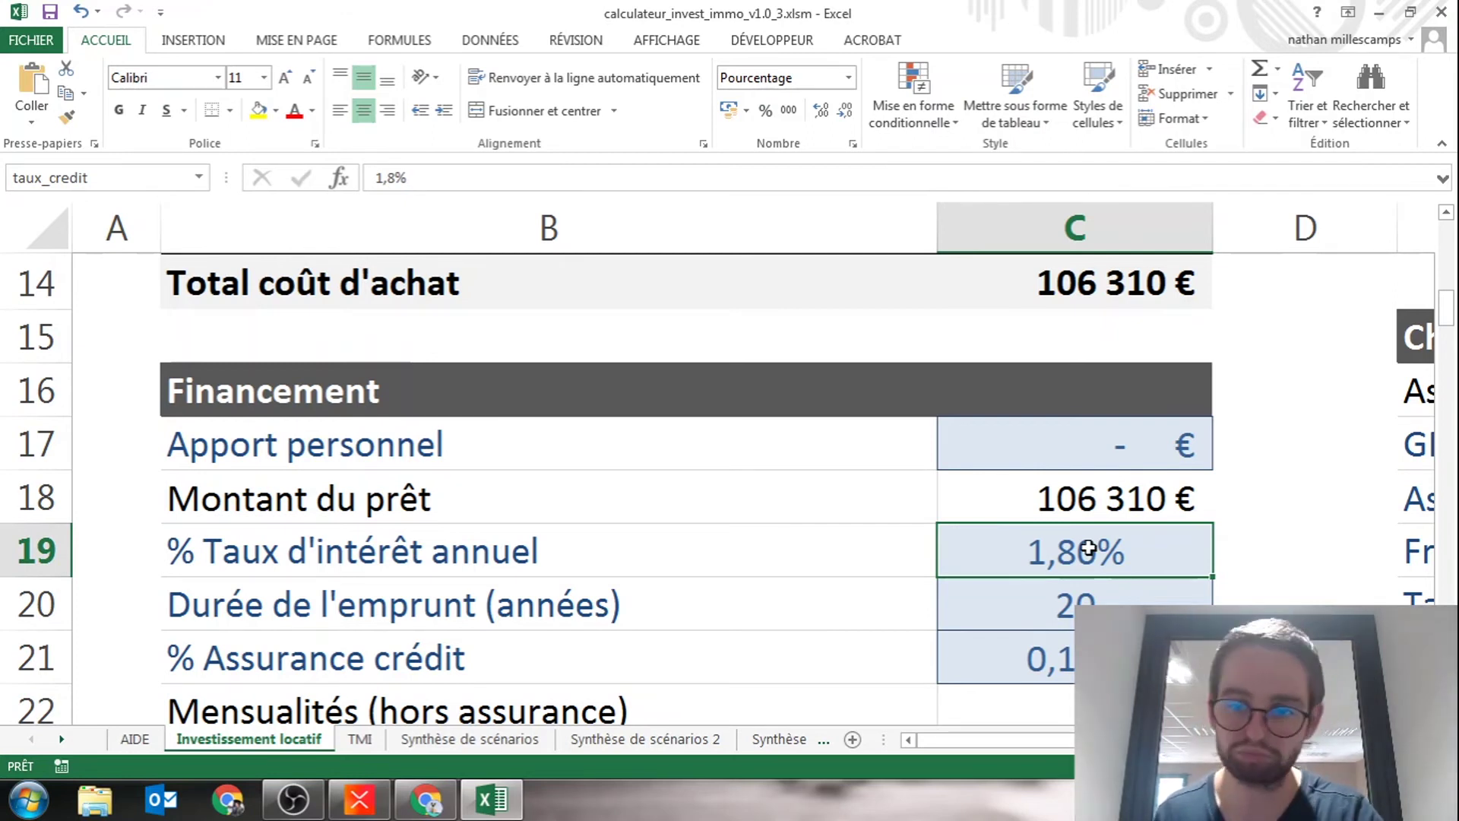
click(1070, 613)
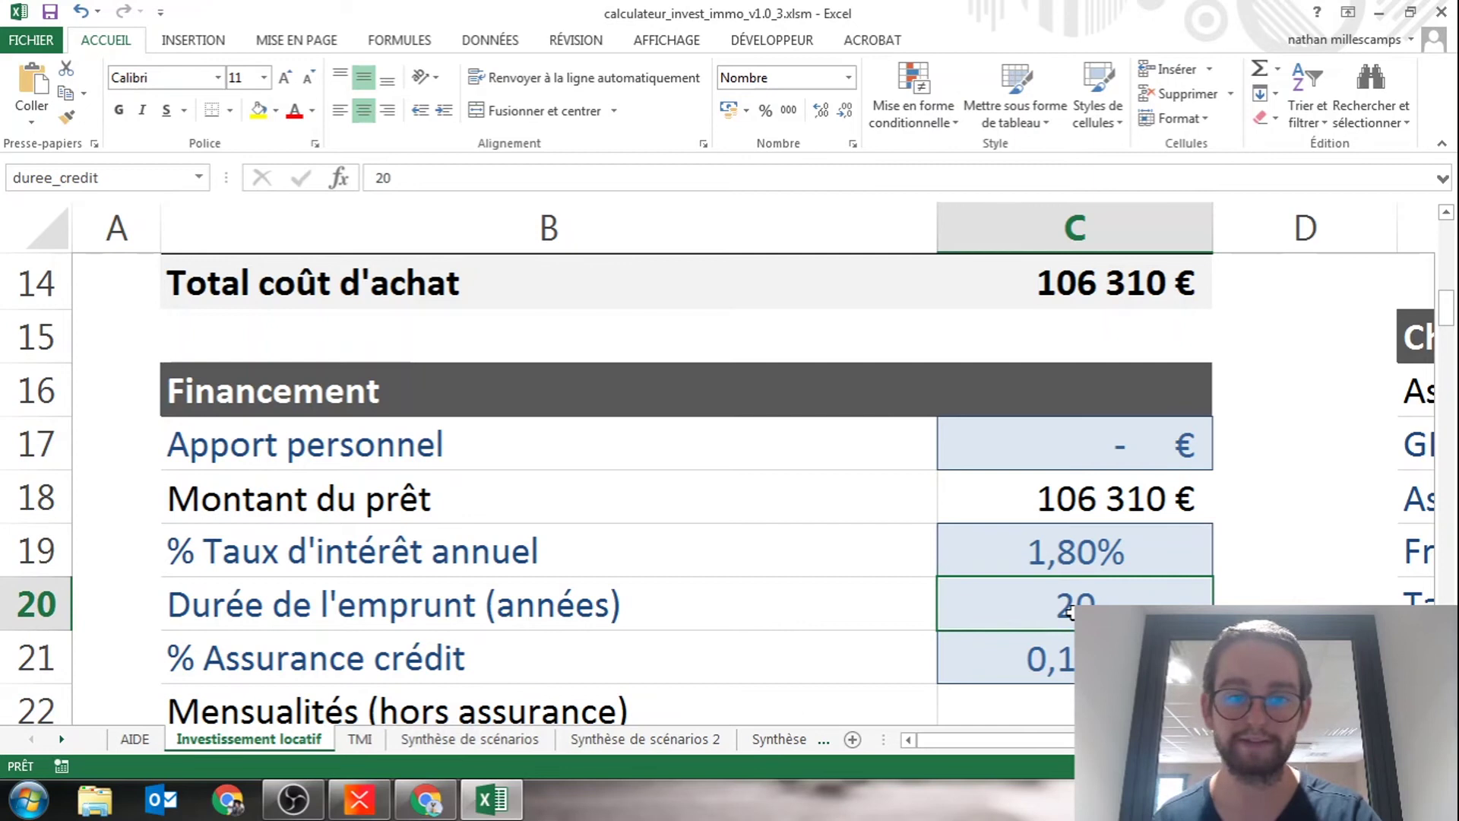
click(1025, 651)
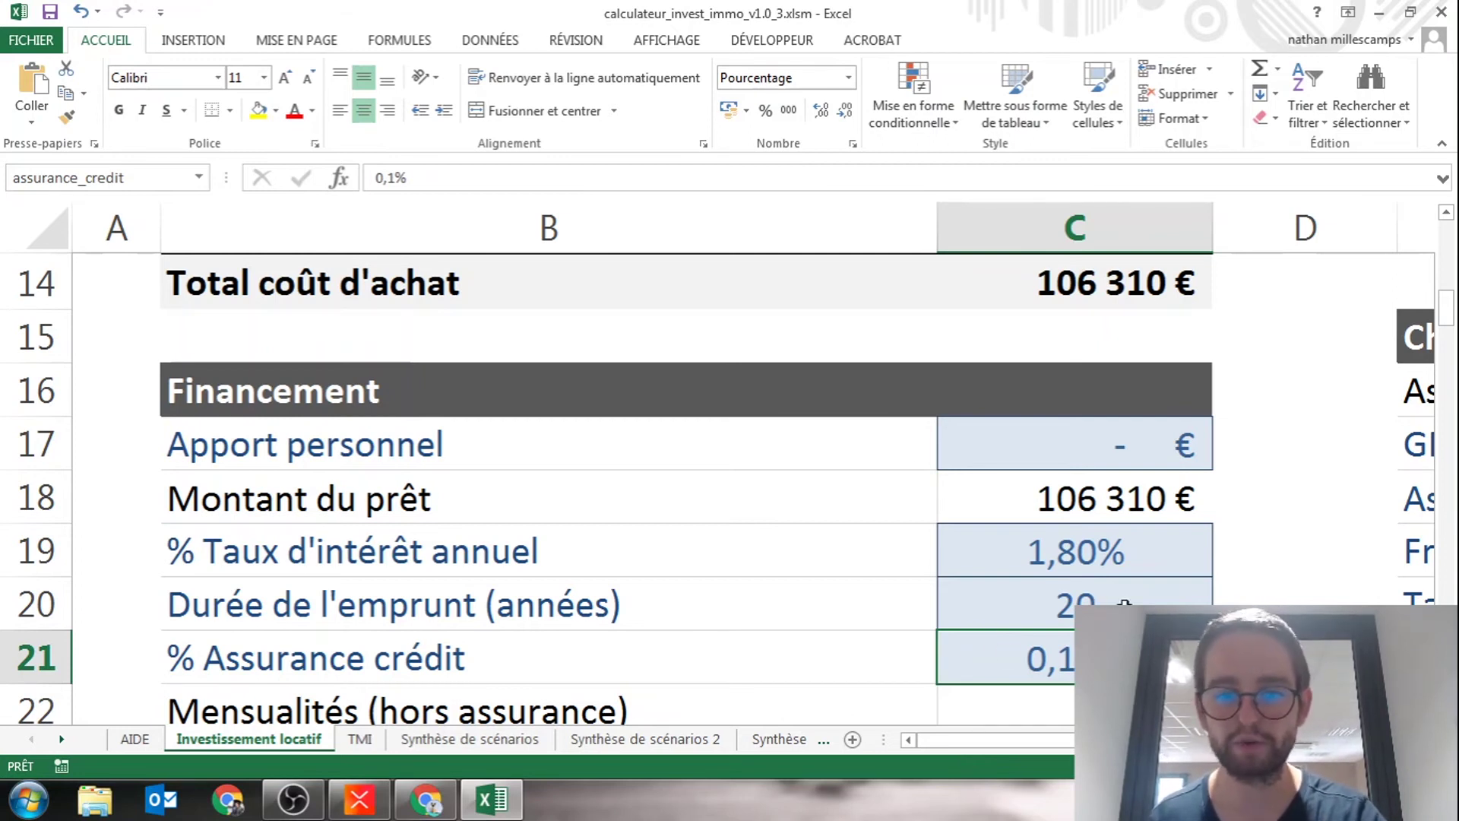
scroll(1102, 601, down, 1)
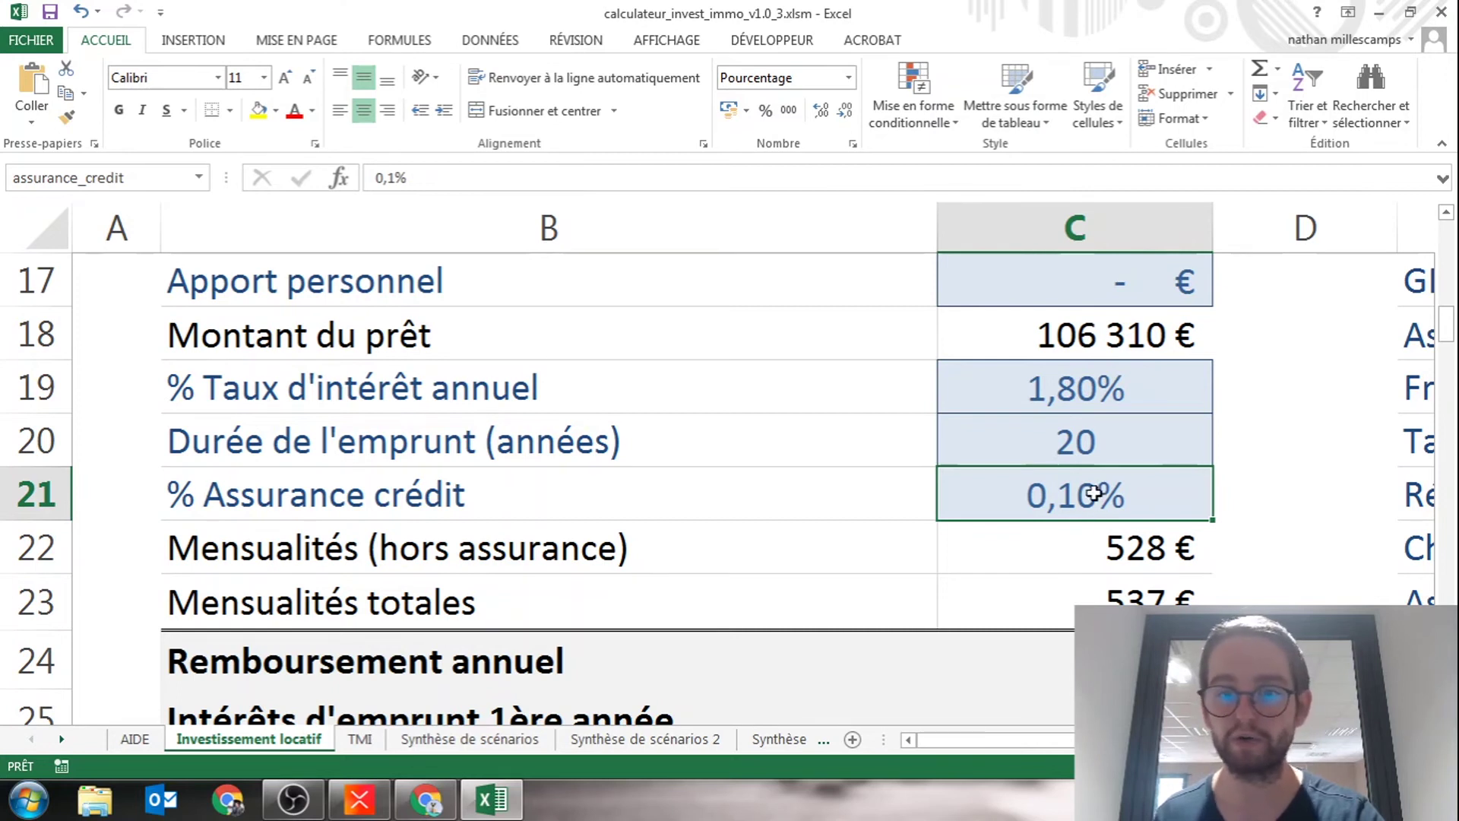
scroll(1094, 508, down, 1)
scroll(1075, 499, up, 1)
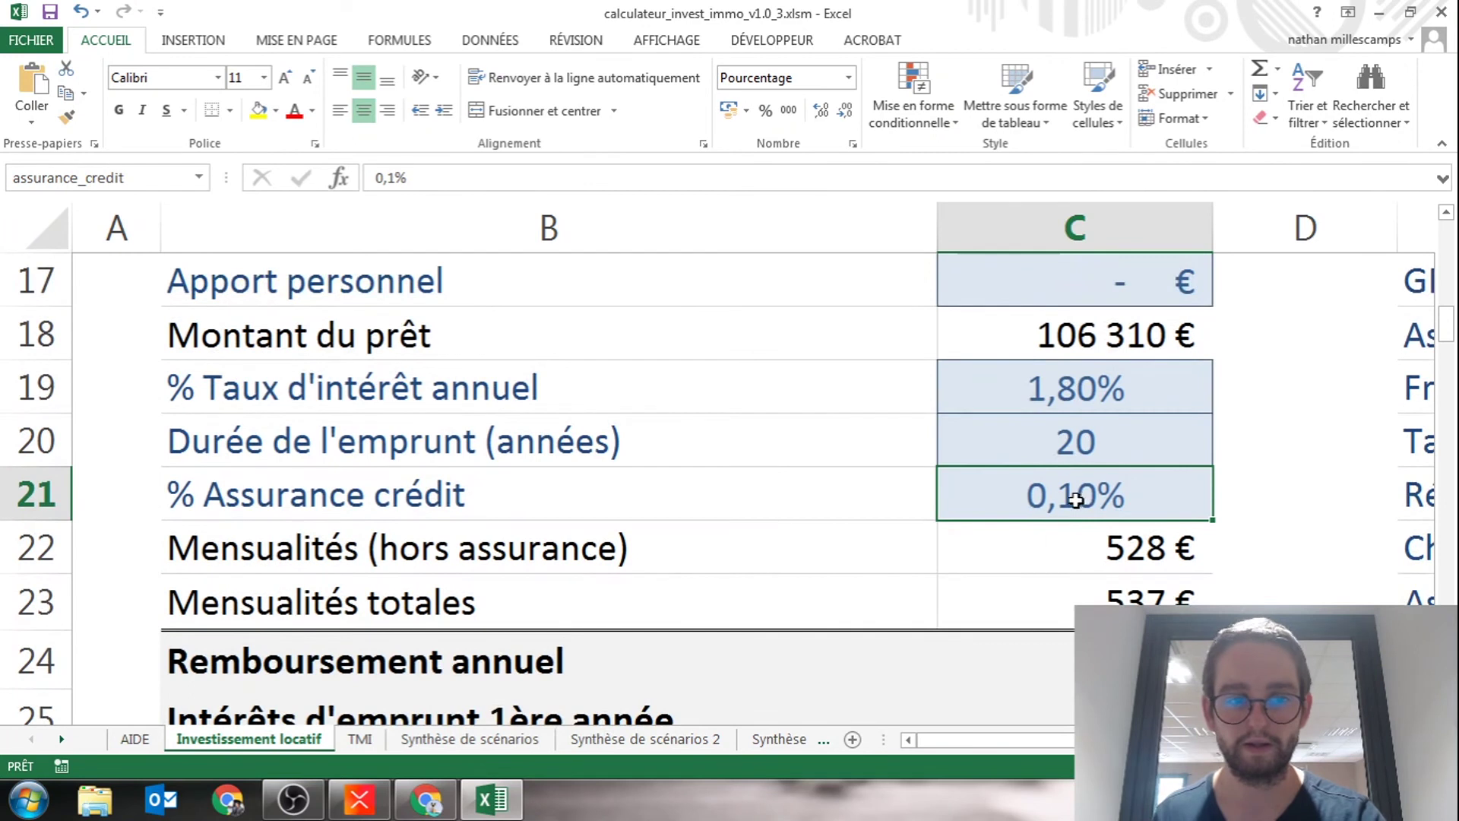
click(1121, 599)
- Look over the purchase costs, then the taxation section with the net income and marginal tax bracket (Tranche marginale d'imposition)
scroll(1121, 598, up, 3)
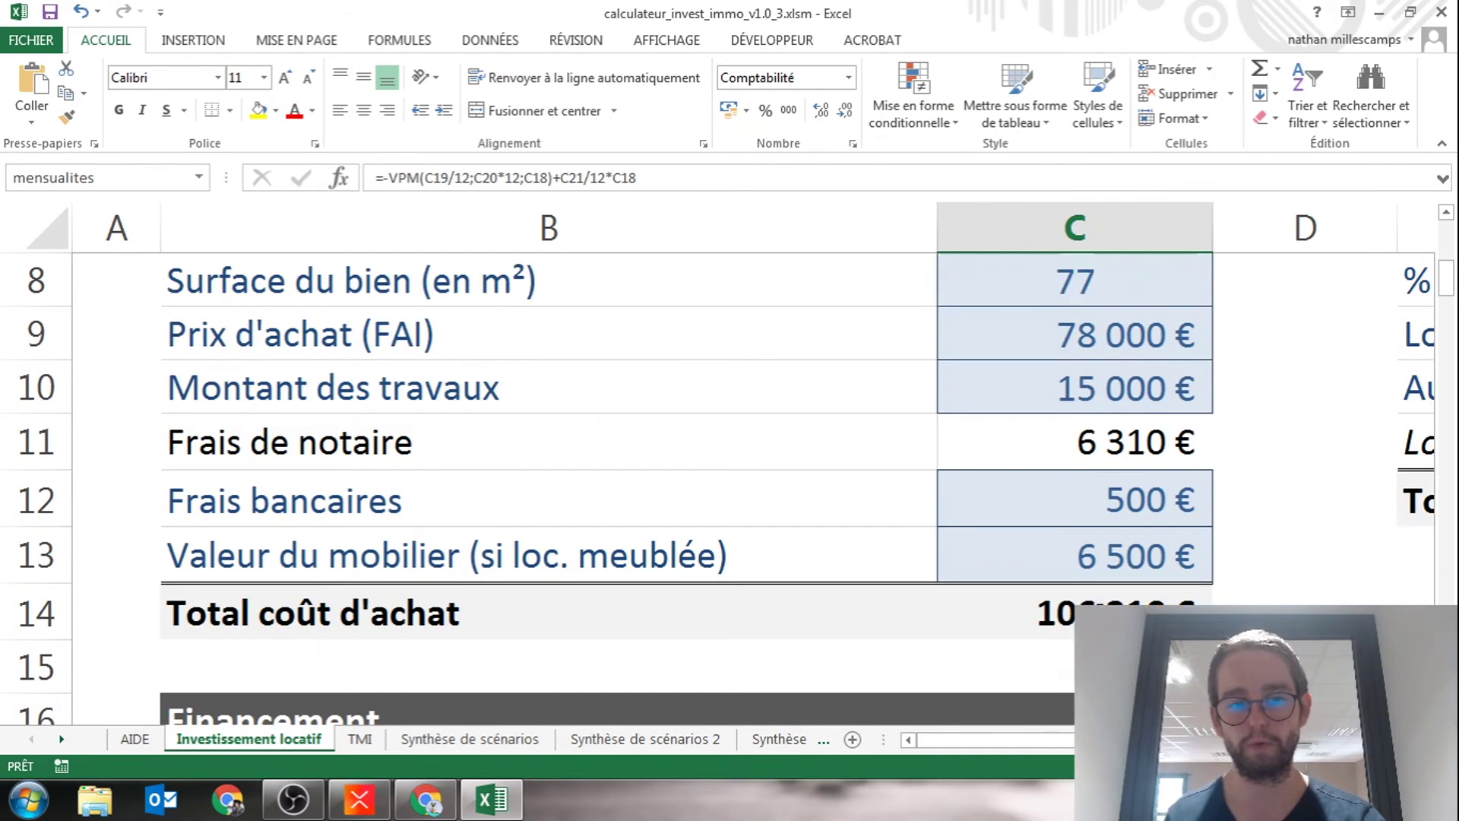
scroll(950, 707, up, 1)
drag(976, 745, 1094, 745)
click(763, 498)
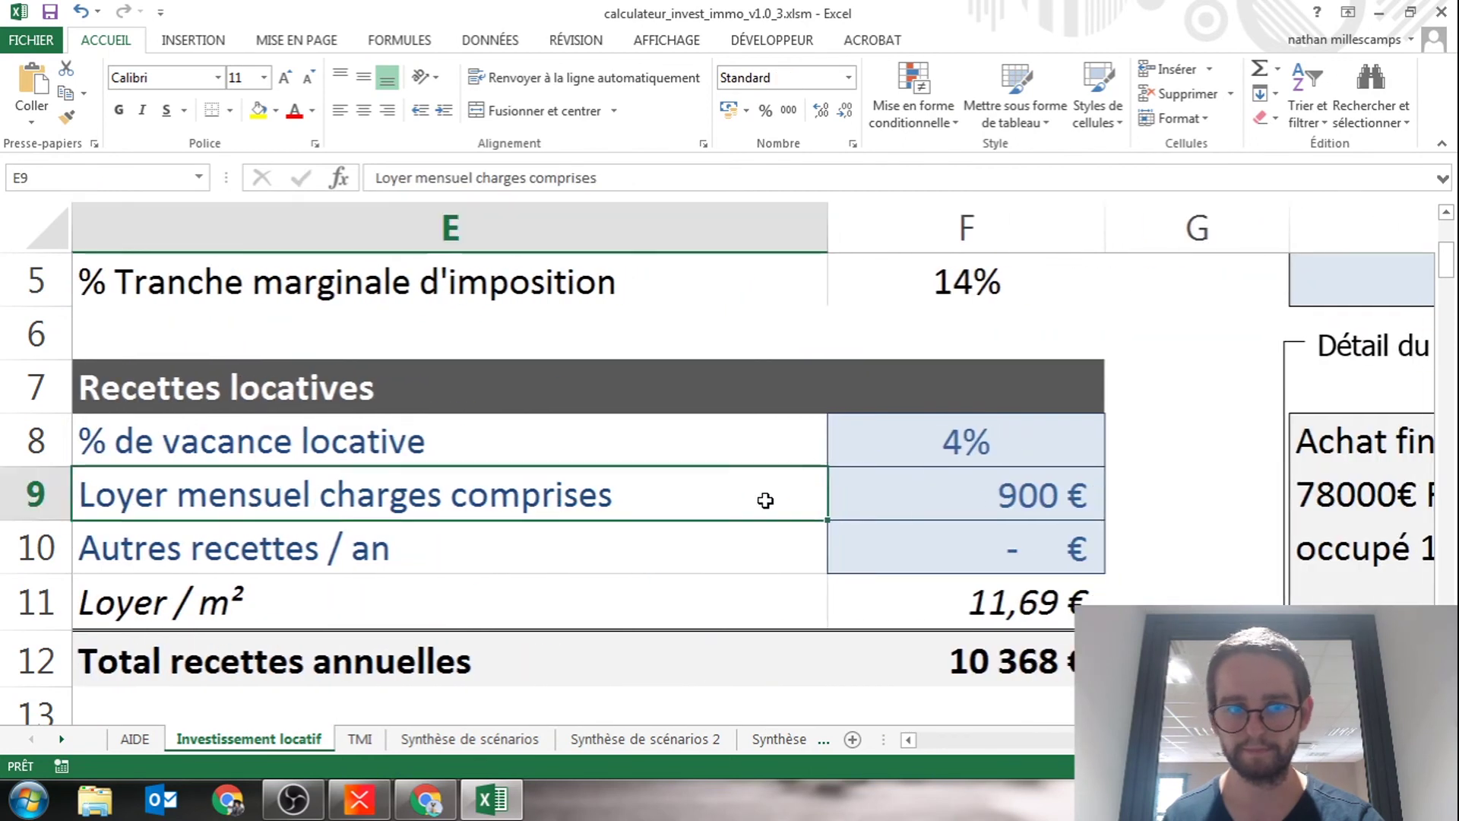
scroll(811, 629, up, 2)
scroll(753, 463, left, 1)
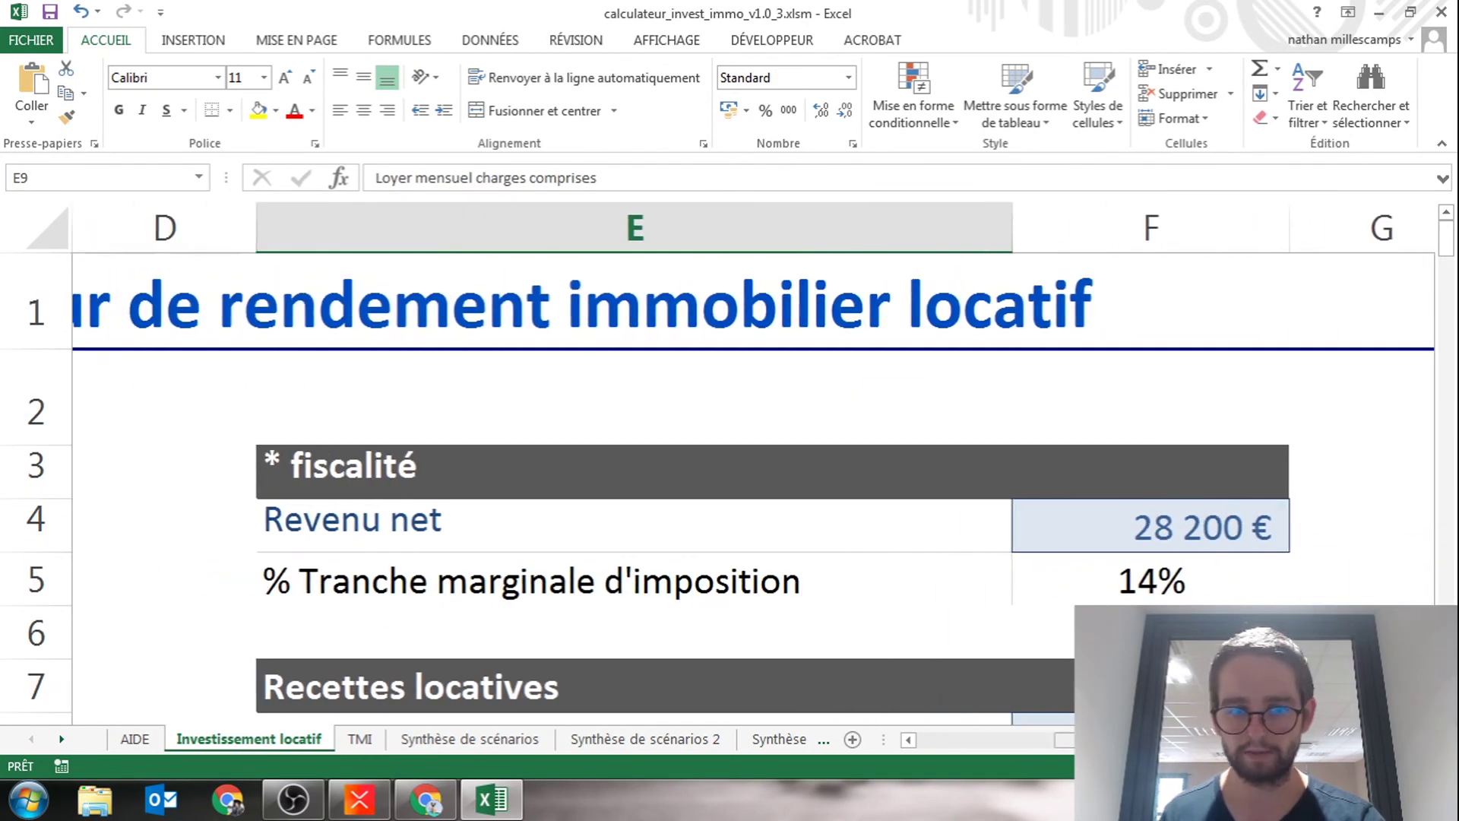
click(986, 564)
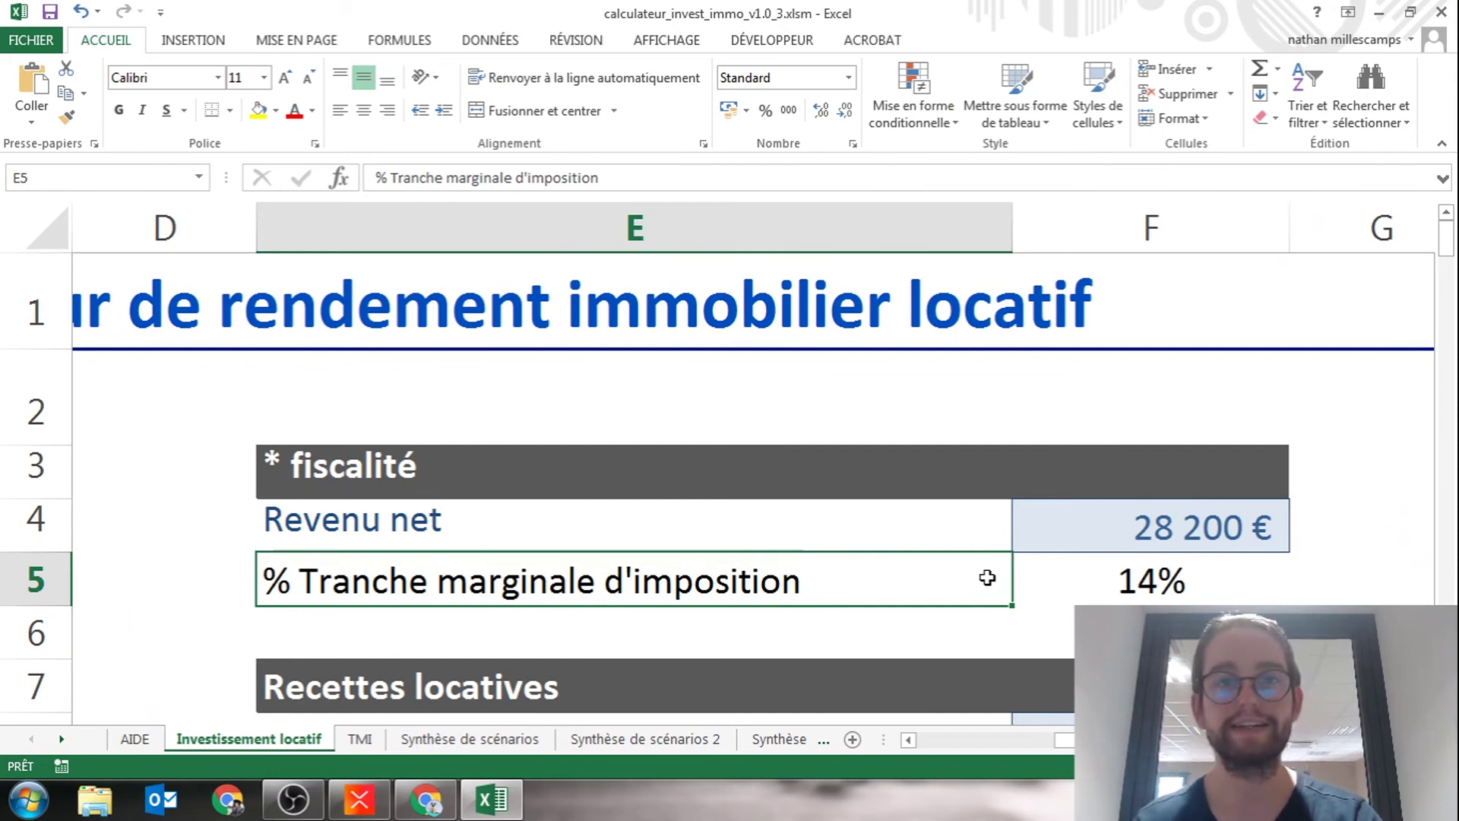
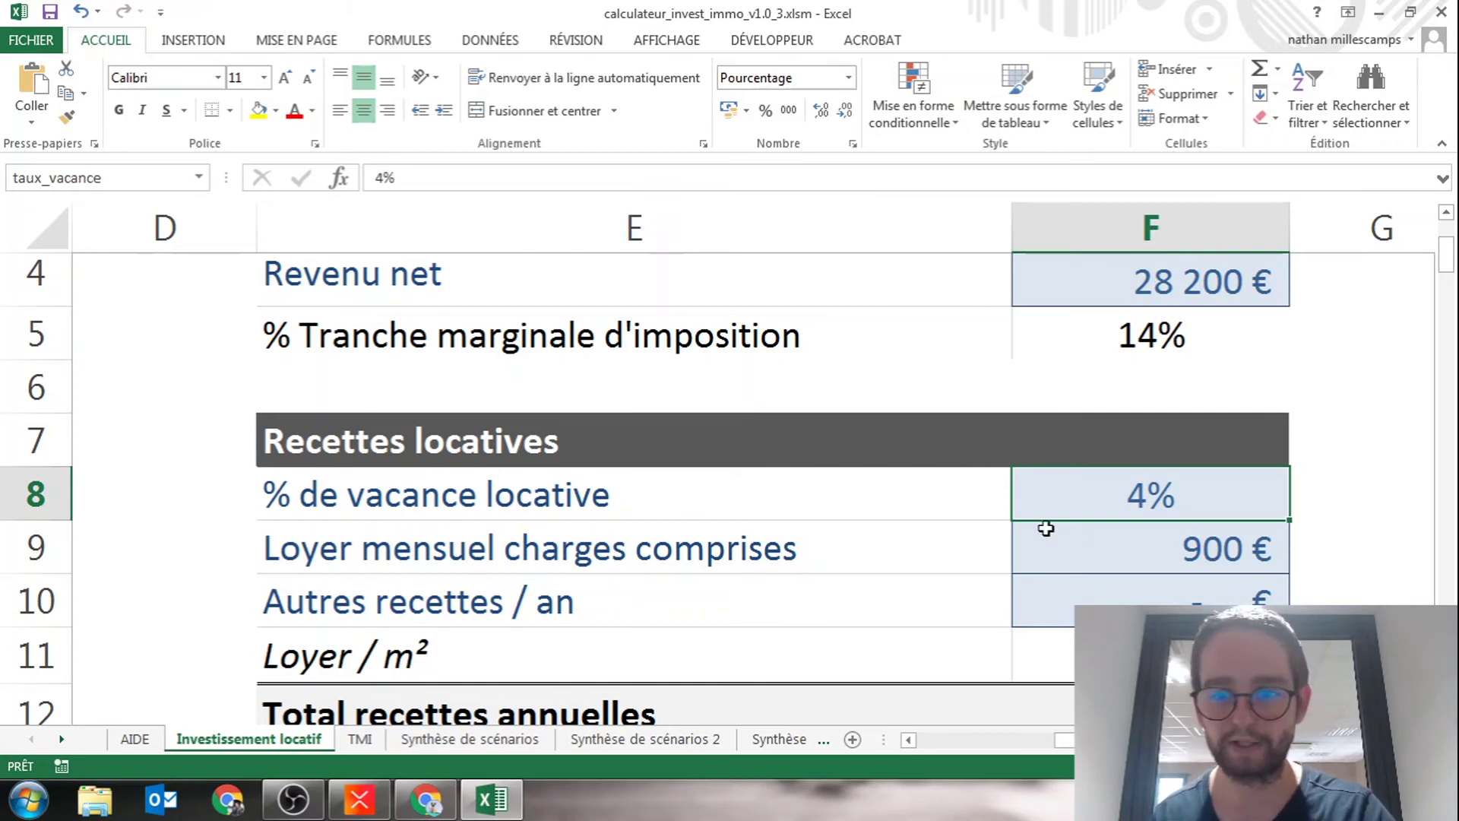
- Review the rental income section: monthly rent including charges, other annual income, rent per m² and total annual income
click(1133, 544)
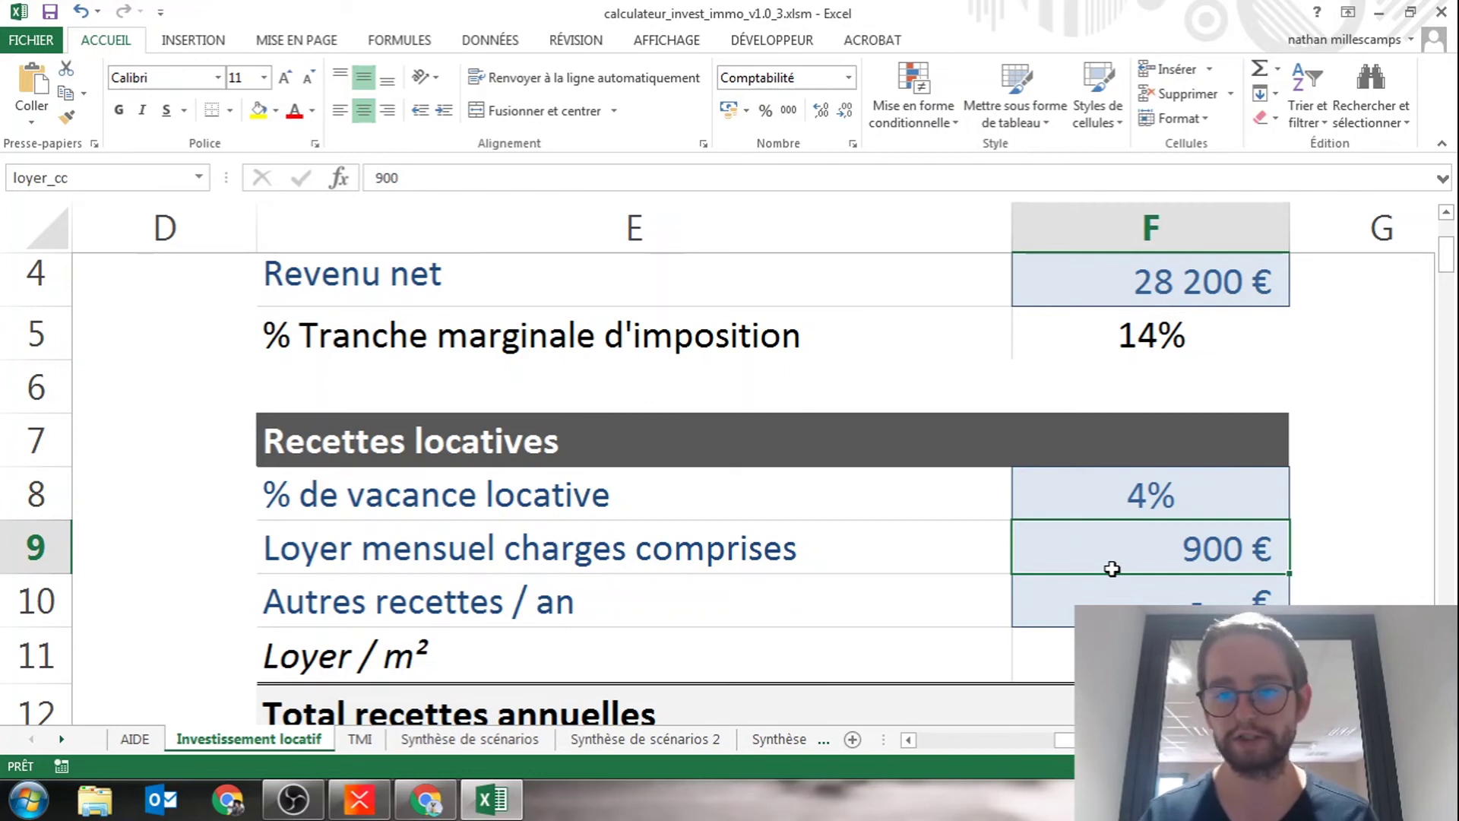
click(1171, 548)
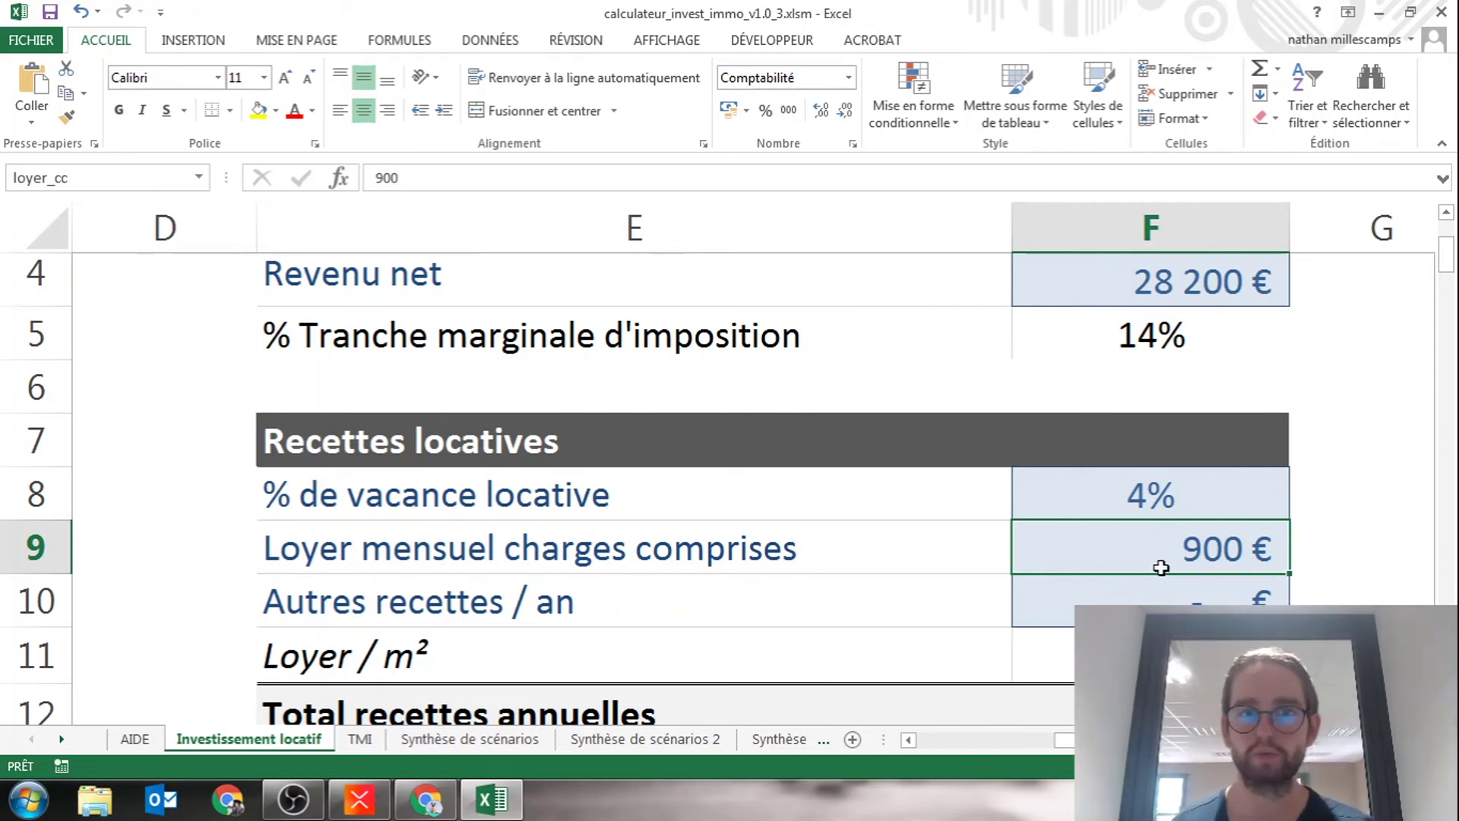
click(1150, 590)
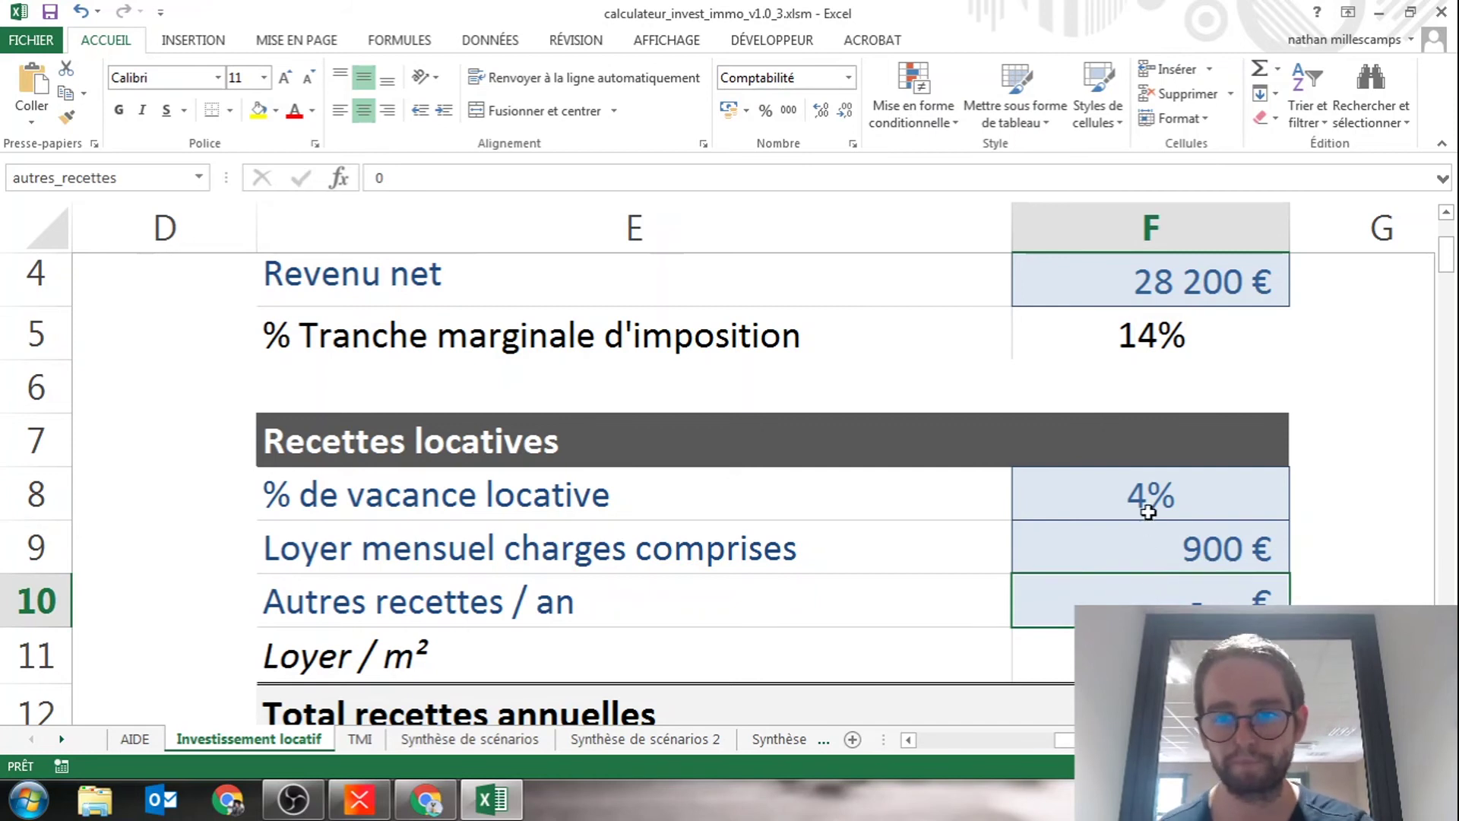
click(1121, 548)
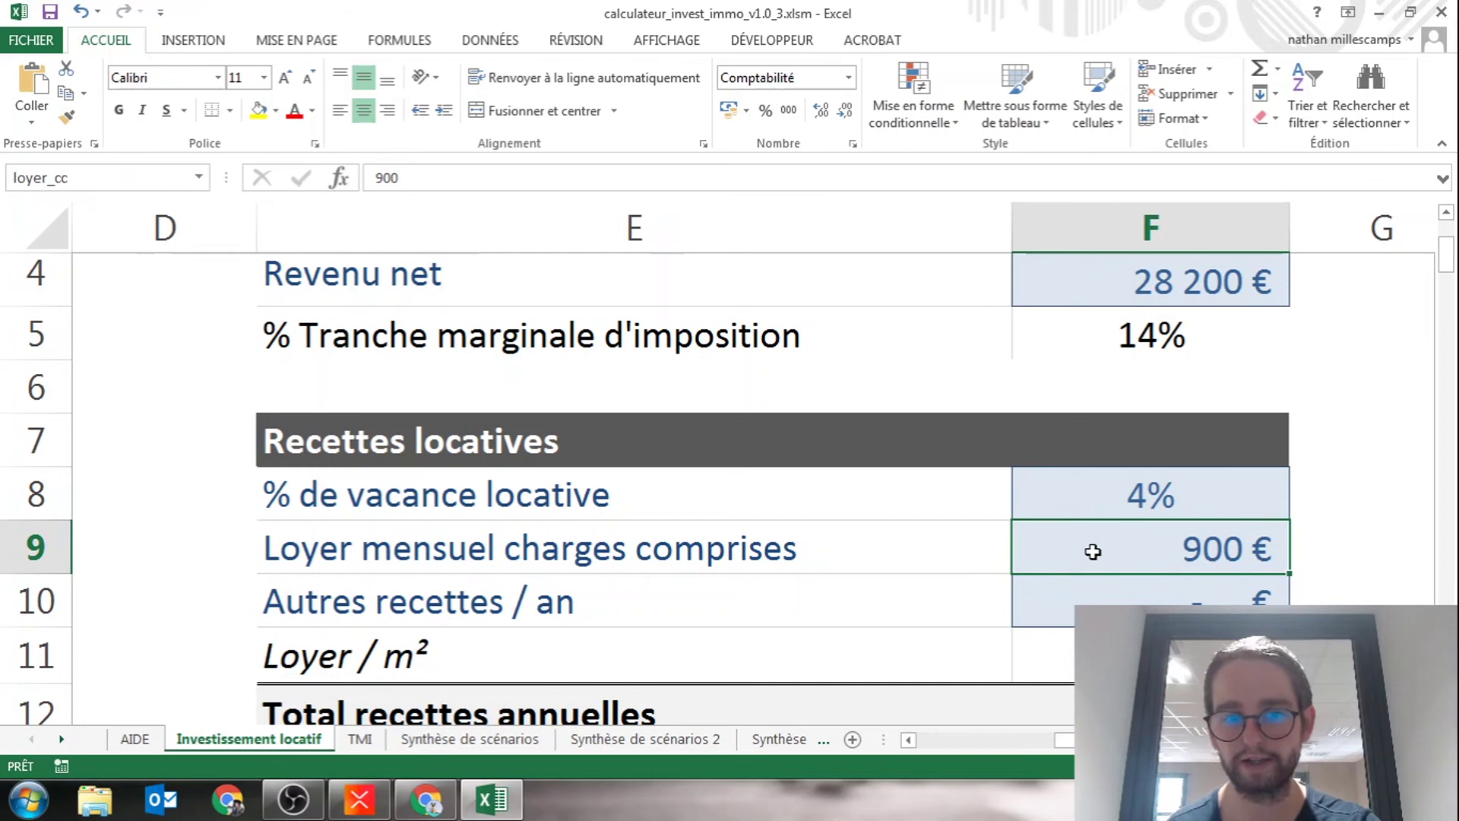
scroll(1092, 552, down, 1)
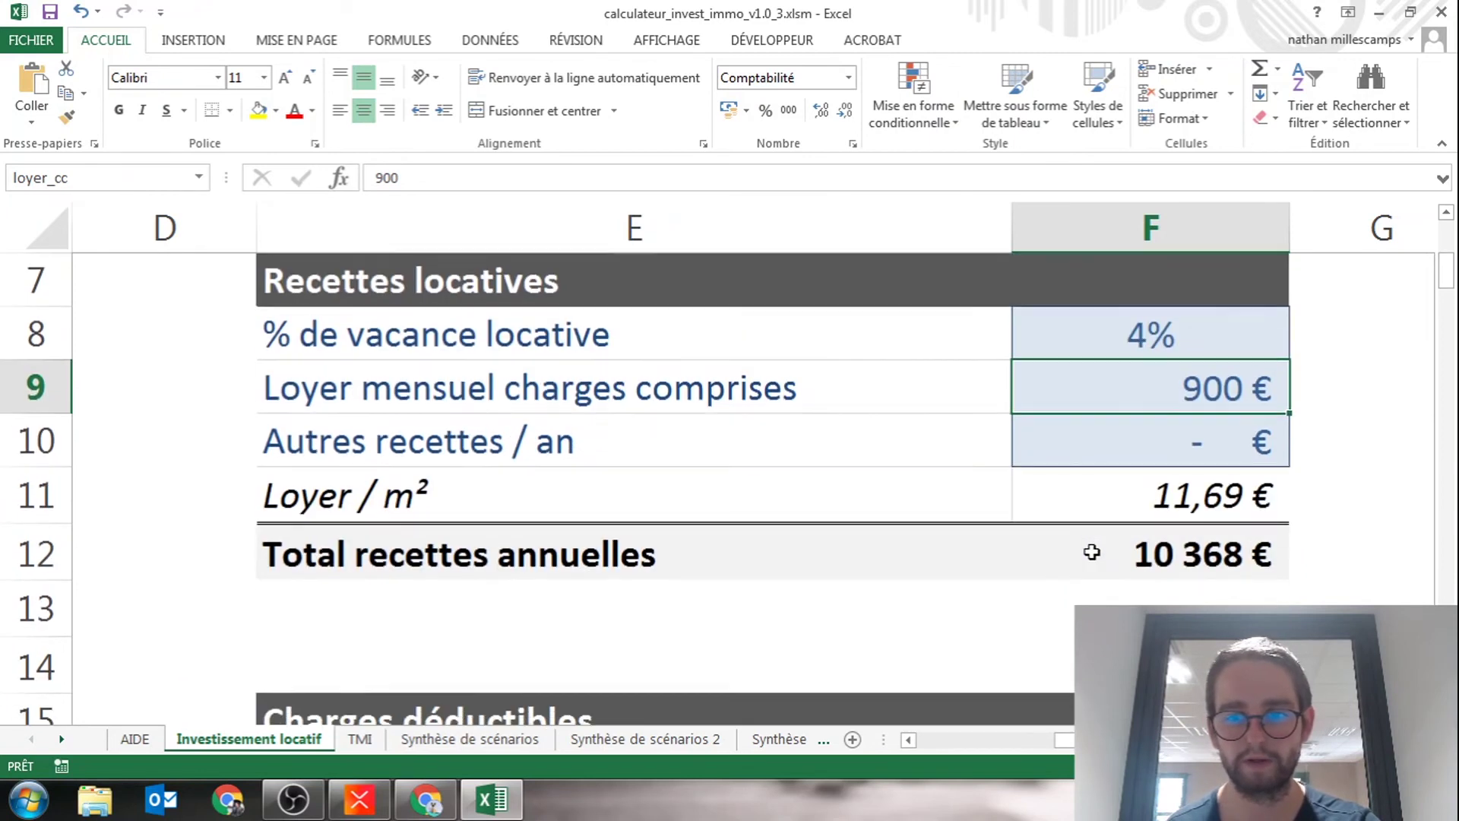
- Examine the credit insurance formula and the management fee percentage in the deductible charges (Charges déductibles)
scroll(1056, 552, down, 2)
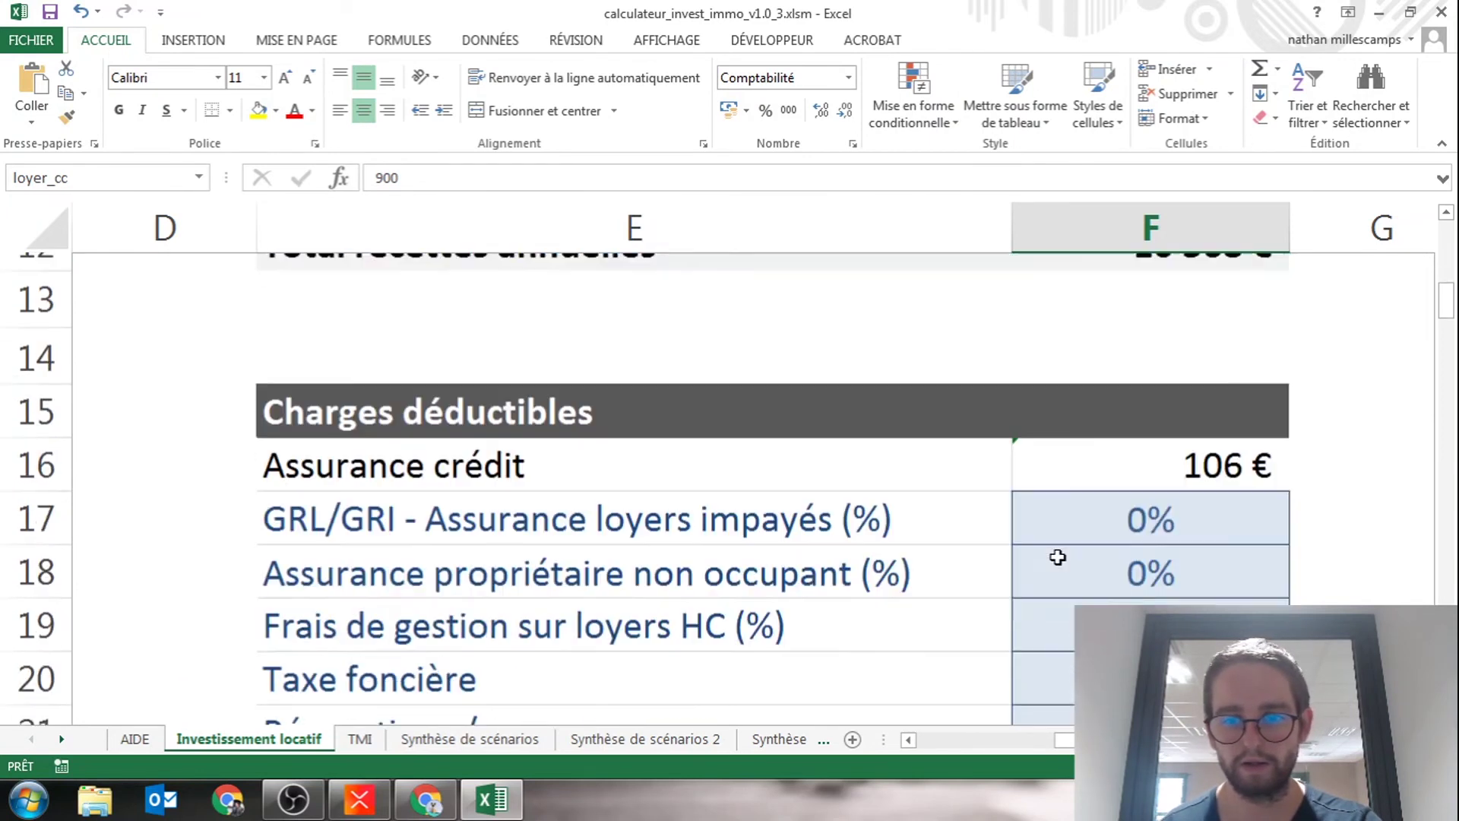
click(1133, 456)
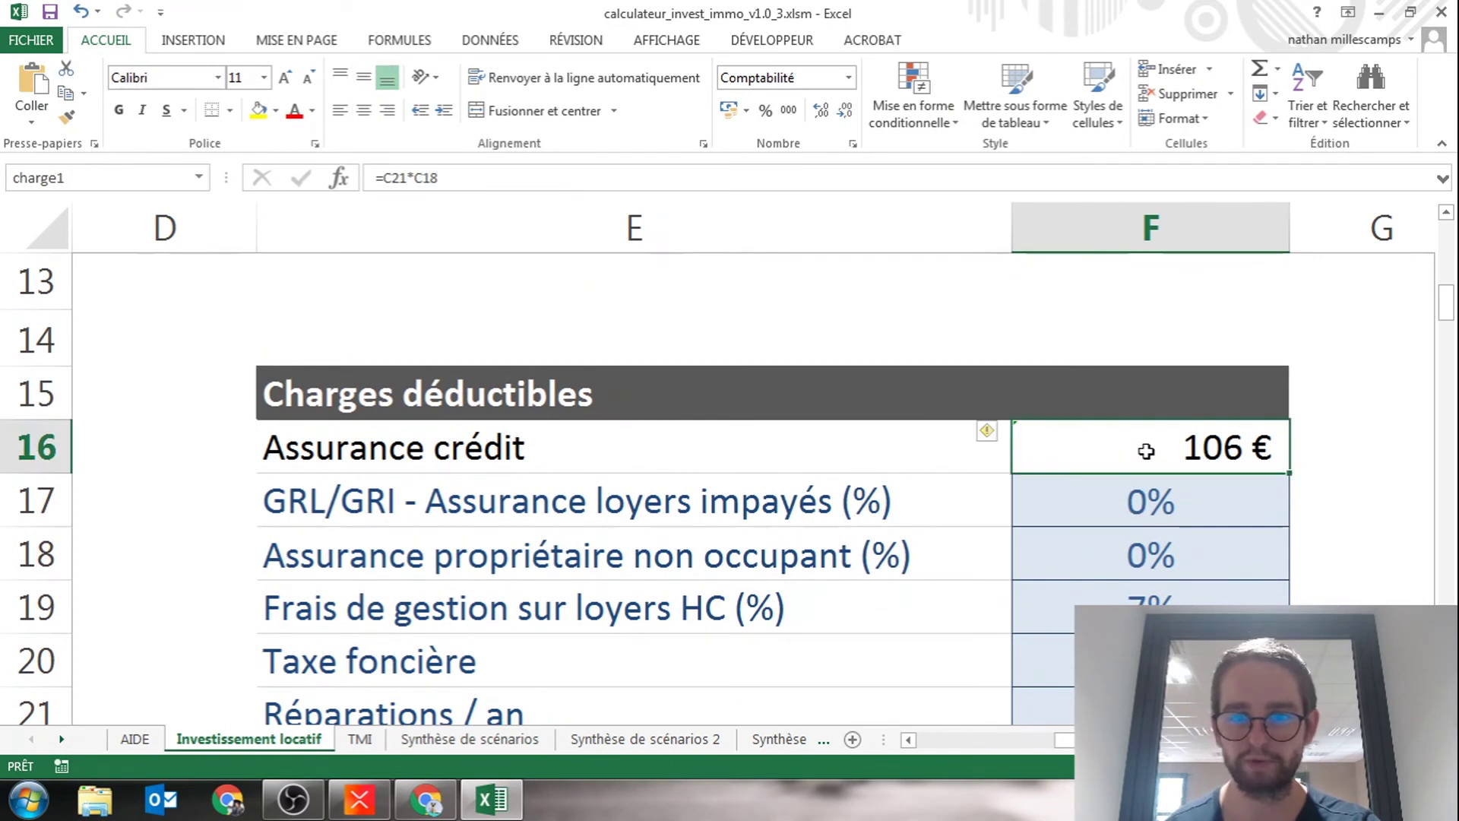
click(1106, 595)
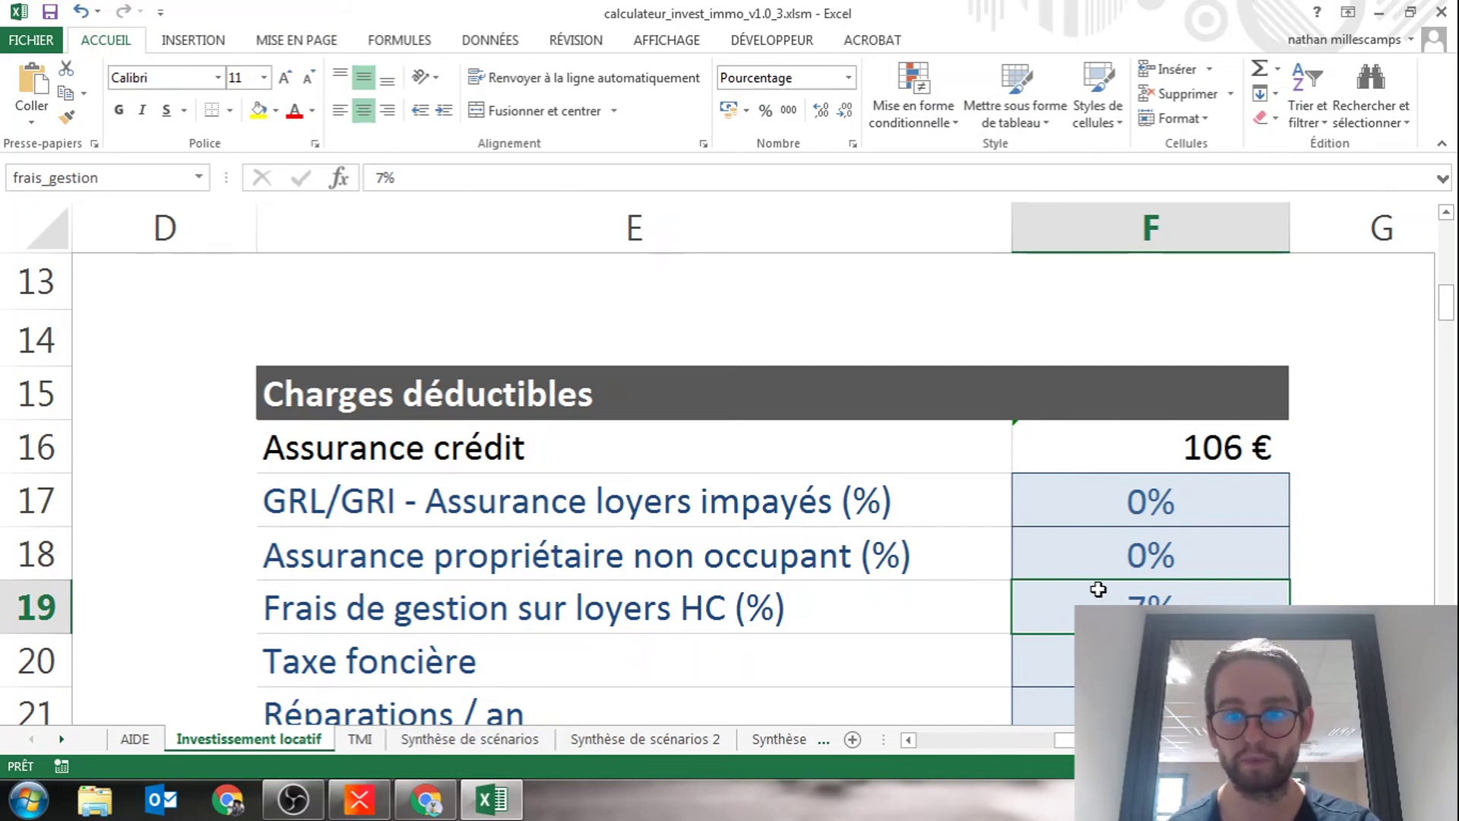
scroll(1096, 593, down, 1)
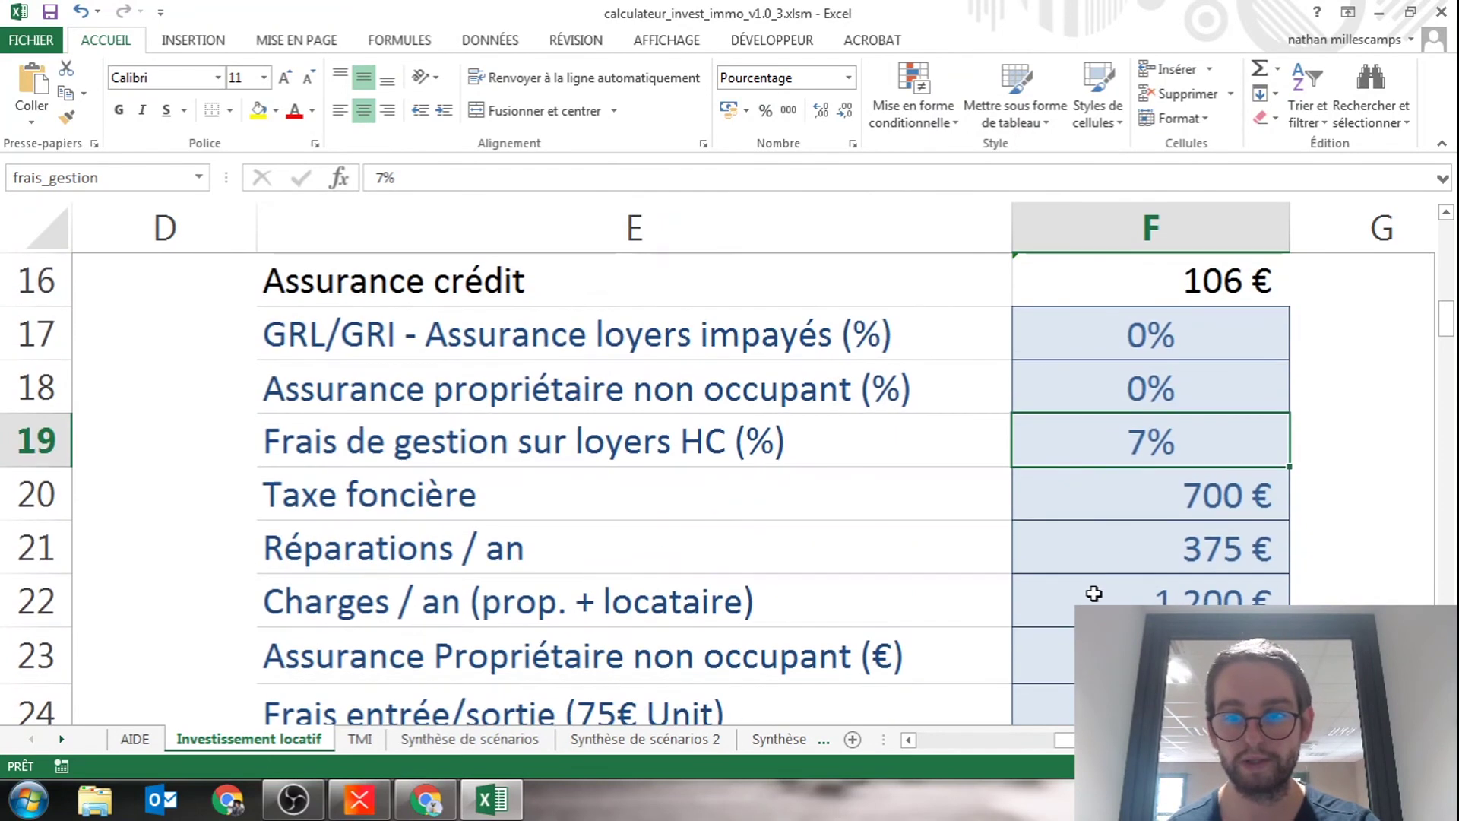
- Set the property tax (Taxe foncière) in the deductible charges to 600 €
click(1147, 504)
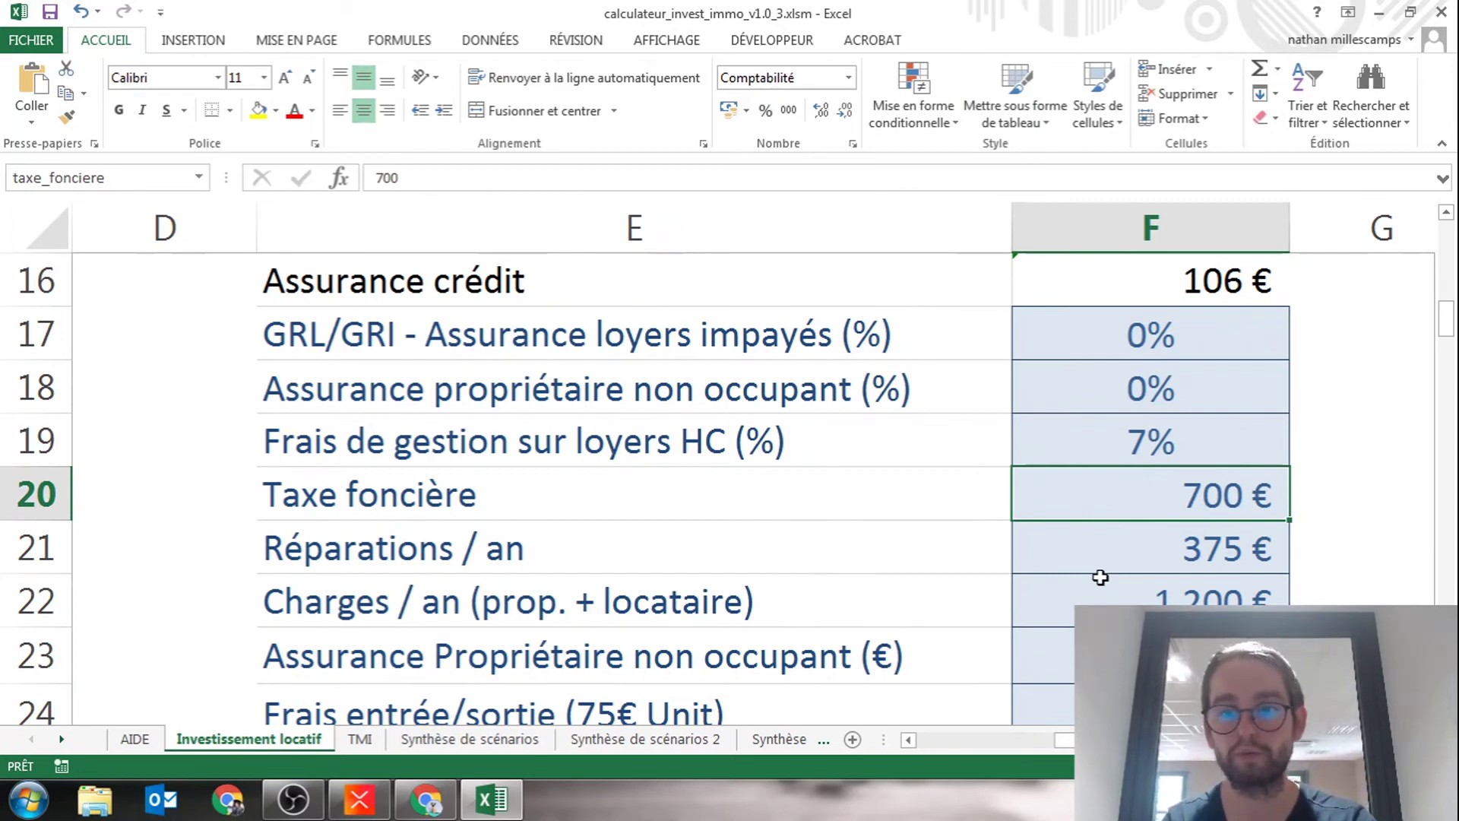
double_click(1183, 498)
key(Left)
key(Left)
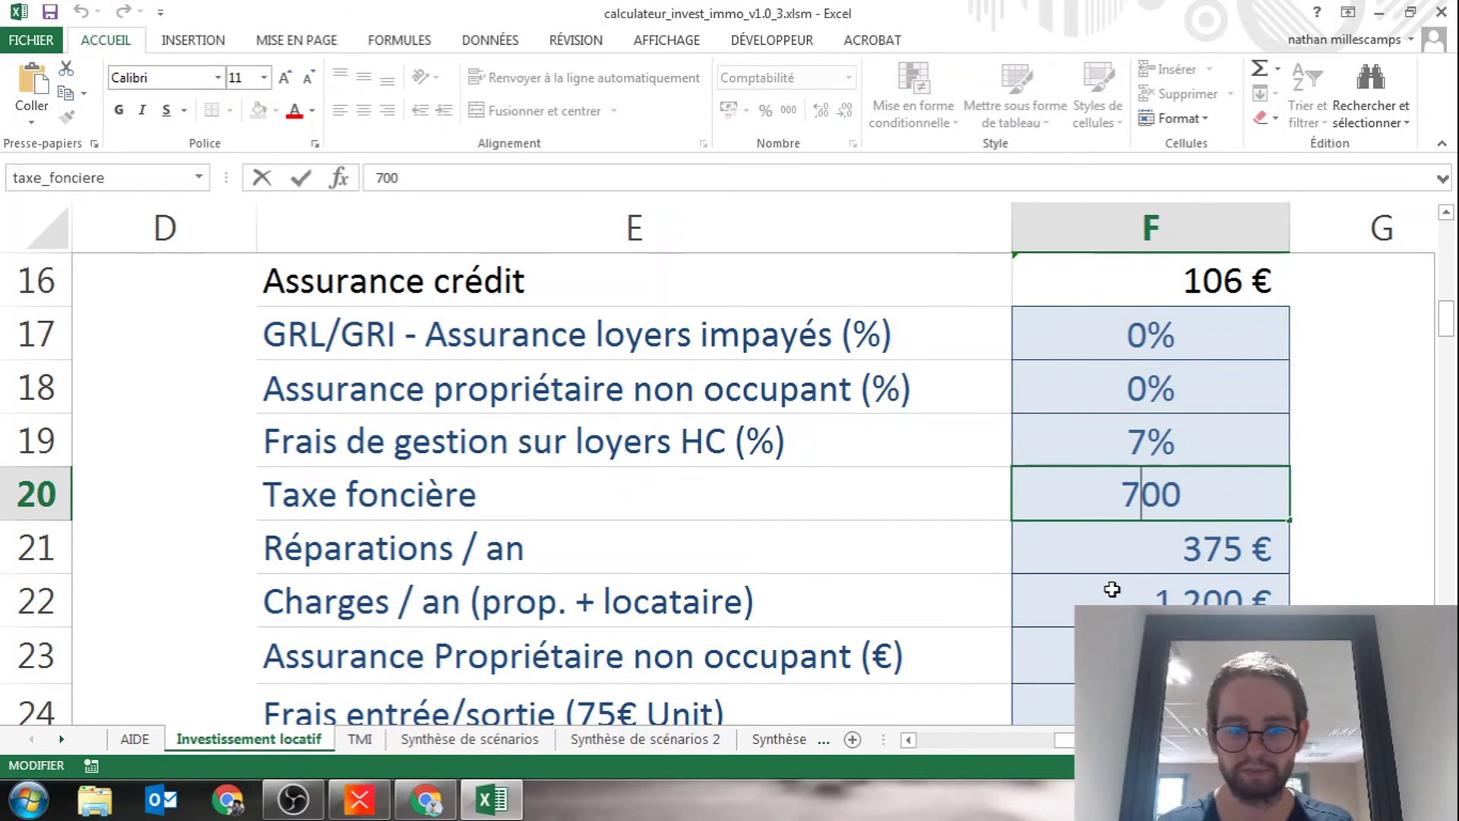
key(BackSpace)
text(6)
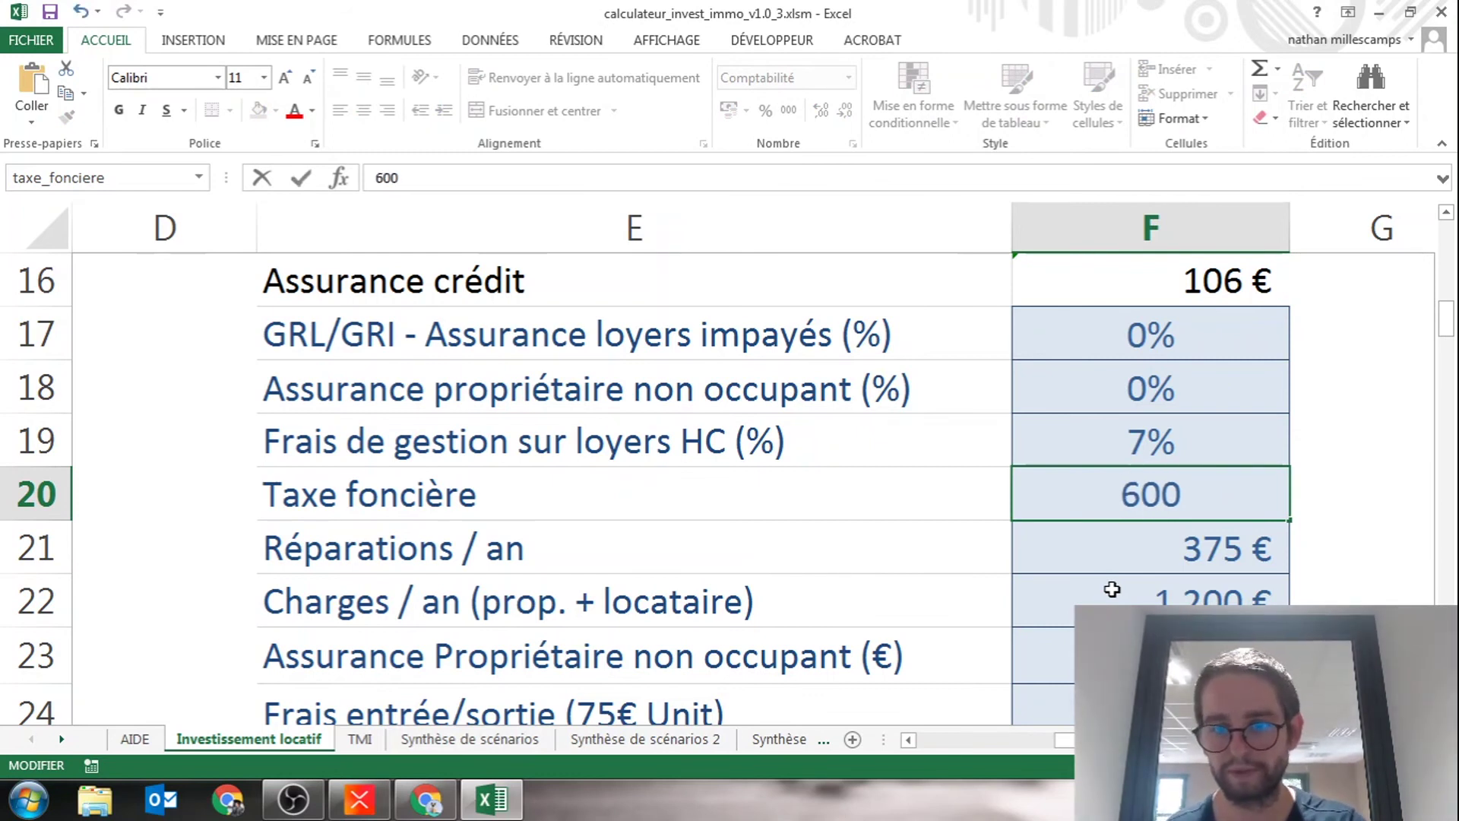
click(1133, 581)
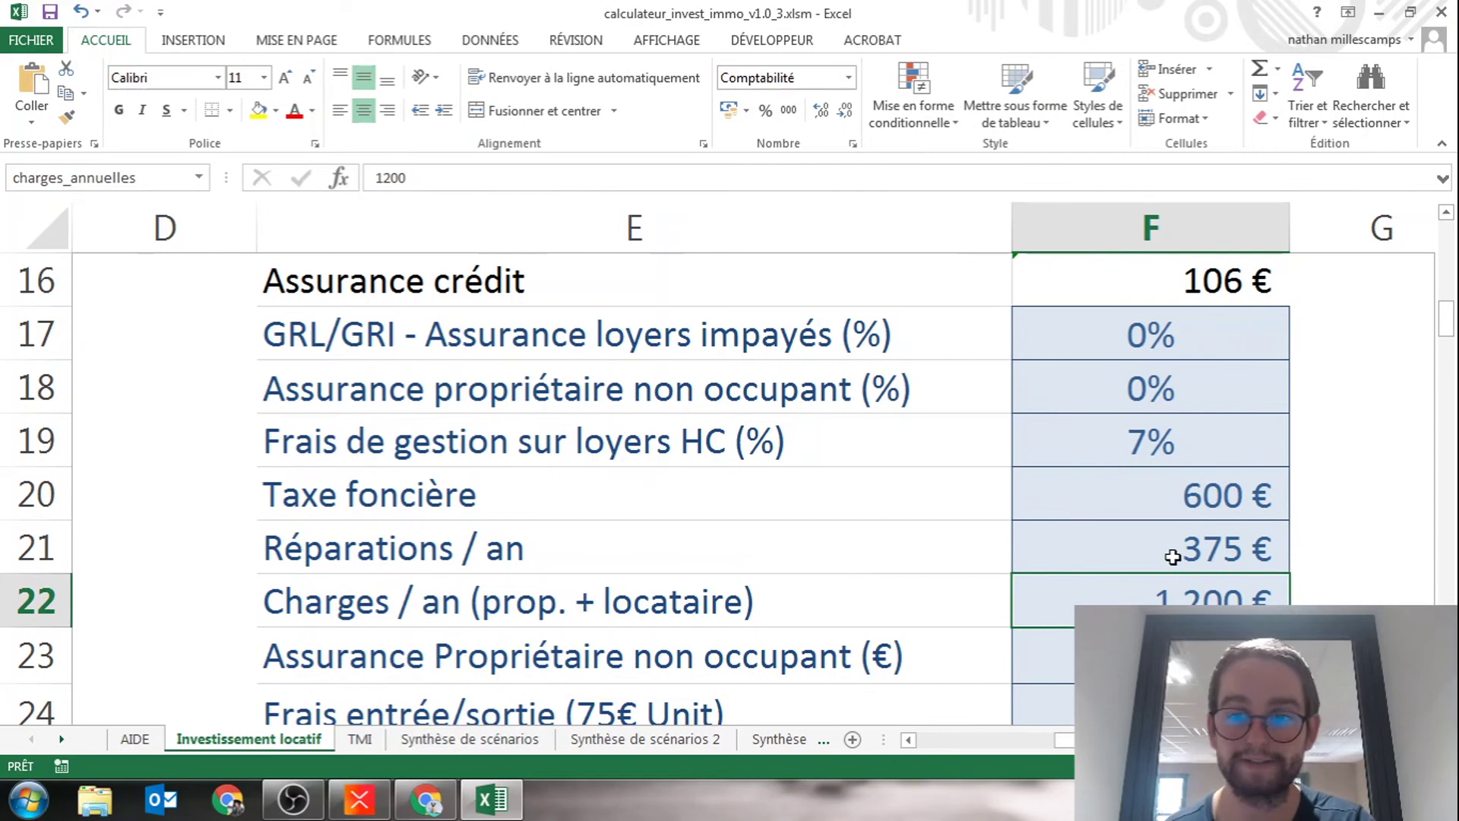
- Set the annual repairs (Réparations / an) in the deductible charges to 450 €
click(1172, 557)
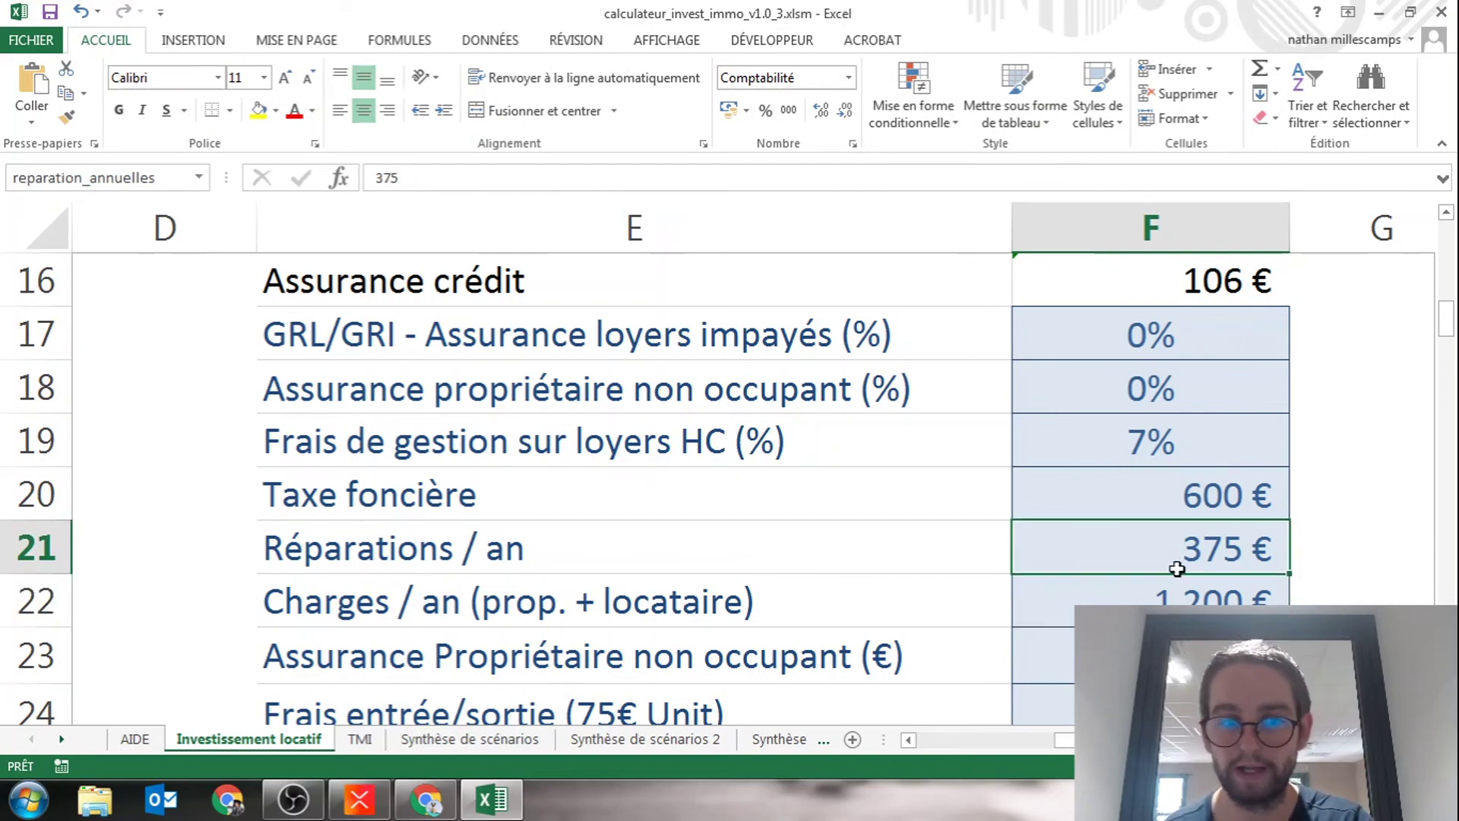
double_click(1177, 568)
key(BackSpace)
key(BackSpace)
key(BackSpace)
text(450)
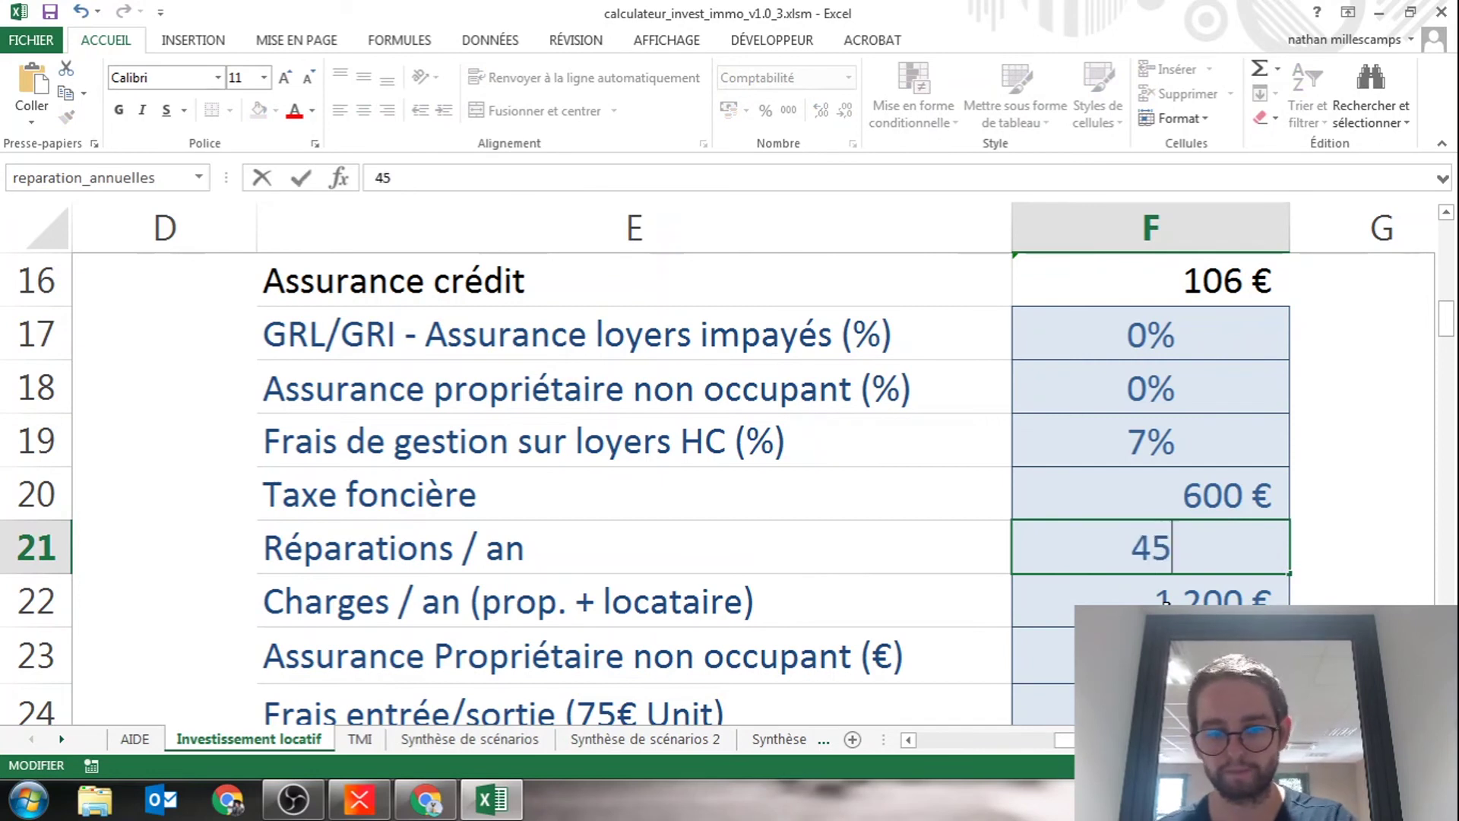
click(1158, 598)
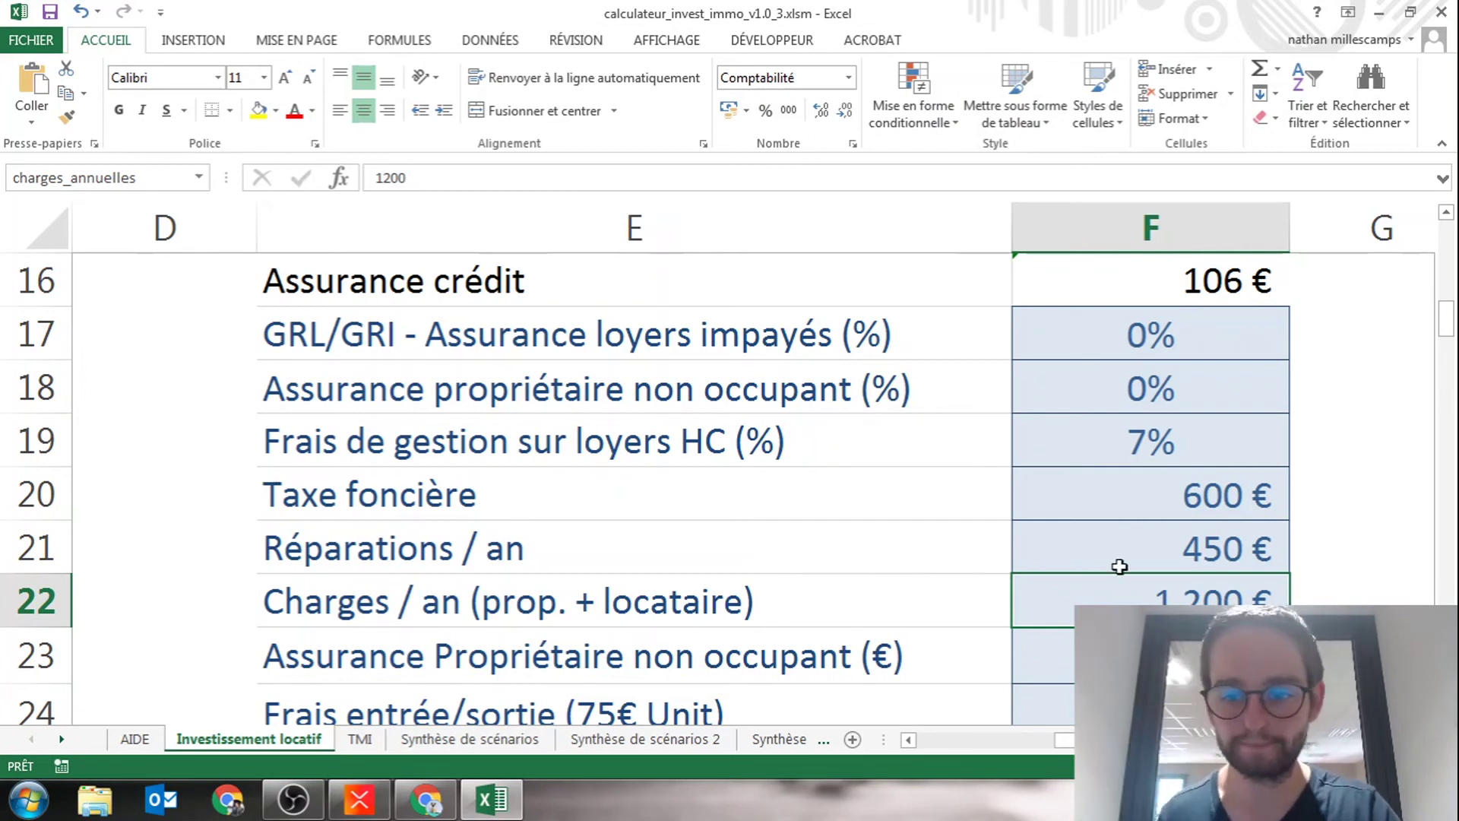
- Set the non-occupant owner insurance in euros (Assurance Propriétaire non occupant) to 150 €
double_click(1117, 655)
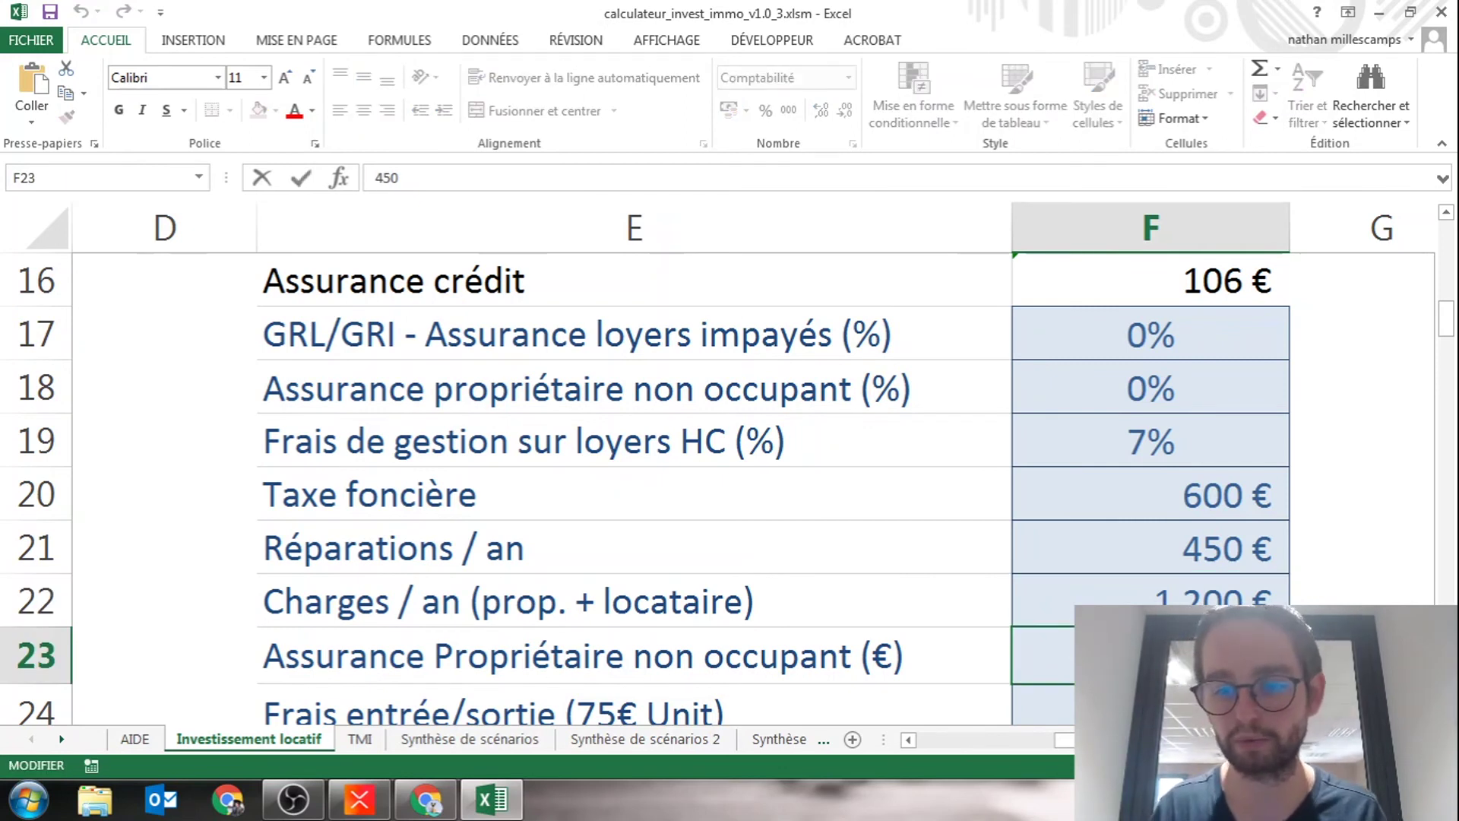
key(BackSpace)
key(BackSpace)
key(BackSpace)
text(150)
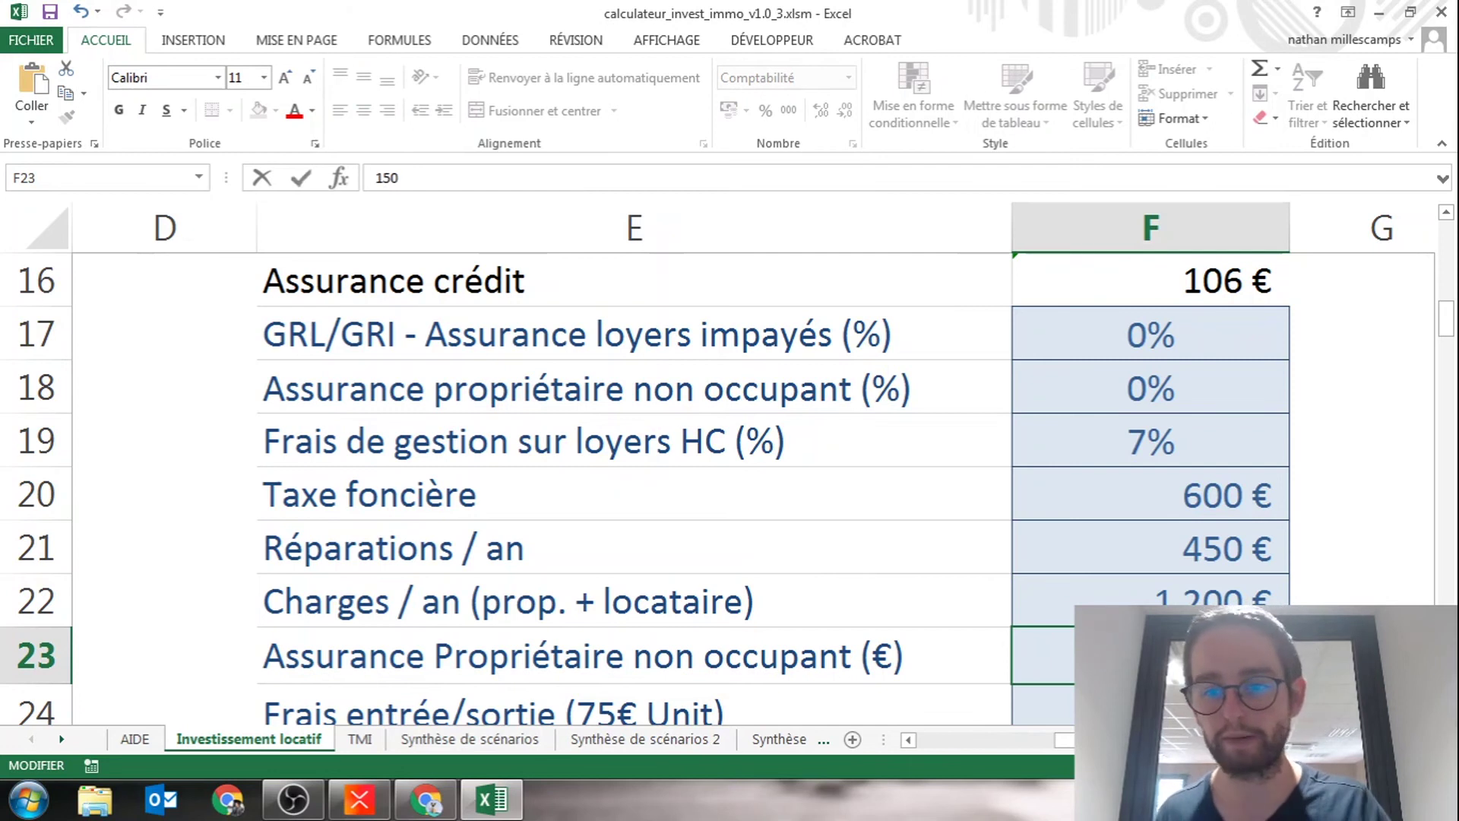
click(1175, 601)
key(Down)
- Check the tenant entry/exit fees (Frais entrée/sortie) above the total annual charges
scroll(1136, 603, down, 1)
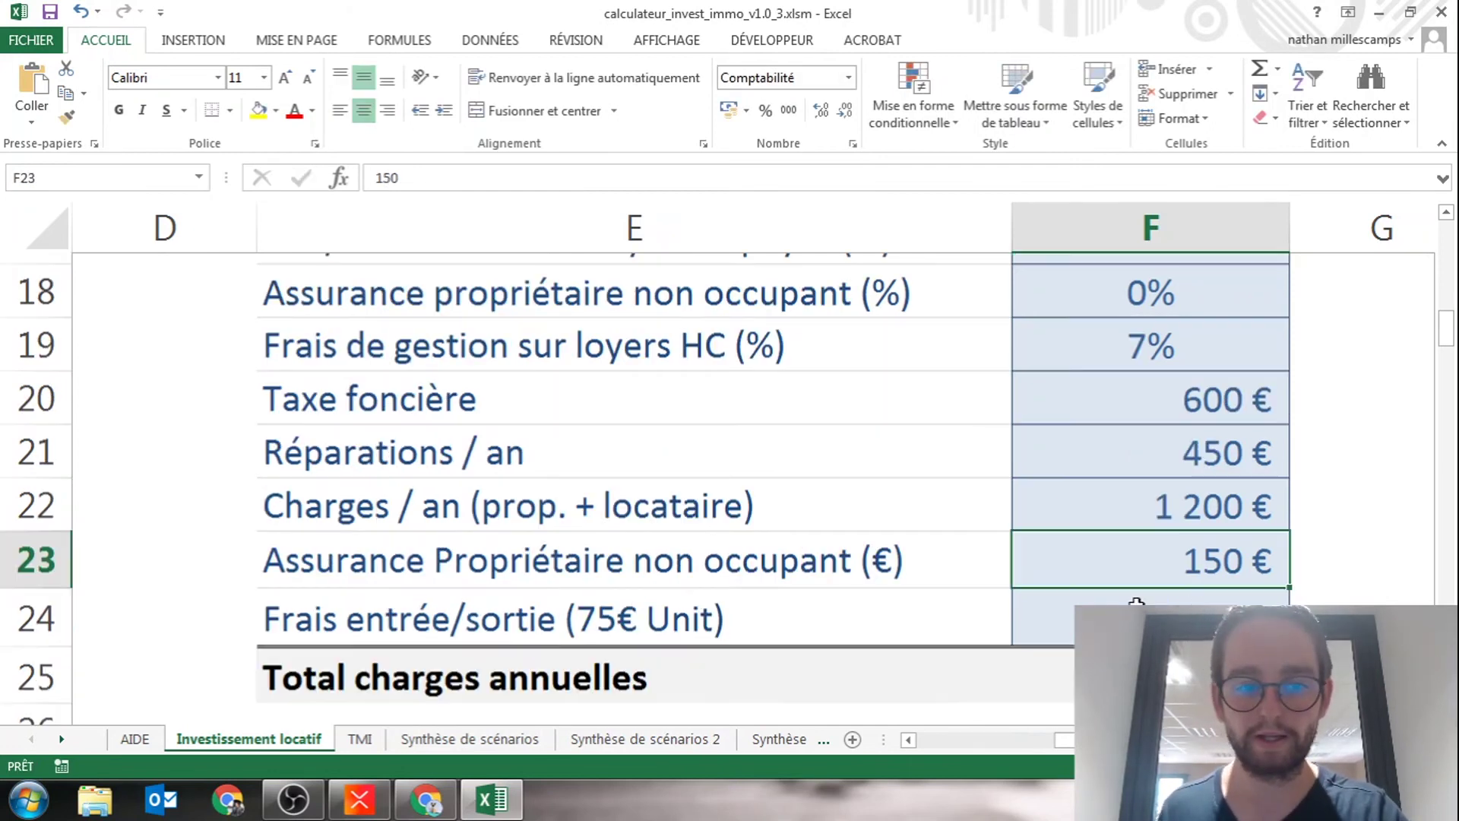
scroll(1136, 603, down, 1)
click(1083, 555)
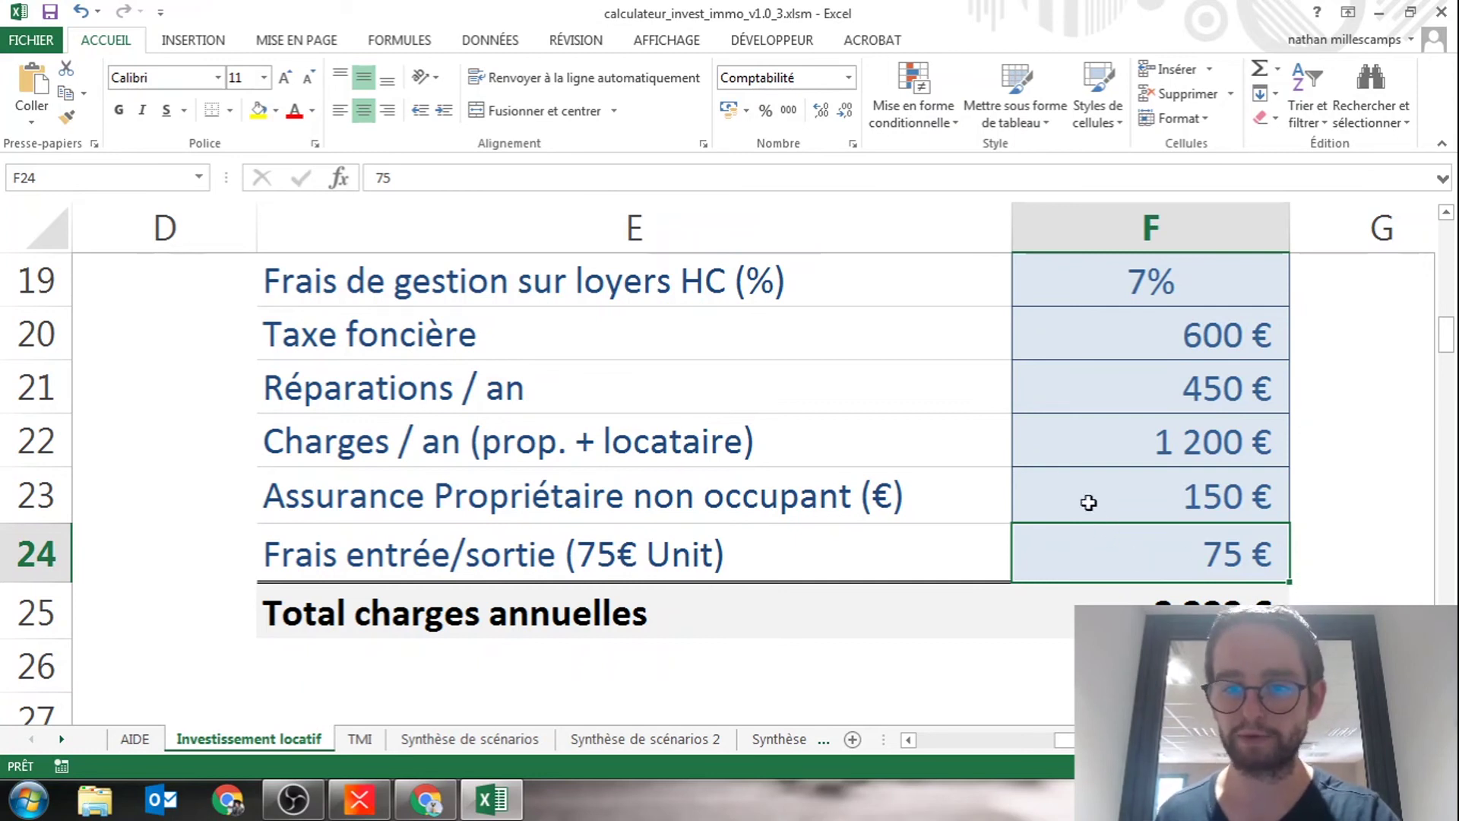
- Inspect the gross yield (Rendement brut) and net yield (Rendement net) formulas in the return on investment section
scroll(682, 495, down, 2)
scroll(681, 495, down, 1)
drag(1064, 740, 990, 716)
scroll(987, 547, down, 1)
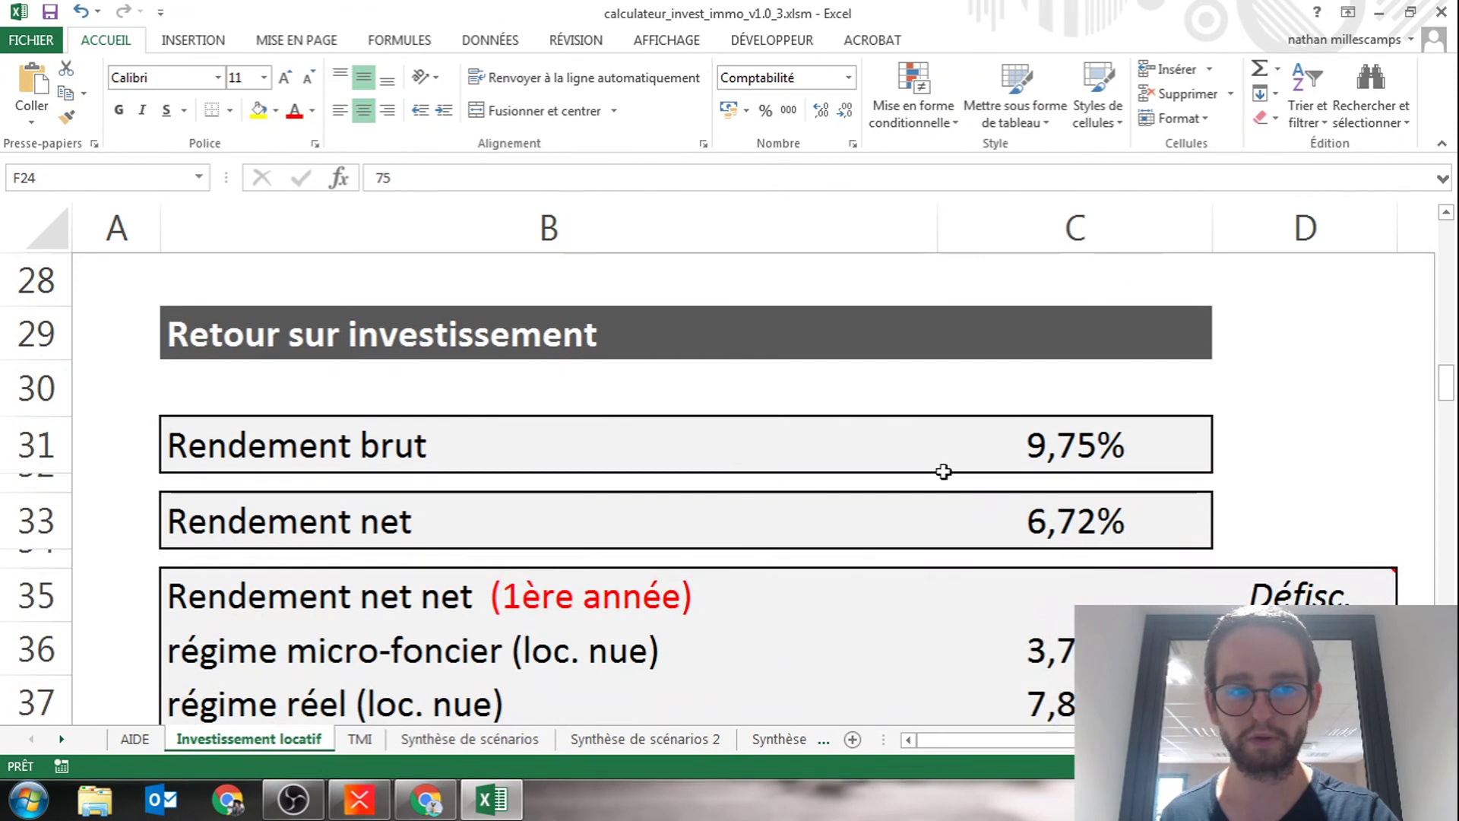
click(1061, 477)
click(1064, 468)
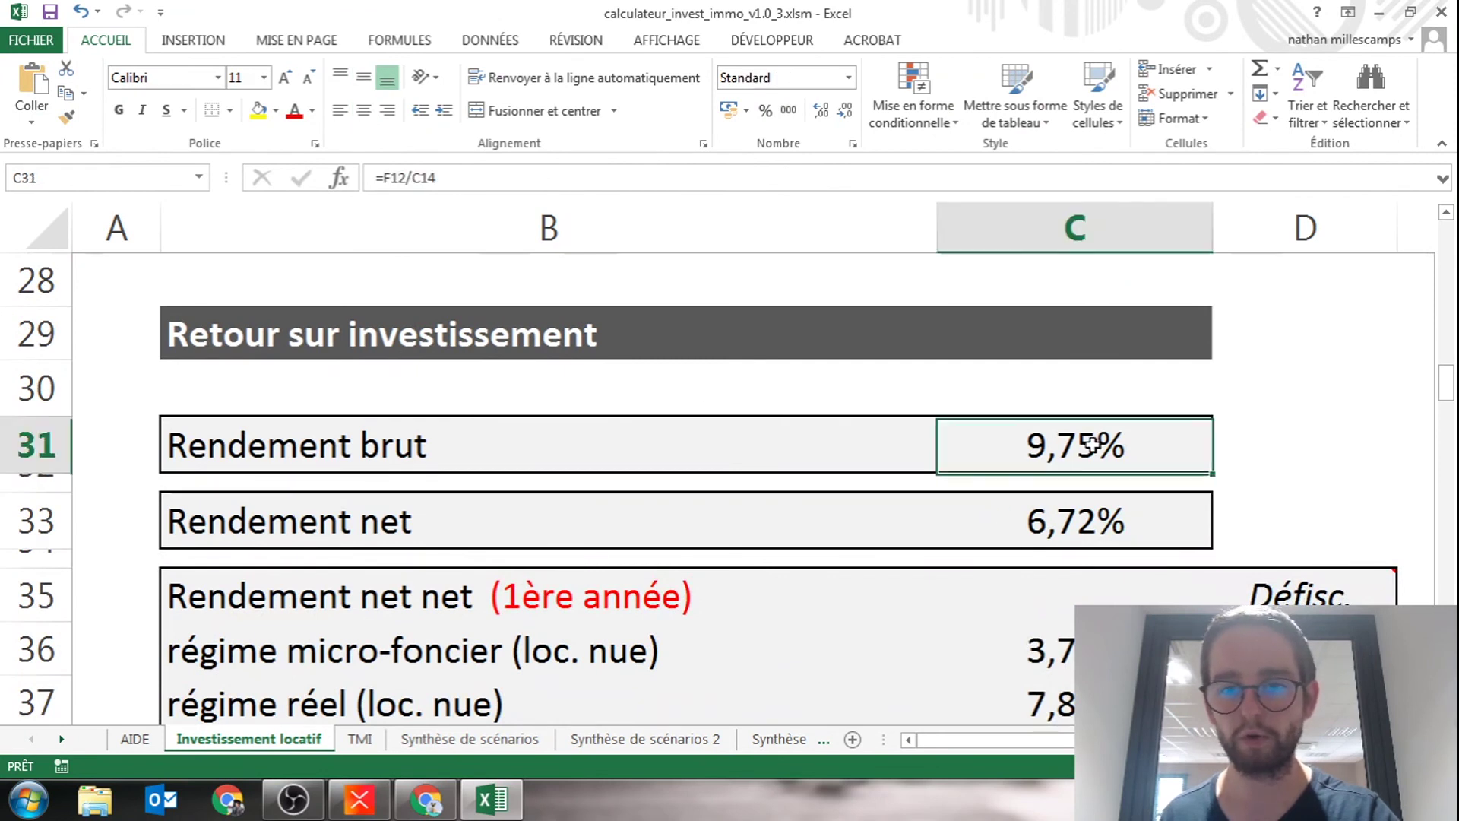
click(1062, 526)
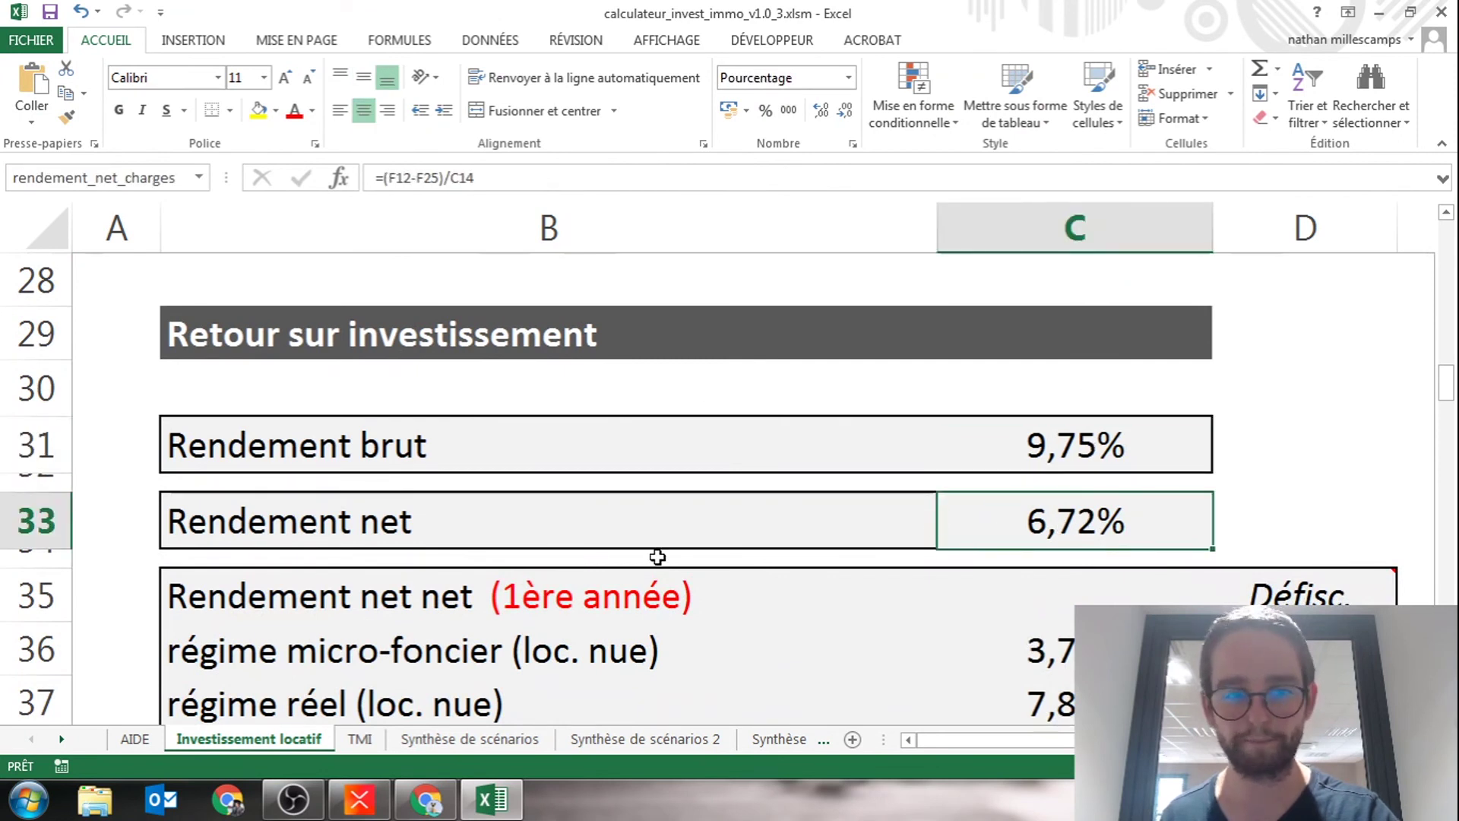
- Highlight the first-year net-net yield block (Rendement net net) and compare the results of its four tax regimes
scroll(658, 557, down, 1)
click(505, 432)
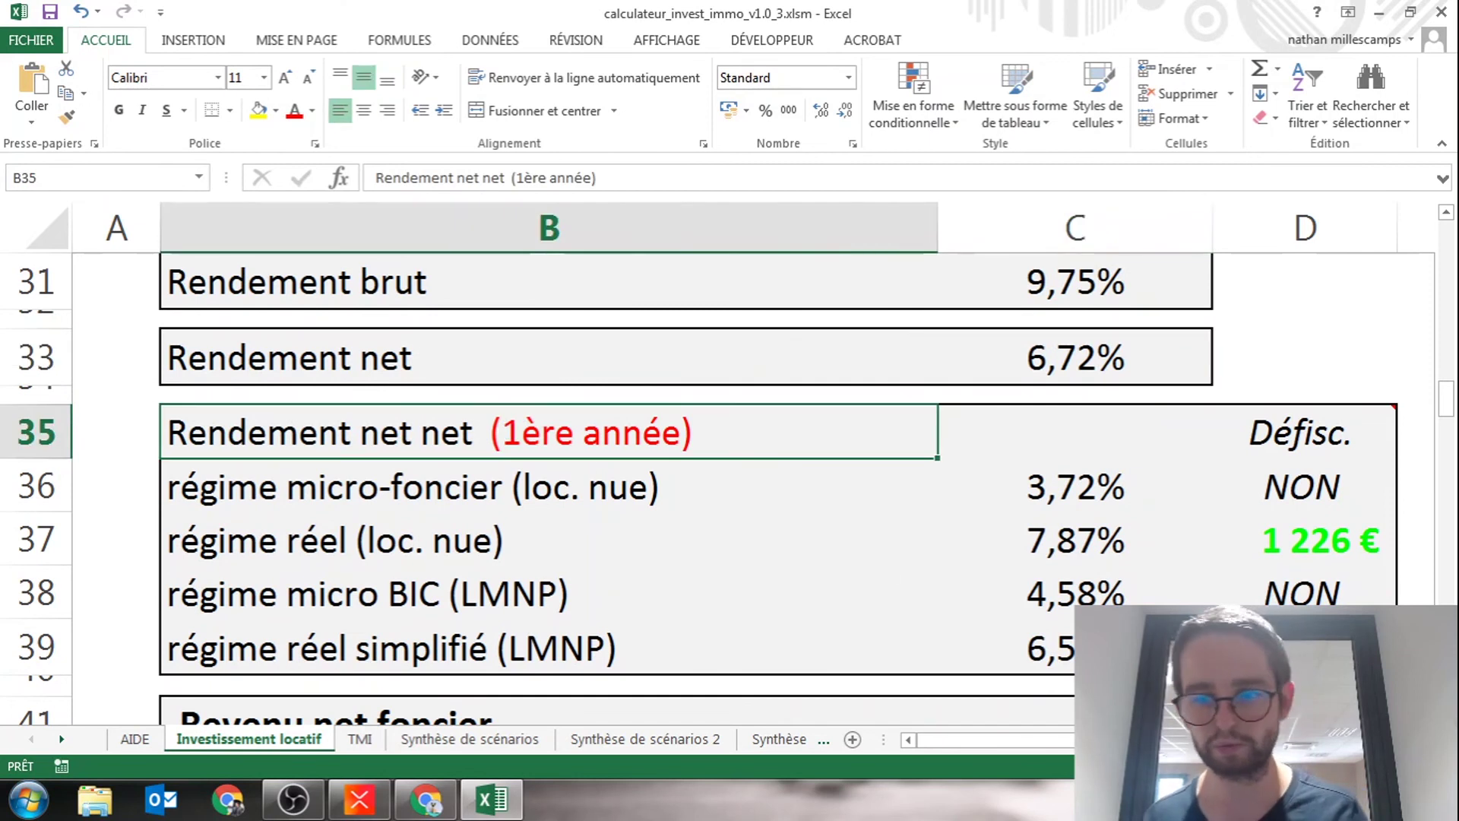
shift+click(1303, 646)
scroll(764, 502, down, 1)
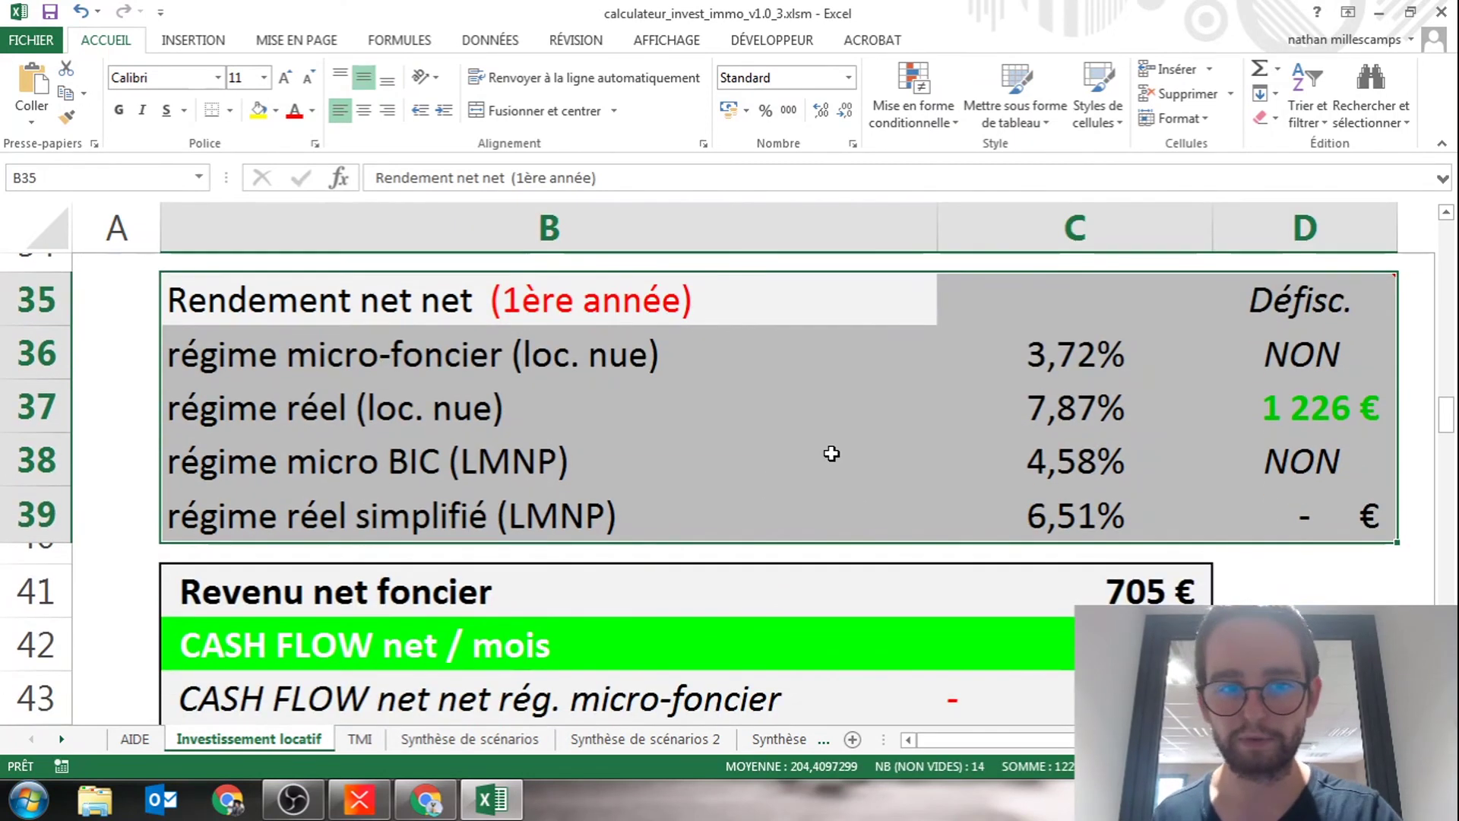
scroll(830, 455, up, 1)
scroll(851, 510, down, 2)
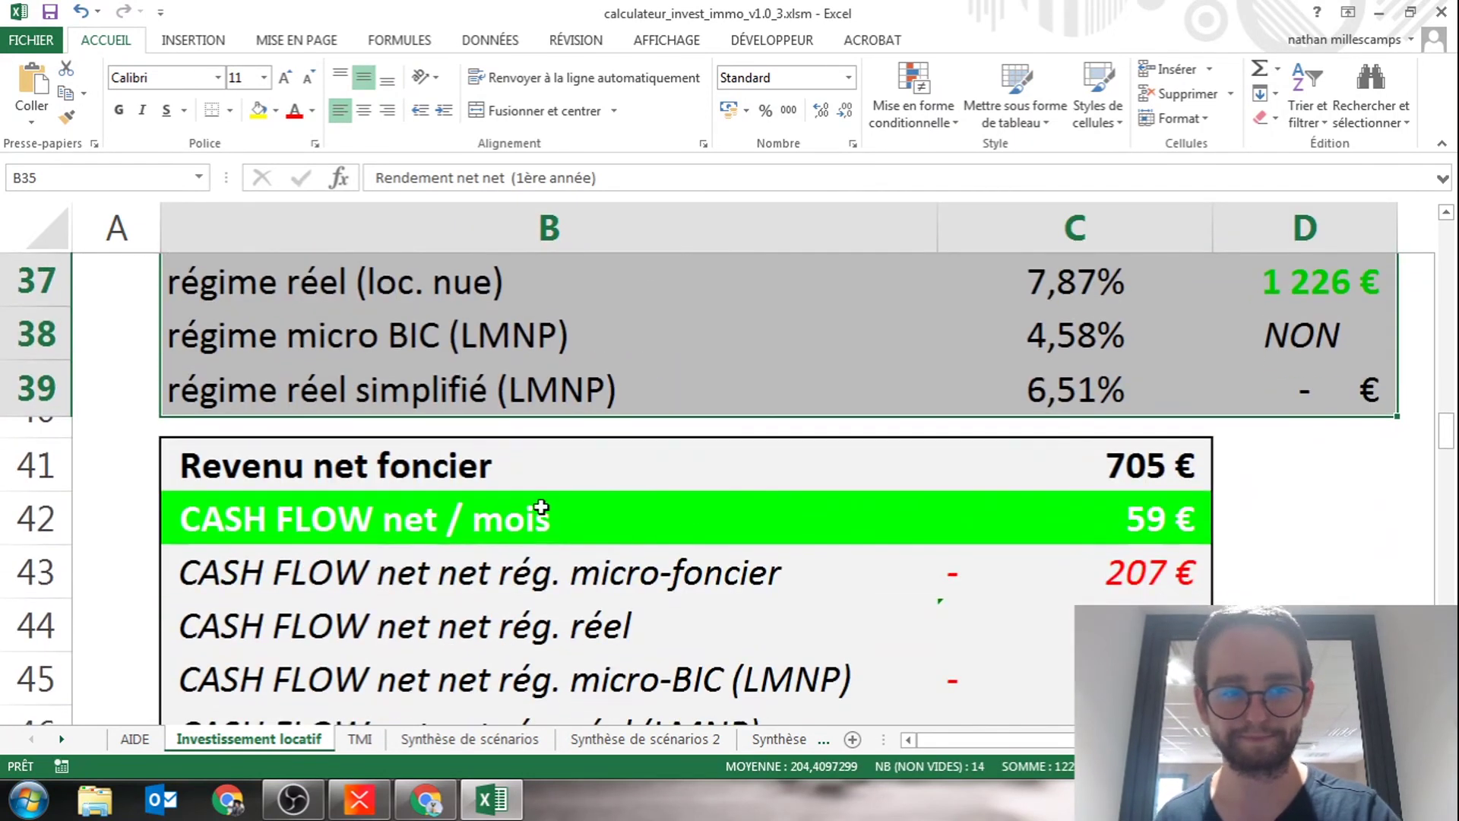
- Inspect the formulas for net monthly cash flow and net property income (Revenu net foncier), then return to the yield figures
click(544, 470)
click(1068, 514)
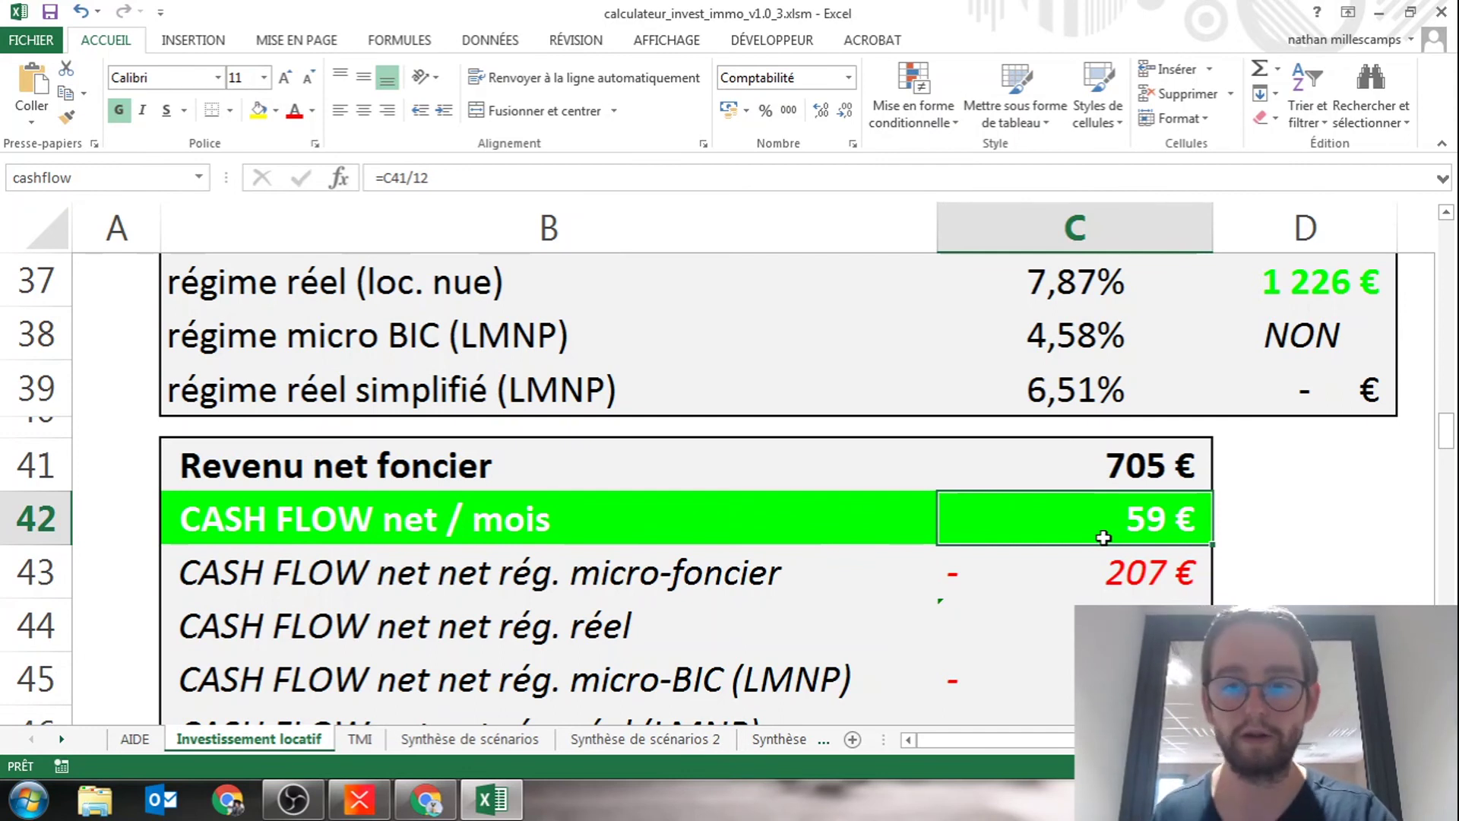
click(1135, 475)
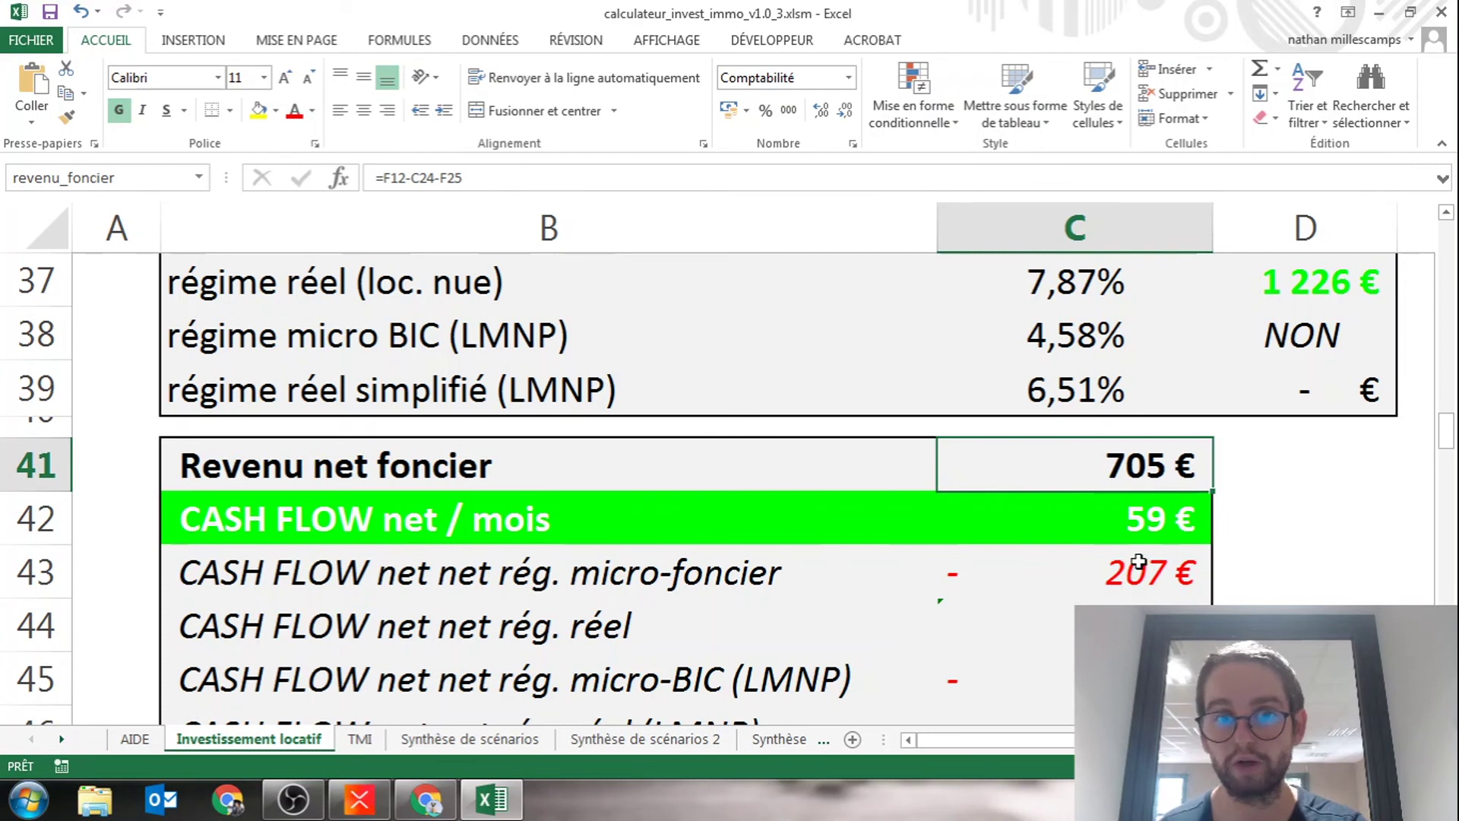
scroll(1137, 562, up, 1)
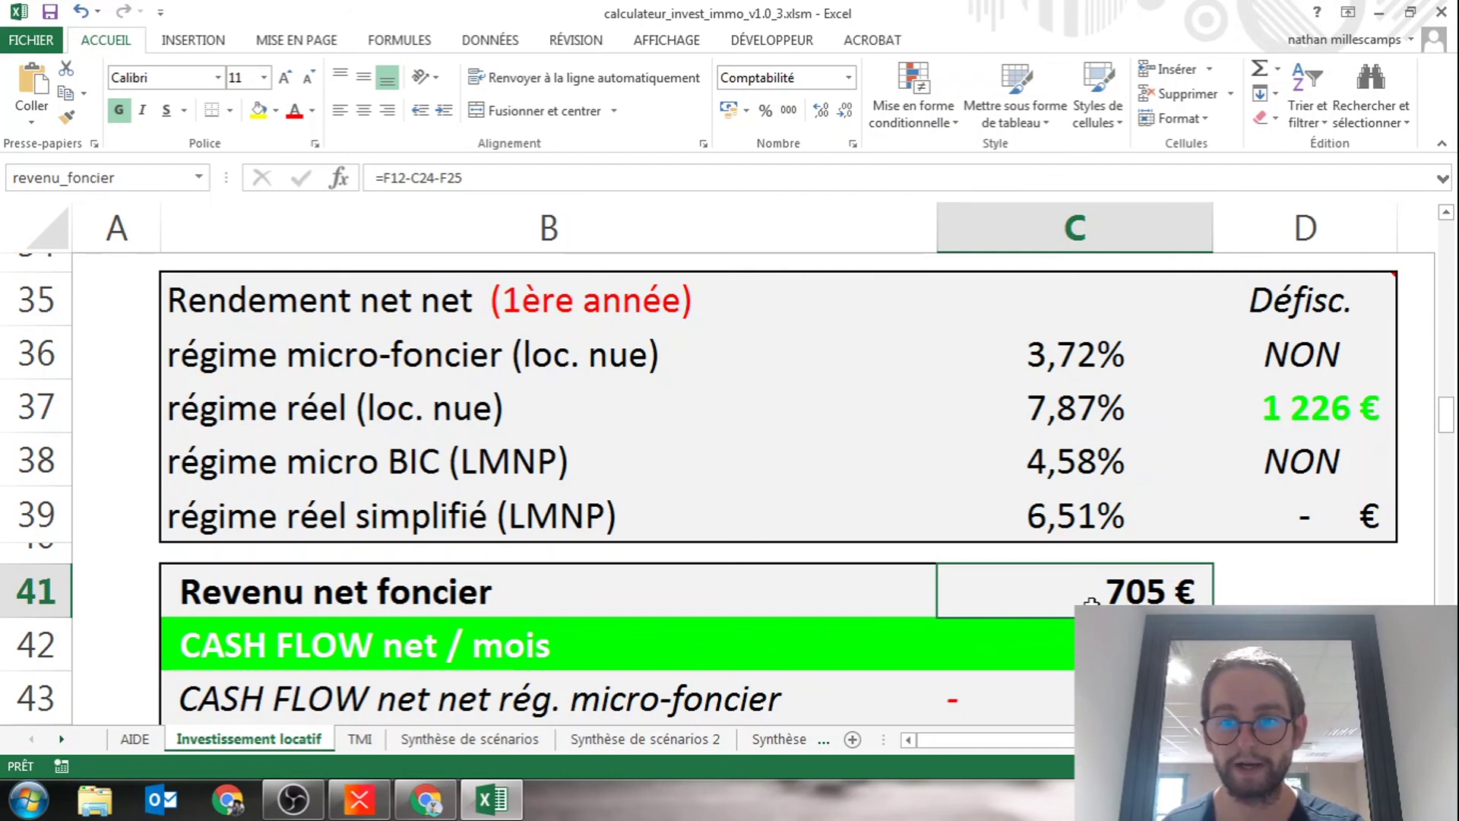
scroll(1086, 604, up, 3)
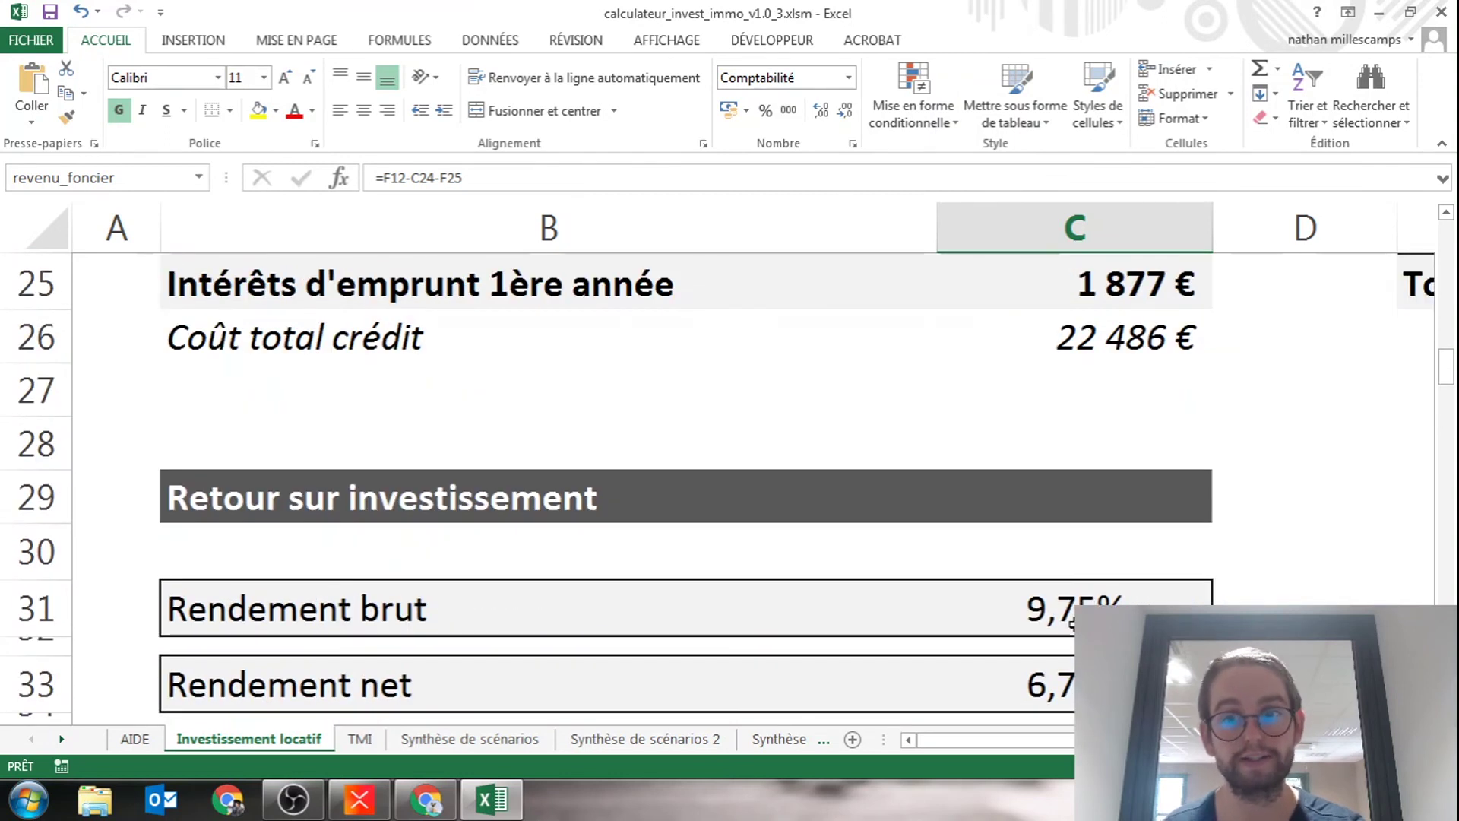
- Review the gross, net and net-net yields, the loan repayment figures and the deductible charges
scroll(1072, 628, up, 3)
scroll(1099, 592, up, 2)
scroll(1100, 585, down, 4)
scroll(1100, 584, down, 3)
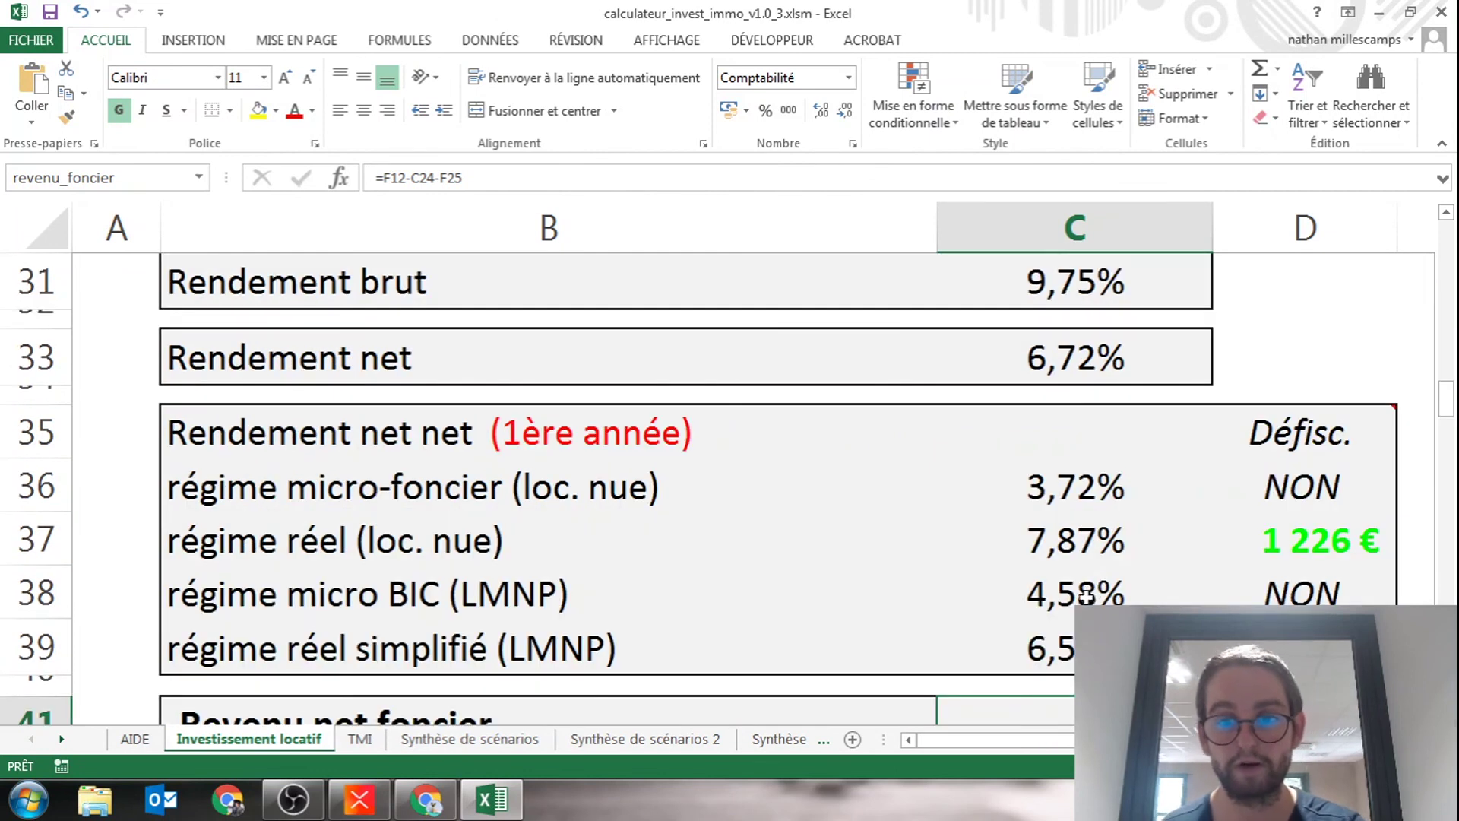
scroll(1090, 501, up, 5)
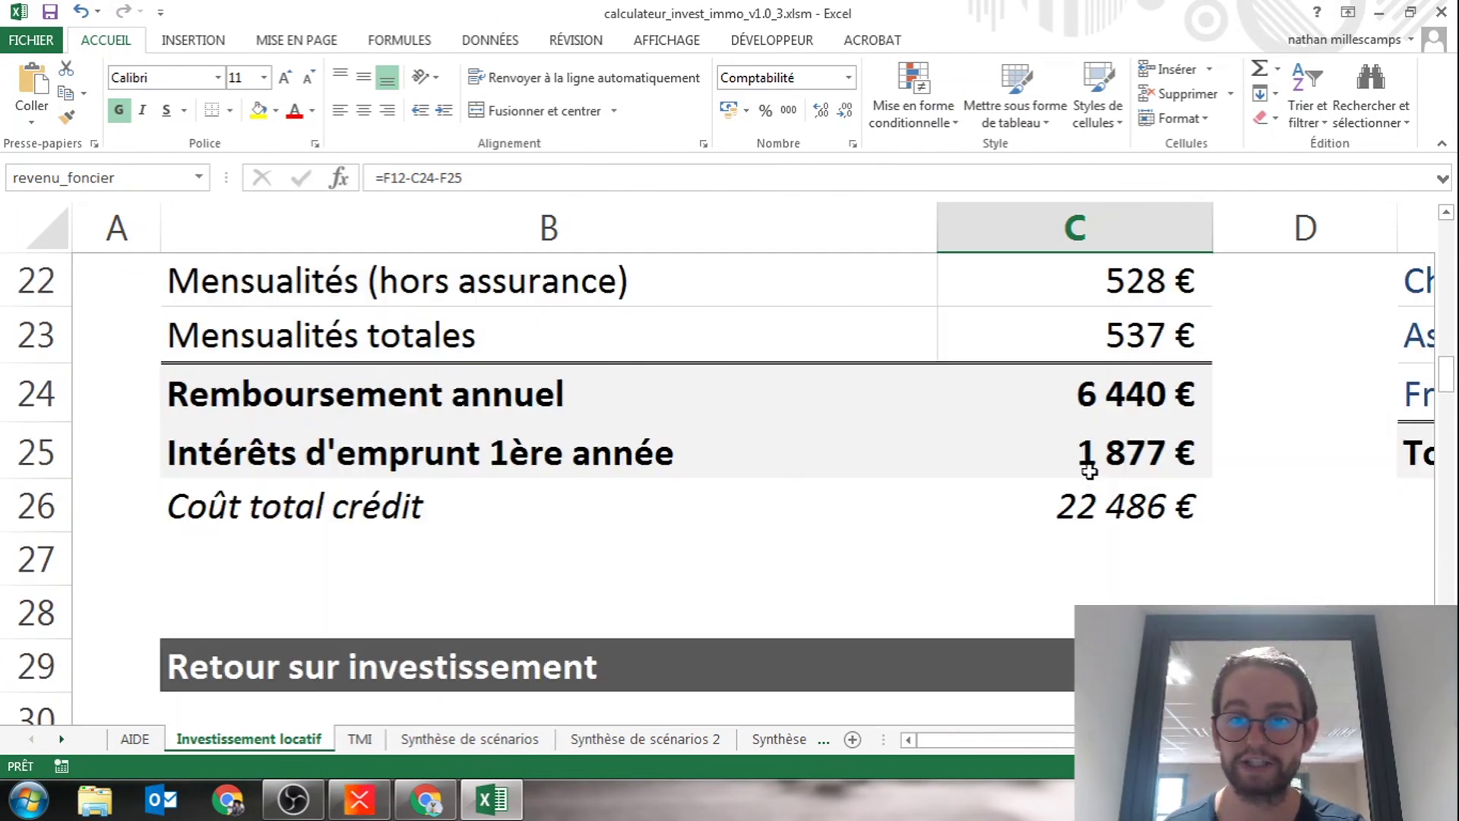
click(997, 747)
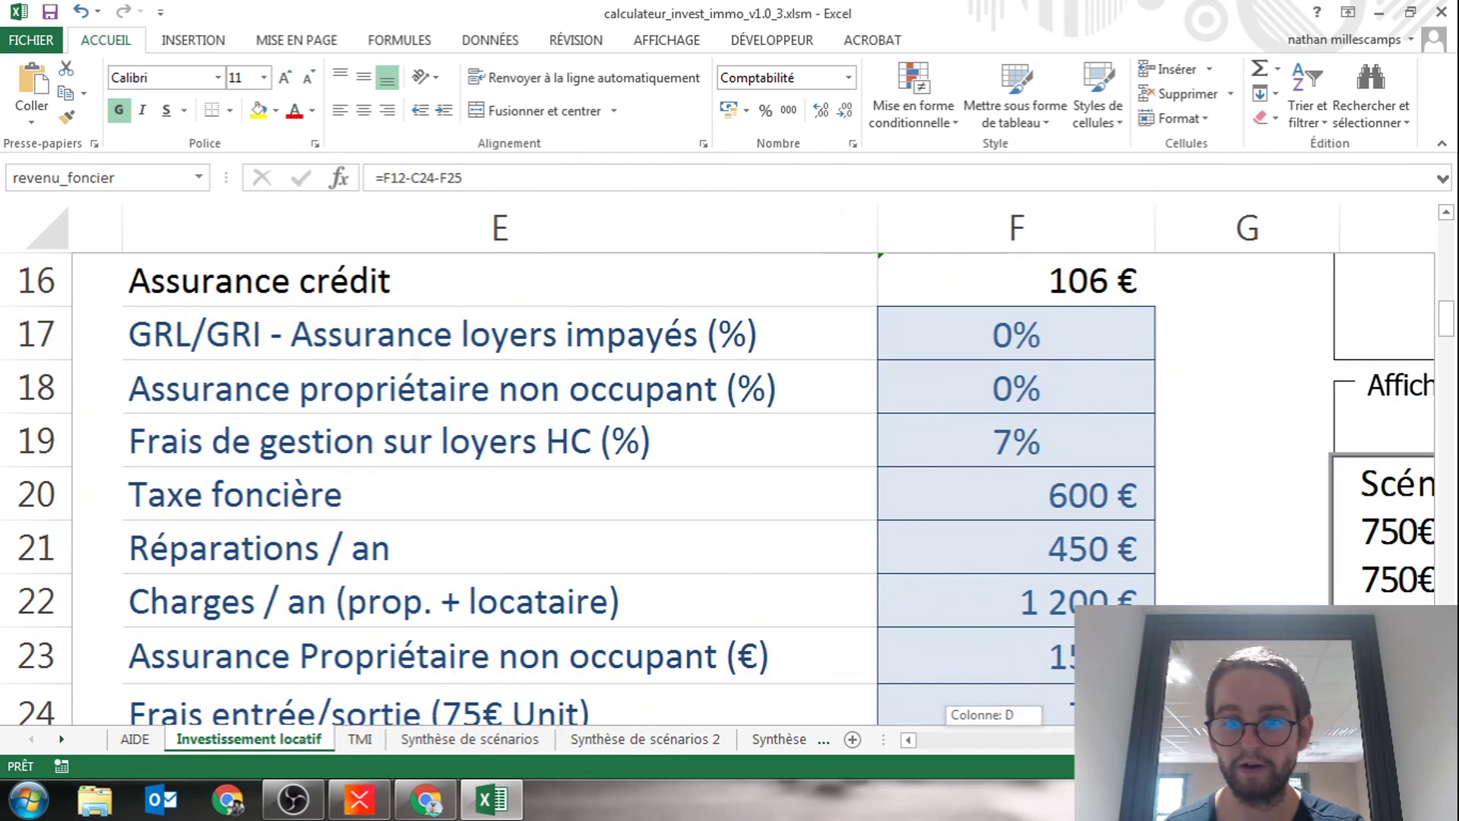
click(525, 503)
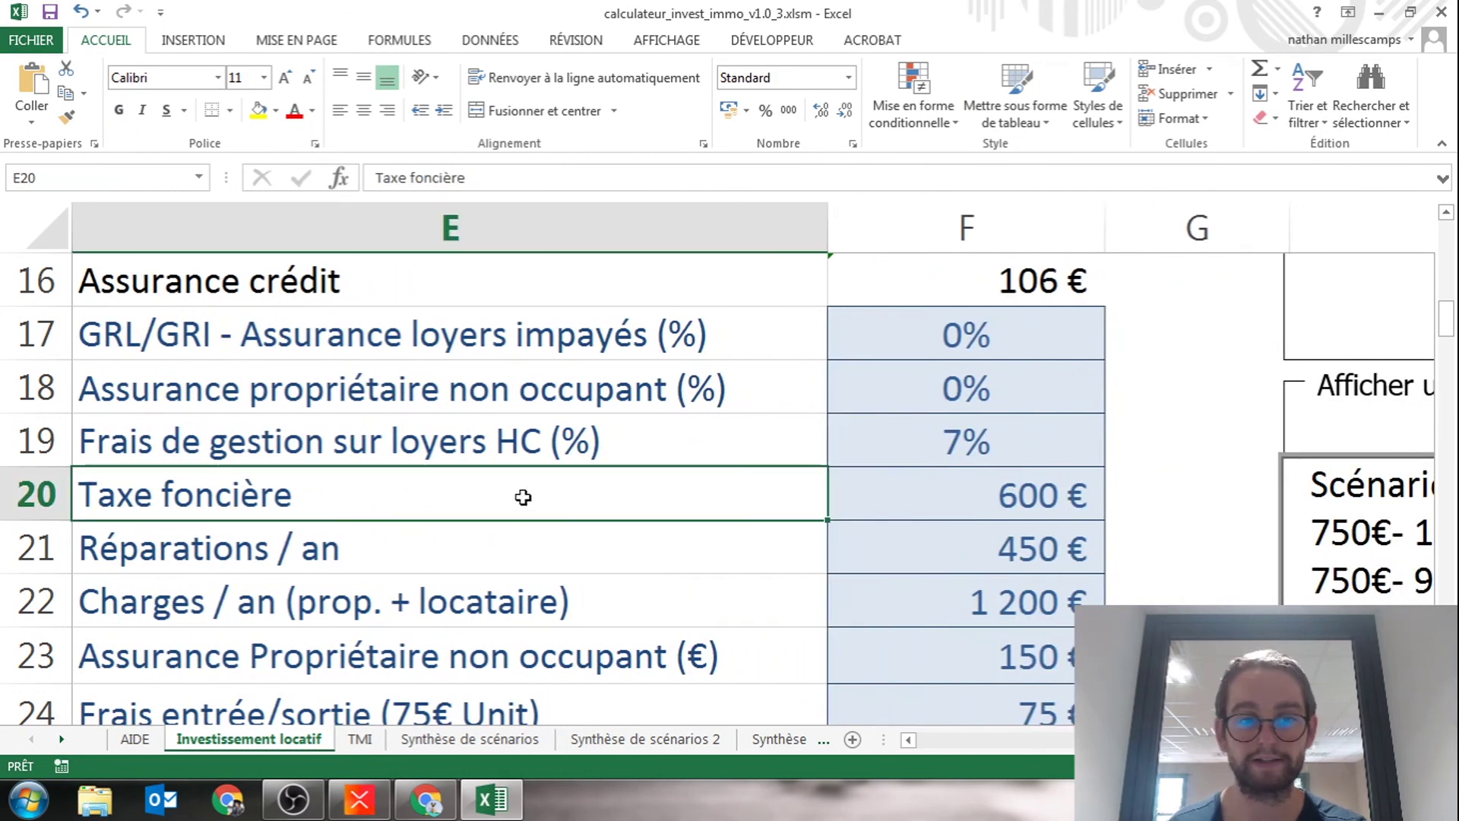
click(509, 663)
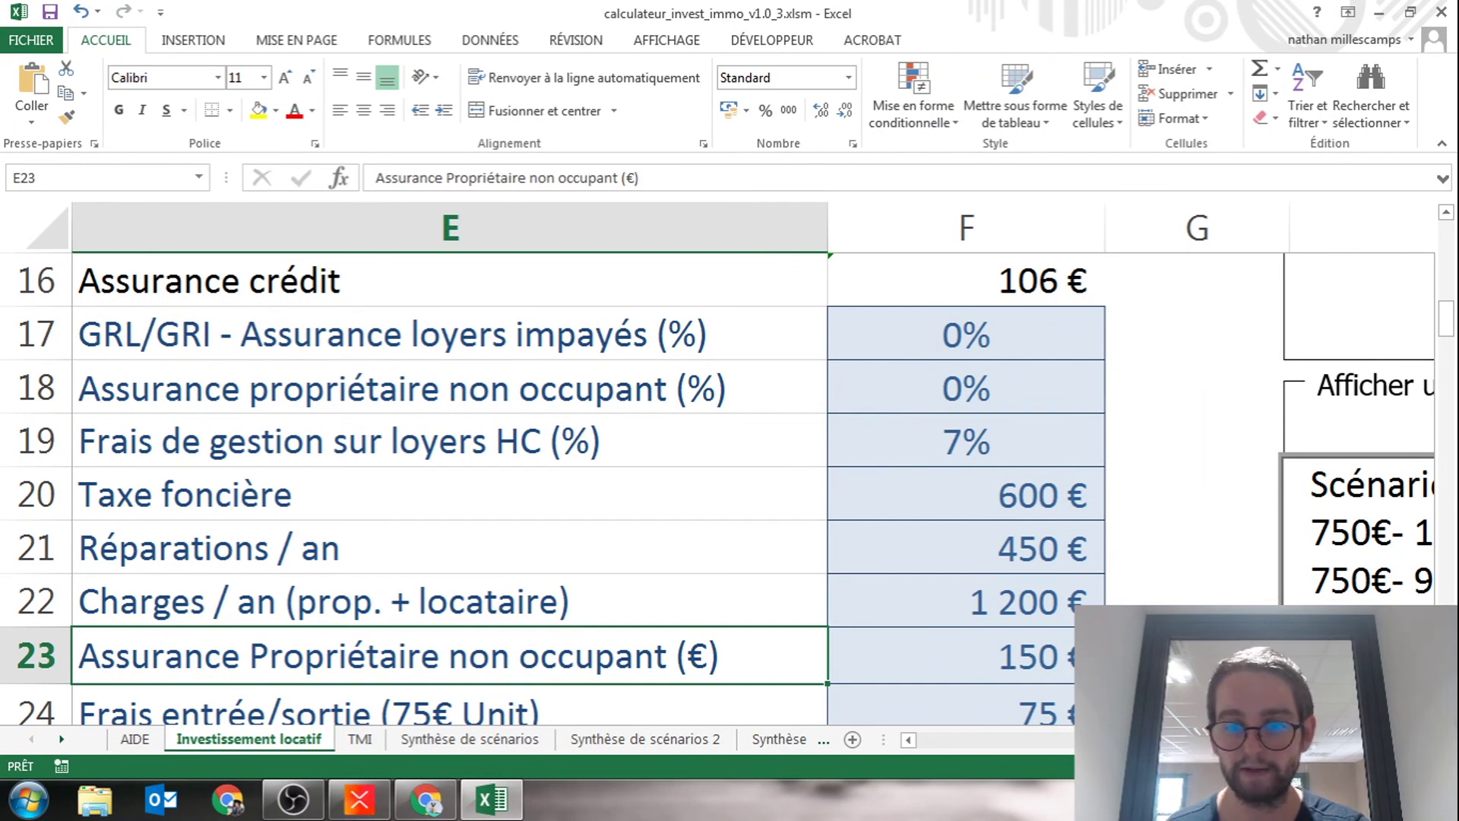
- Delete the saved scenarios 750€- 110000€, 750€- 90000€, 750€- 80000€ and 900€- 104000€, keeping only Scénario default
scroll(490, 552, right, 3)
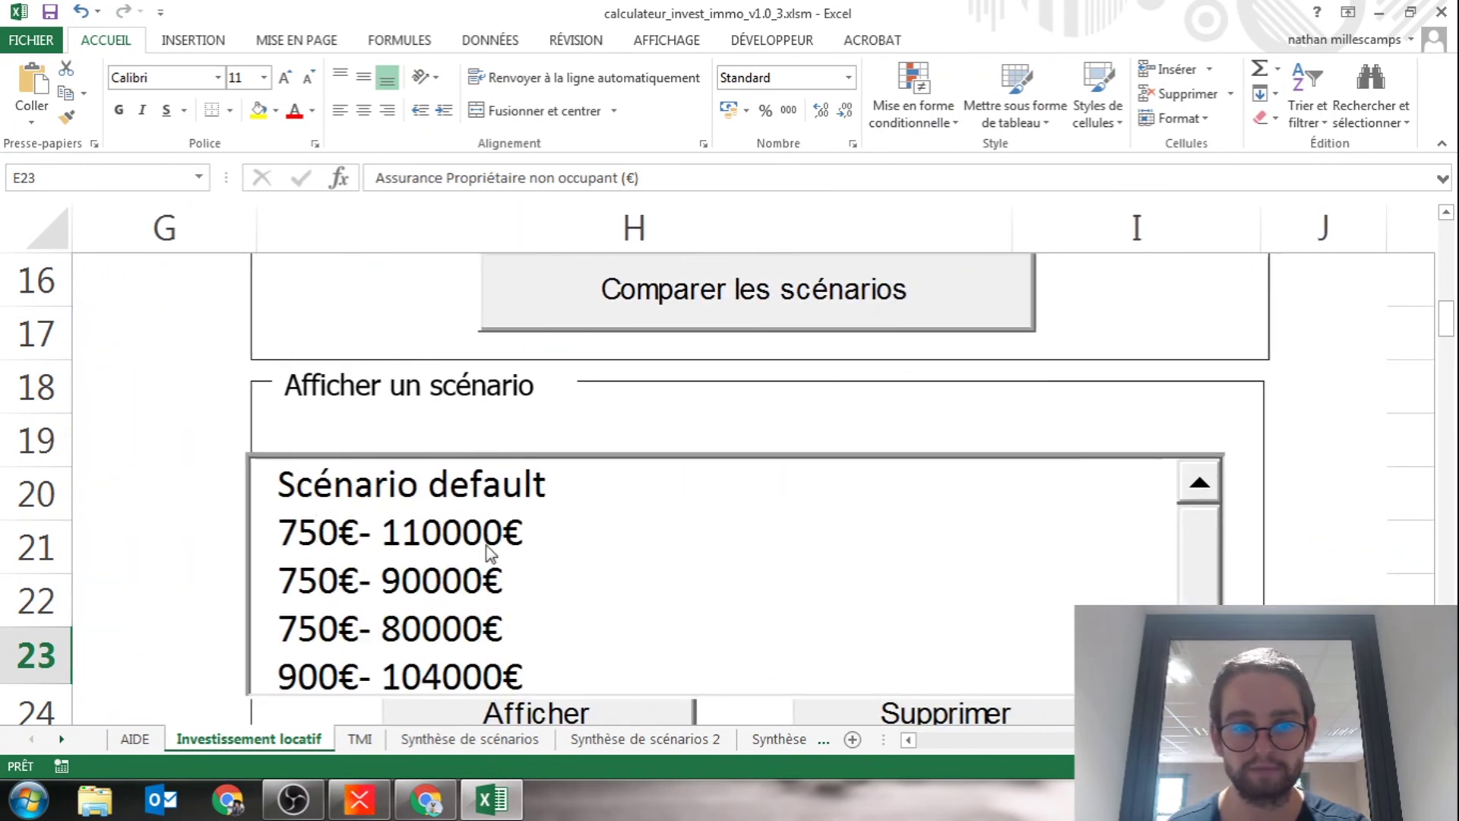
click(487, 545)
click(964, 711)
click(378, 530)
click(988, 724)
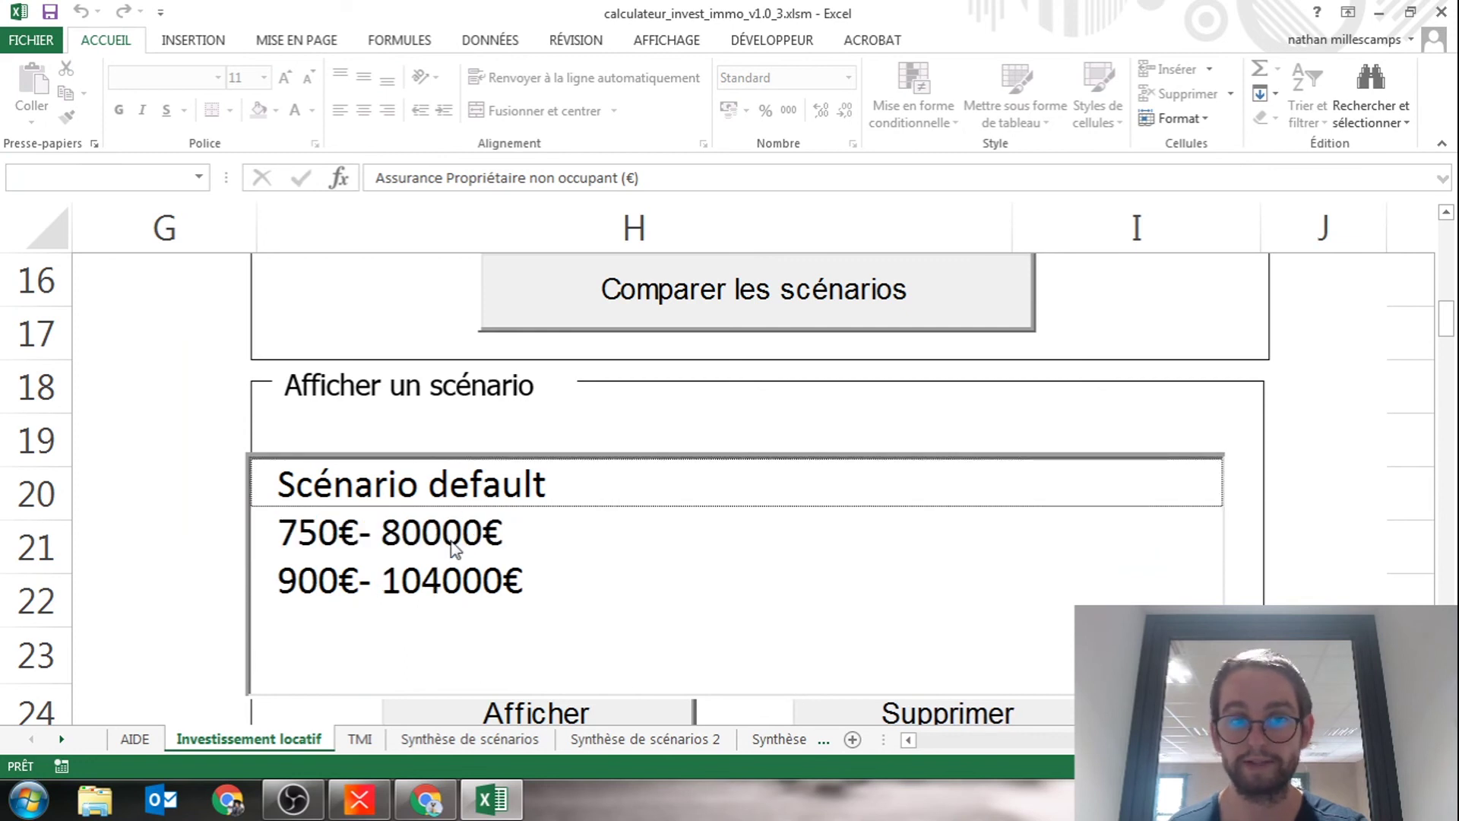
click(453, 547)
click(942, 710)
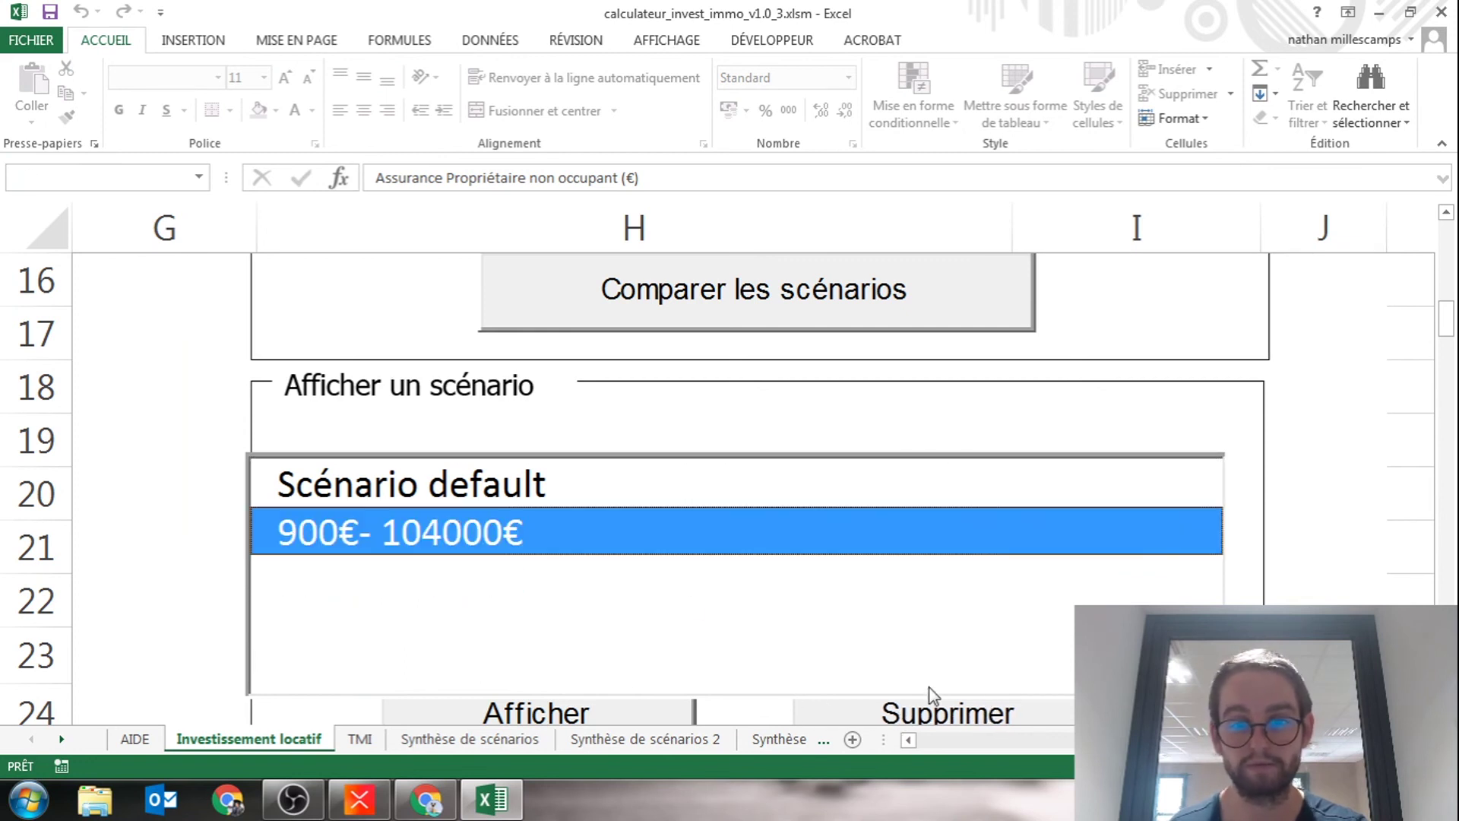
click(940, 711)
click(1363, 465)
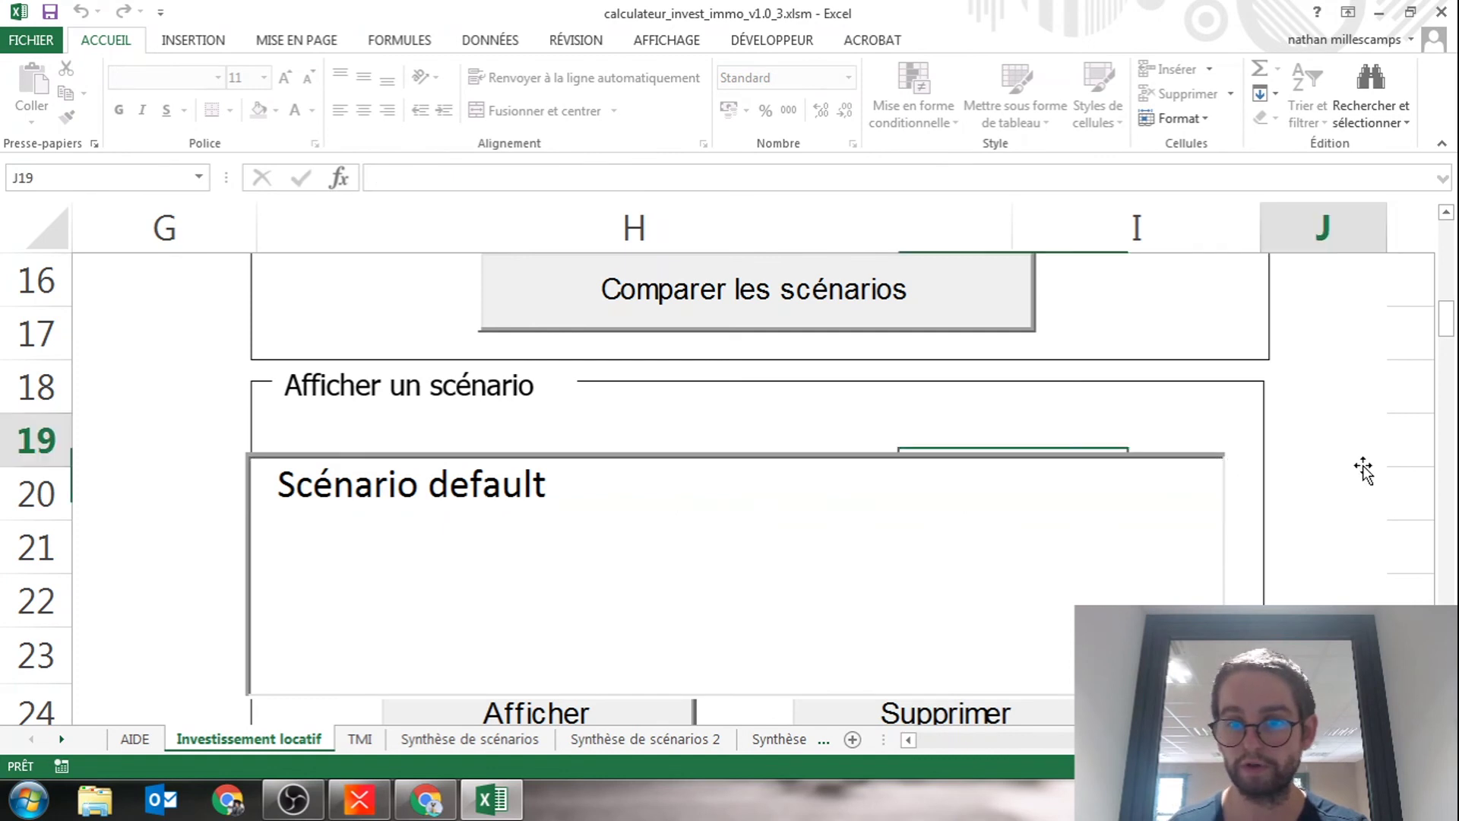
- Save the current inputs as a scenario named "900- 78000€", keeping the suggested comment
scroll(1003, 430, up, 2)
click(856, 413)
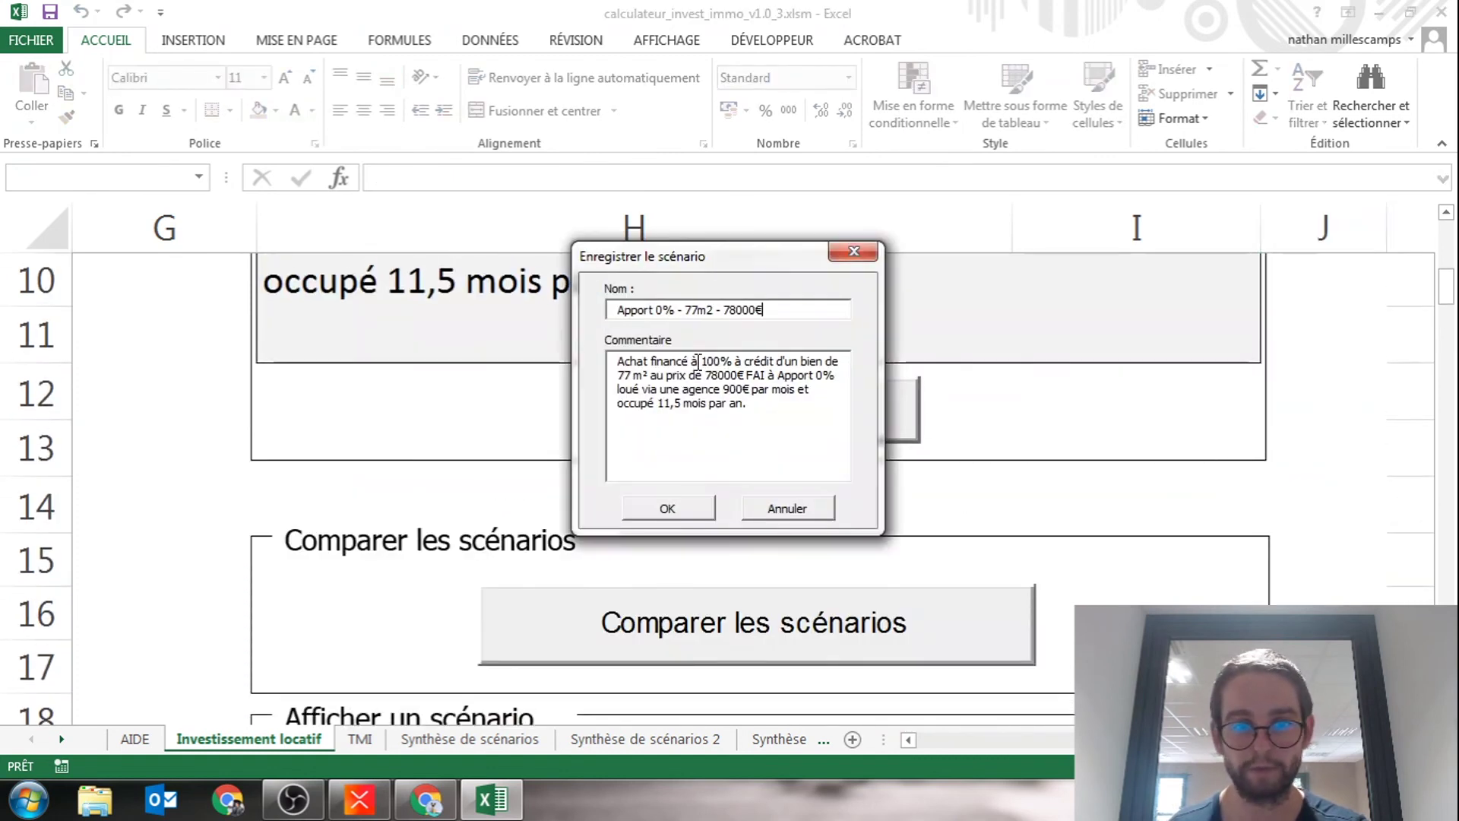
click(715, 310)
key(BackSpace)
text(2)
drag(715, 310, 594, 312)
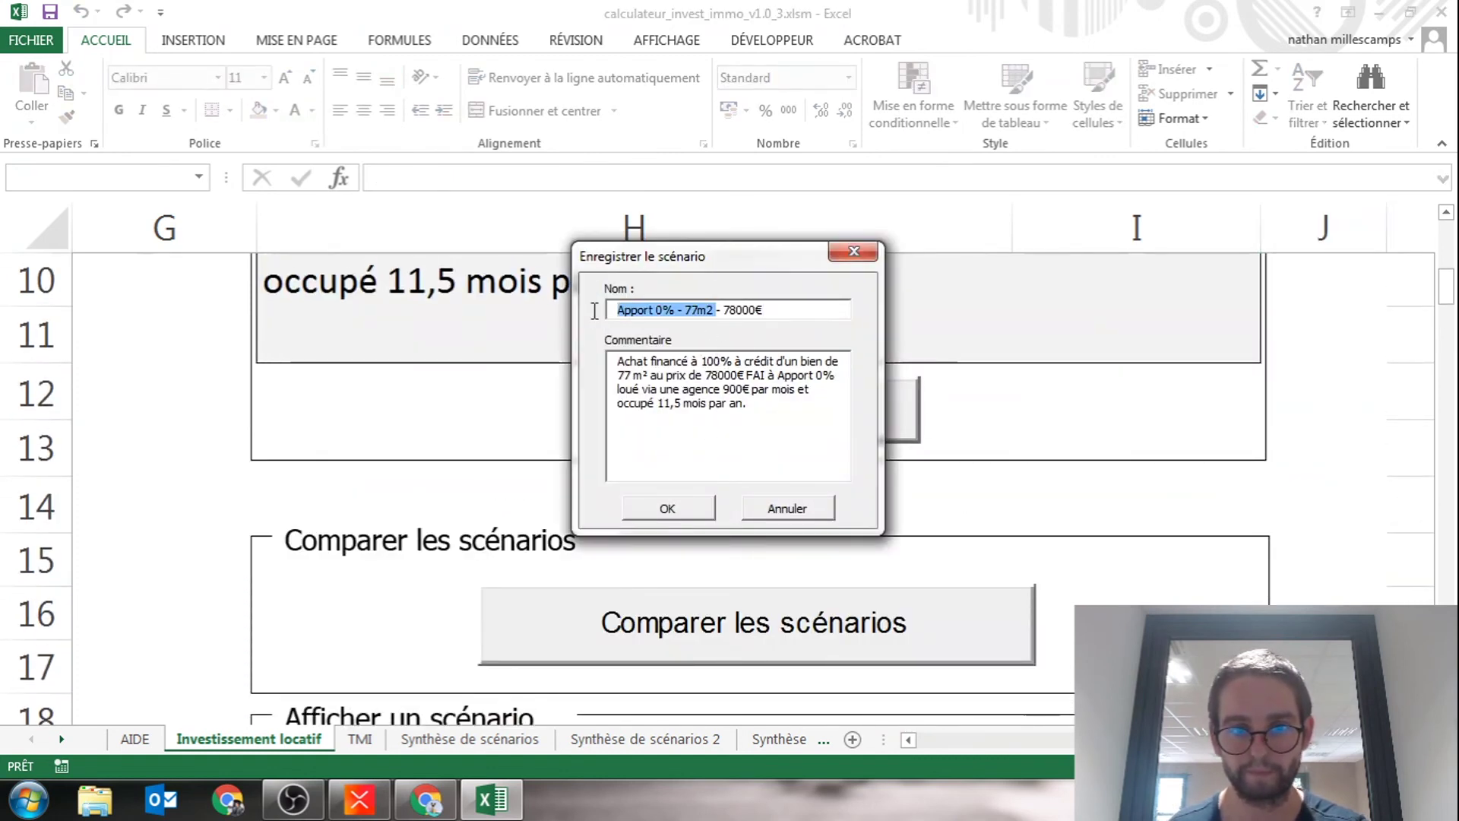
text(900)
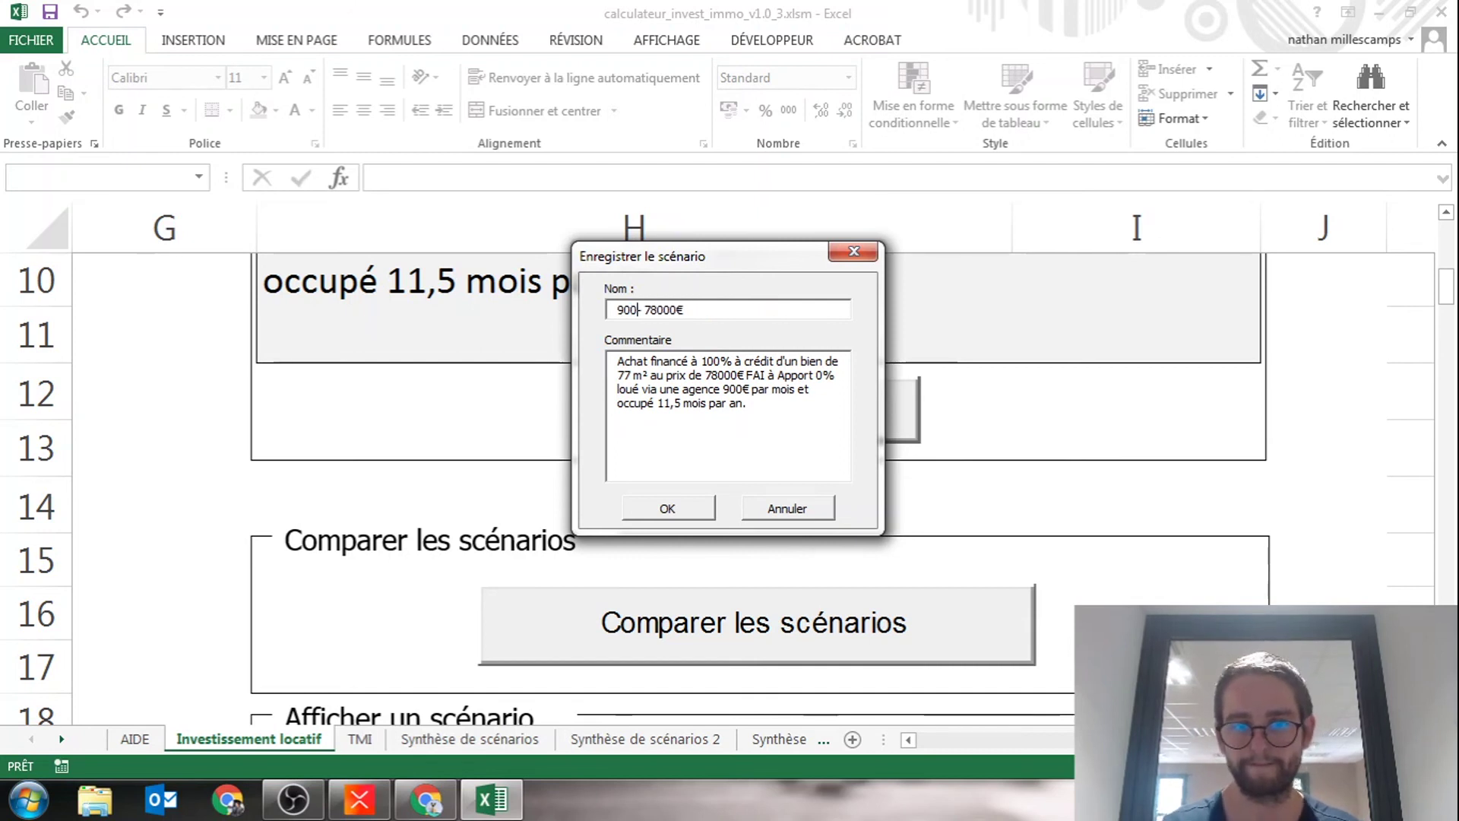
click(667, 508)
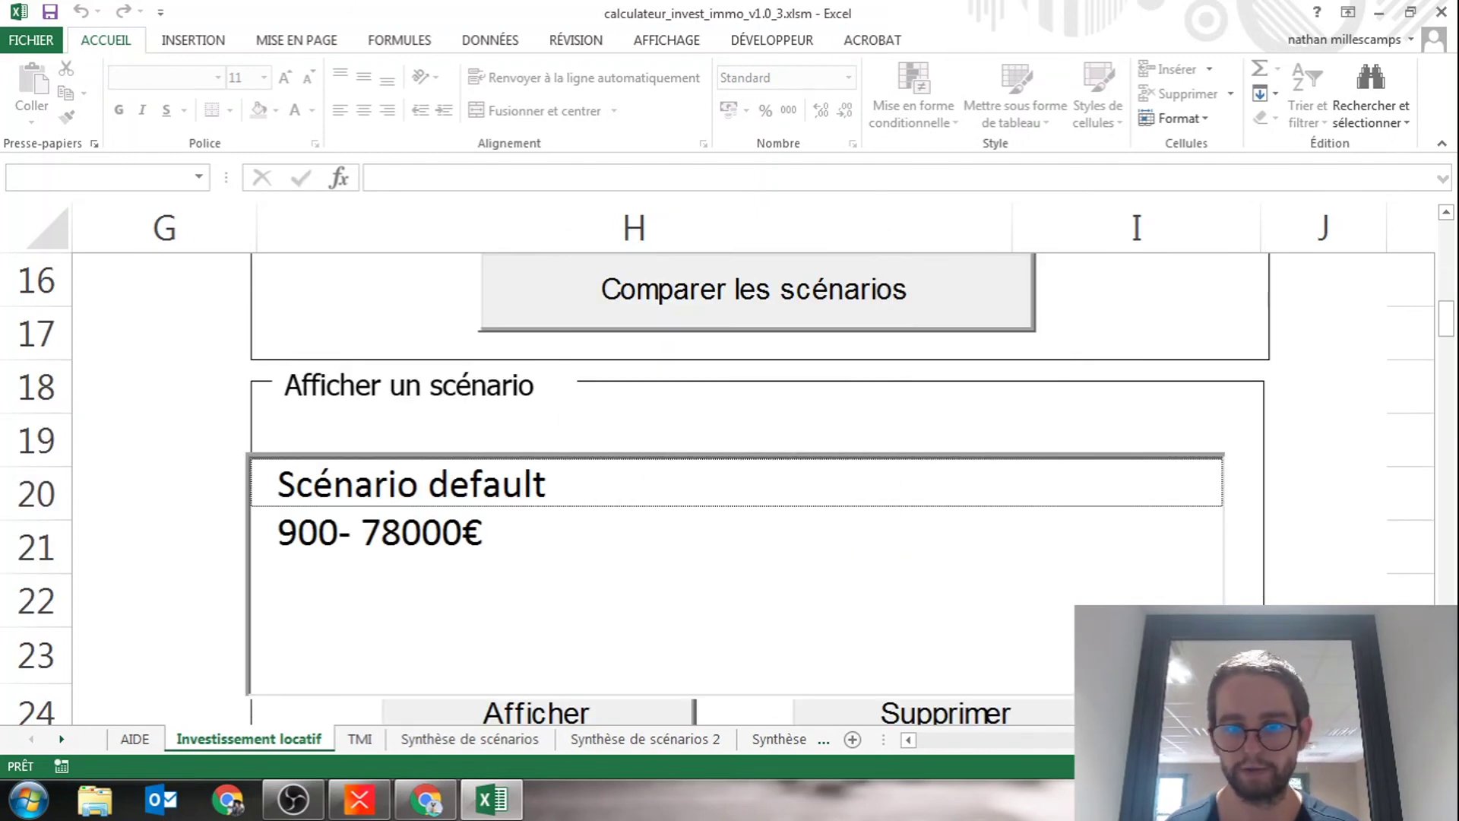
- Set the monthly rent including charges (Loyer mensuel charges comprises) to 960 €
scroll(803, 513, left, 4)
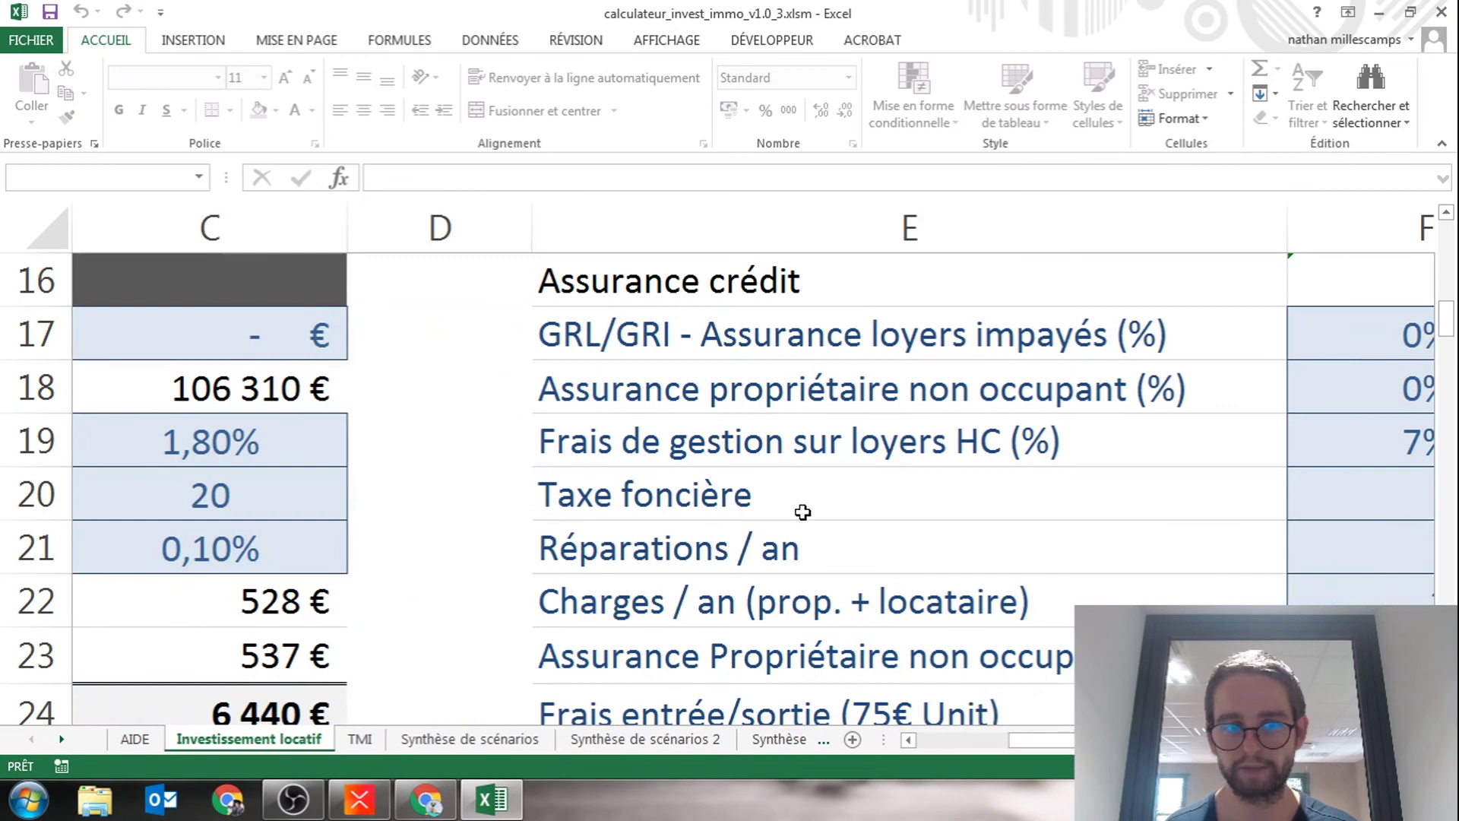
click(805, 513)
scroll(901, 570, up, 3)
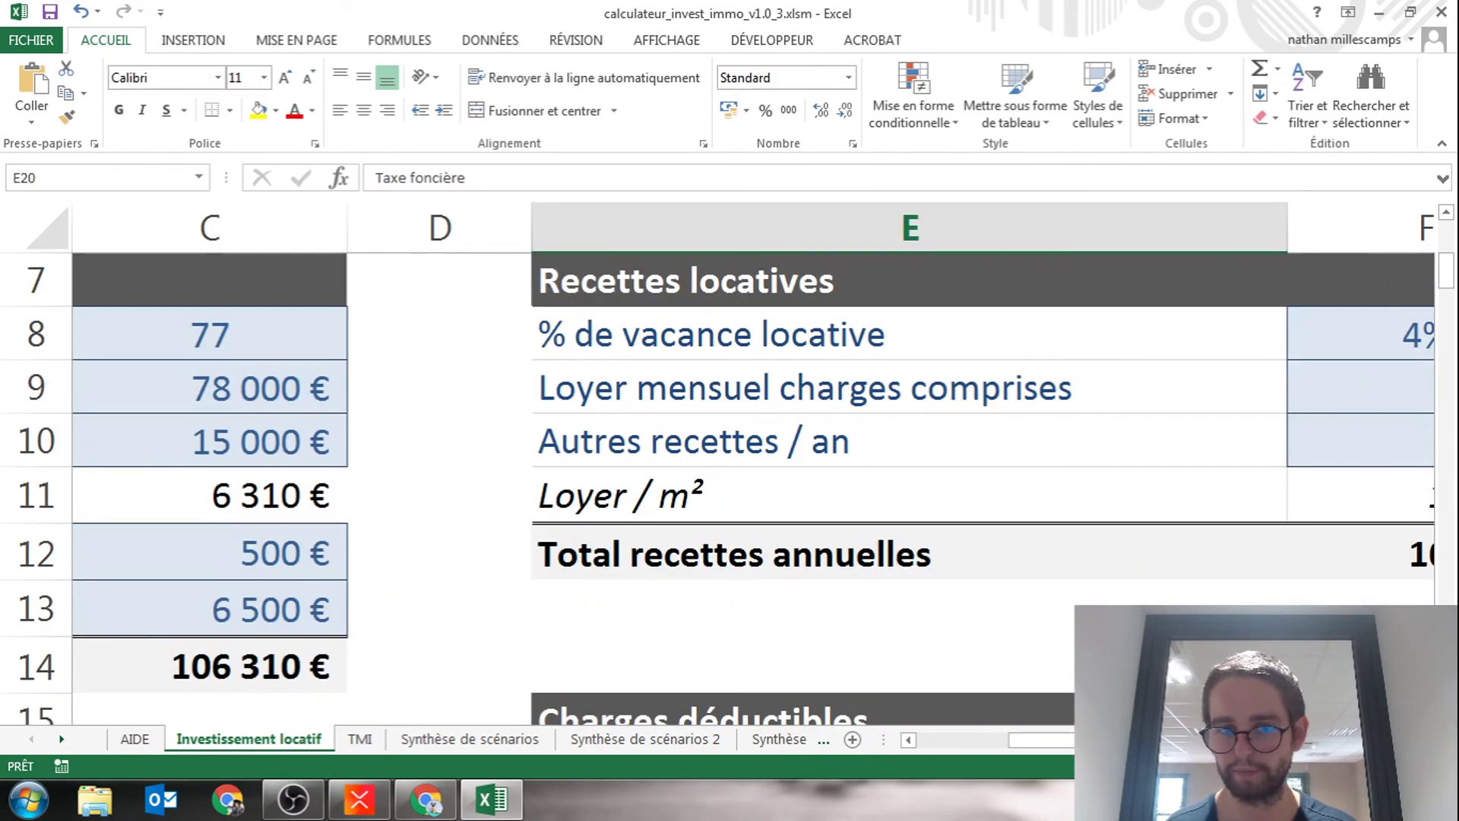
scroll(1140, 374, right, 2)
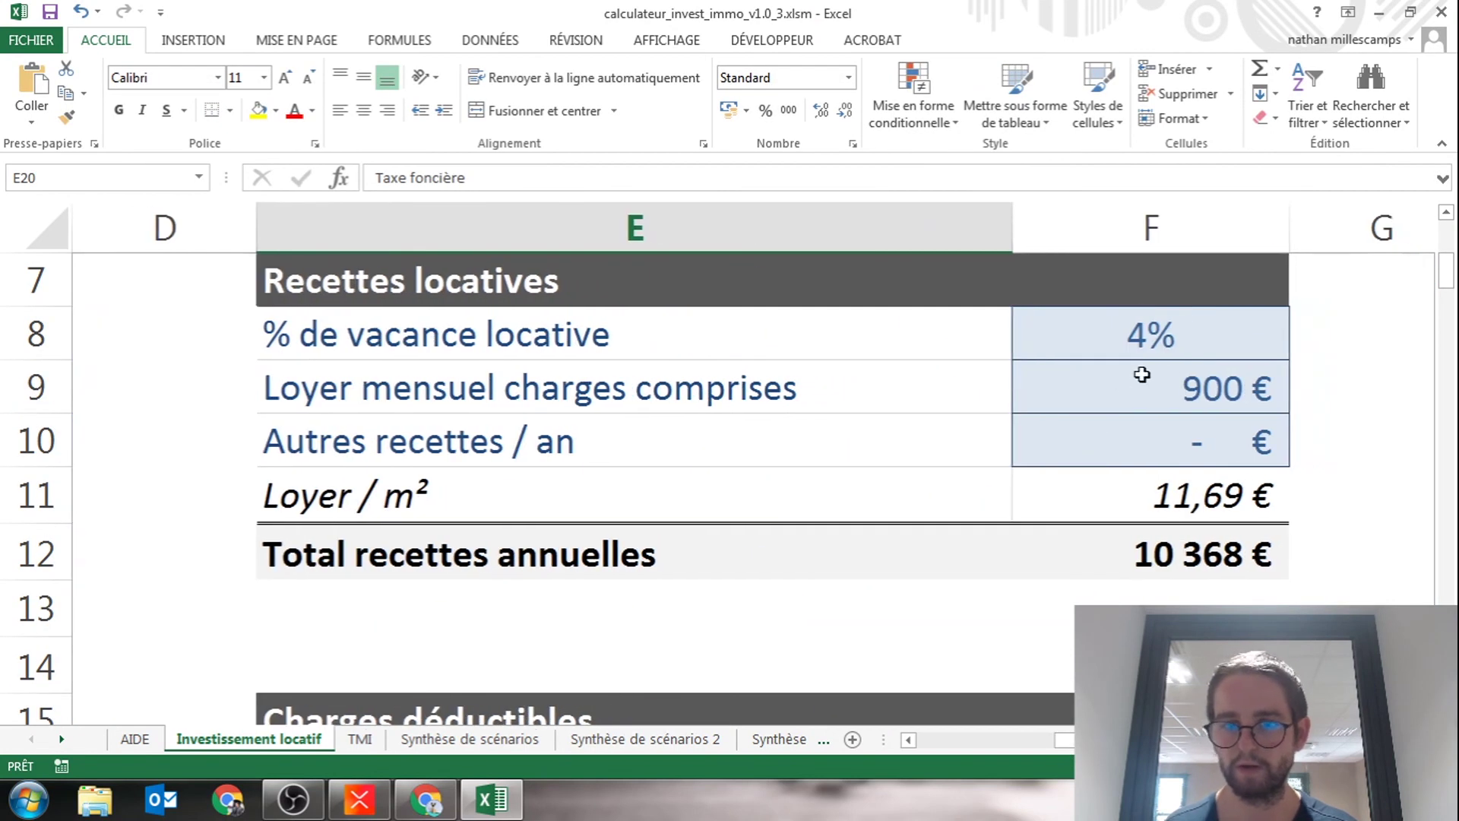
click(1218, 387)
double_click(1218, 387)
click(1158, 388)
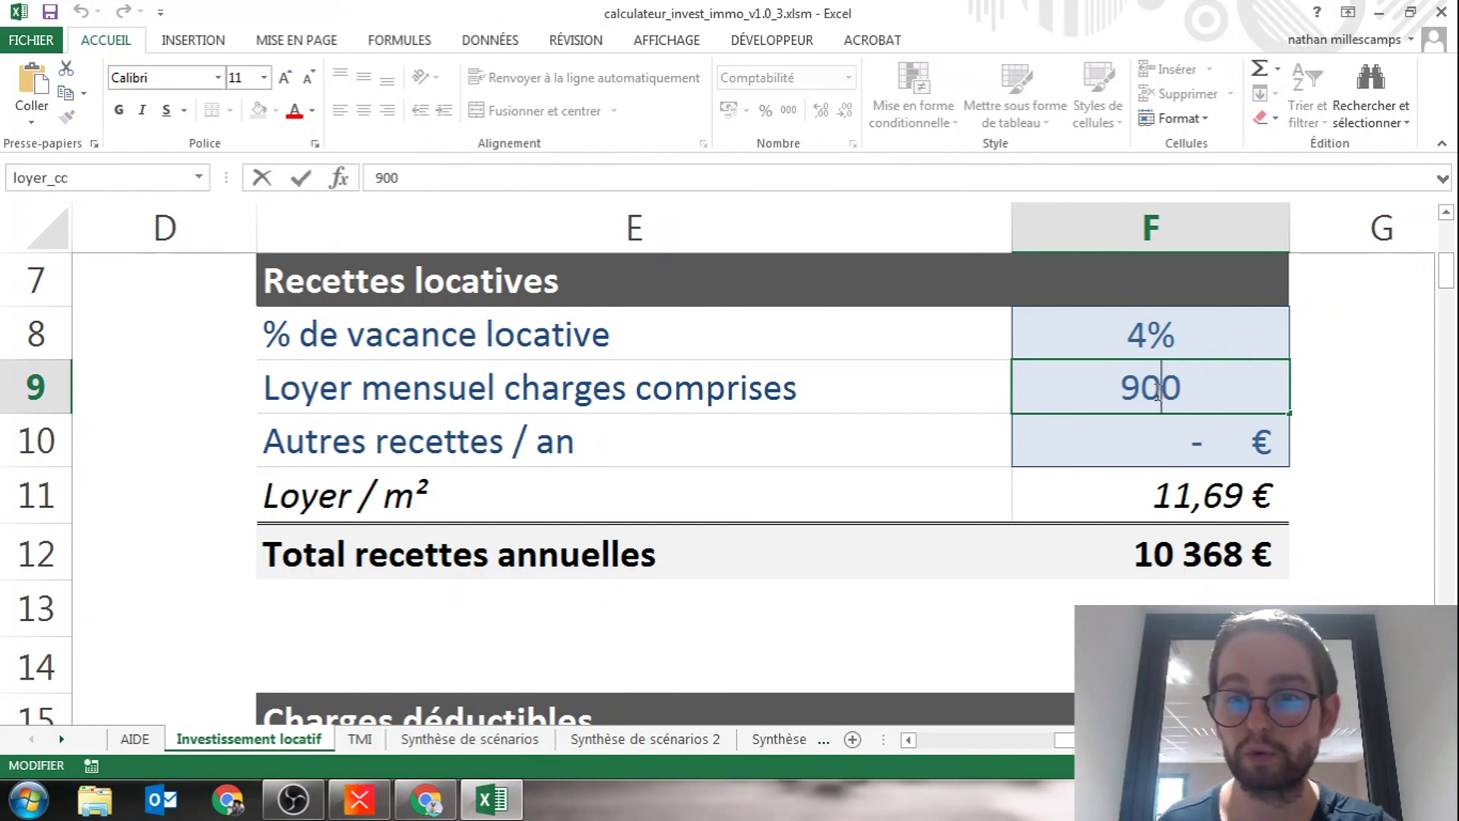
key(BackSpace)
text(6)
click(941, 366)
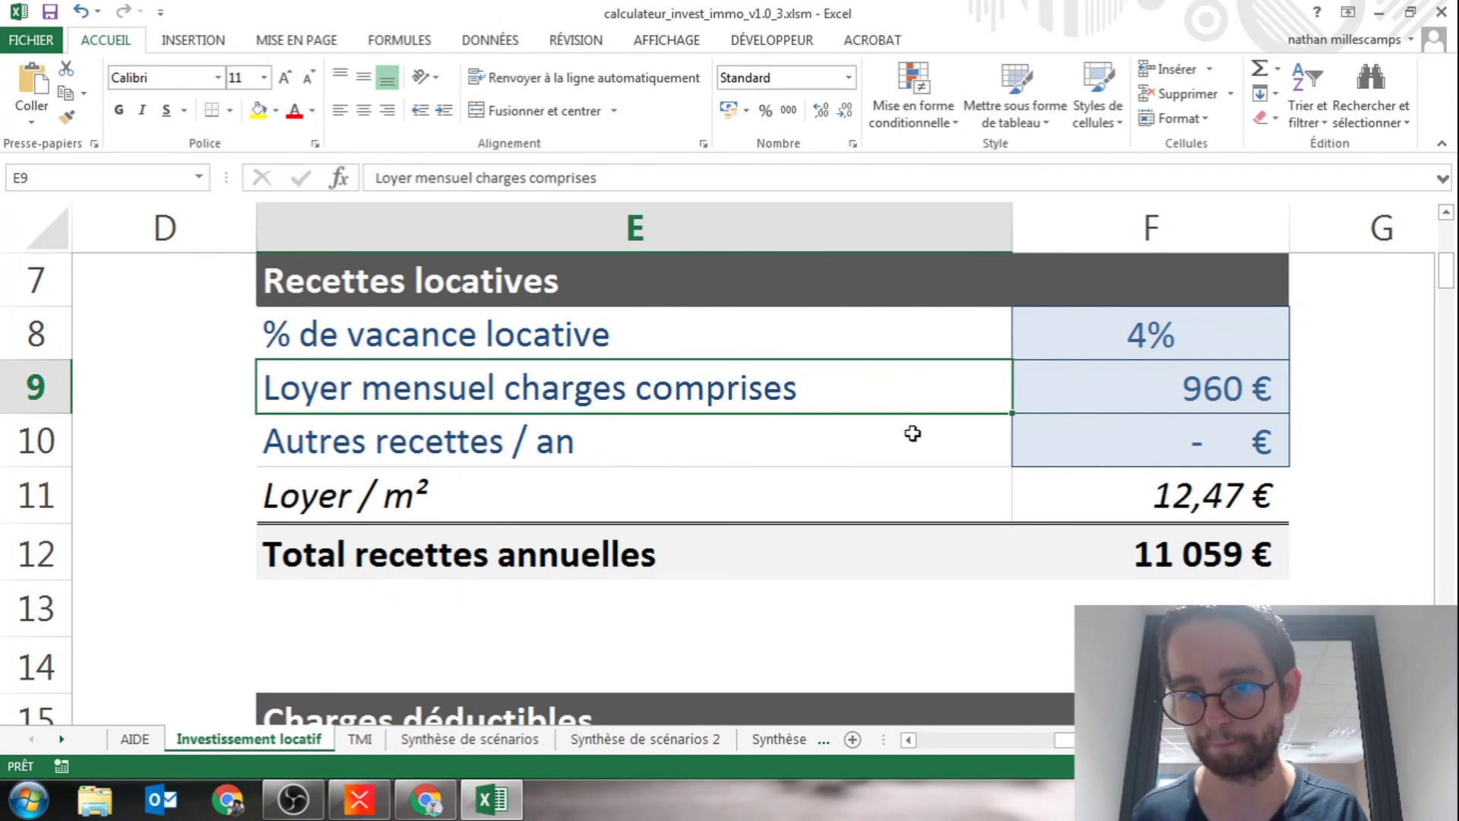
- Examine how the new rent affects the gross and net yields, the four tax regimes and the monthly cash flow
scroll(753, 456, right, 3)
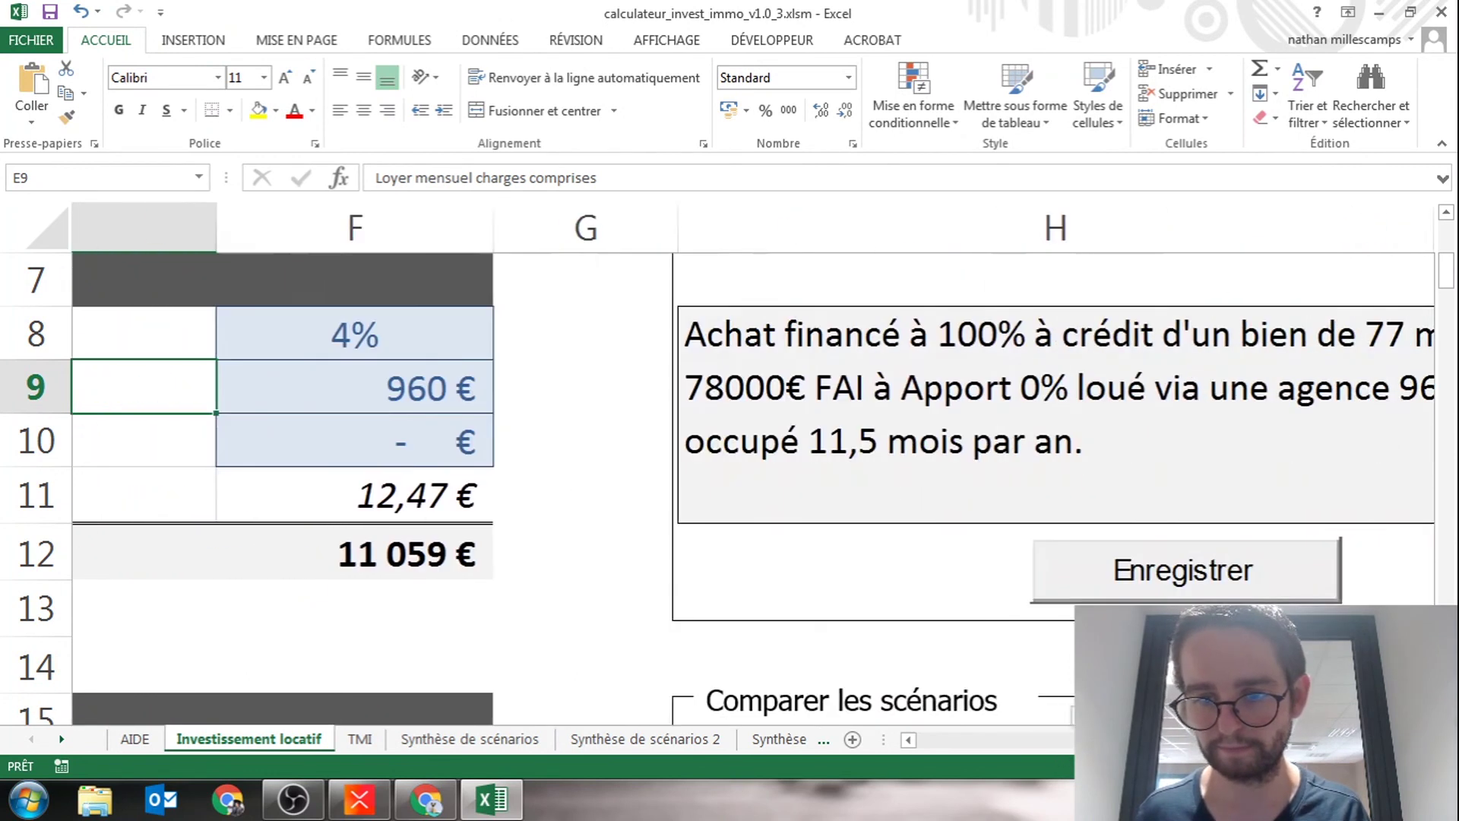
scroll(605, 550, down, 4)
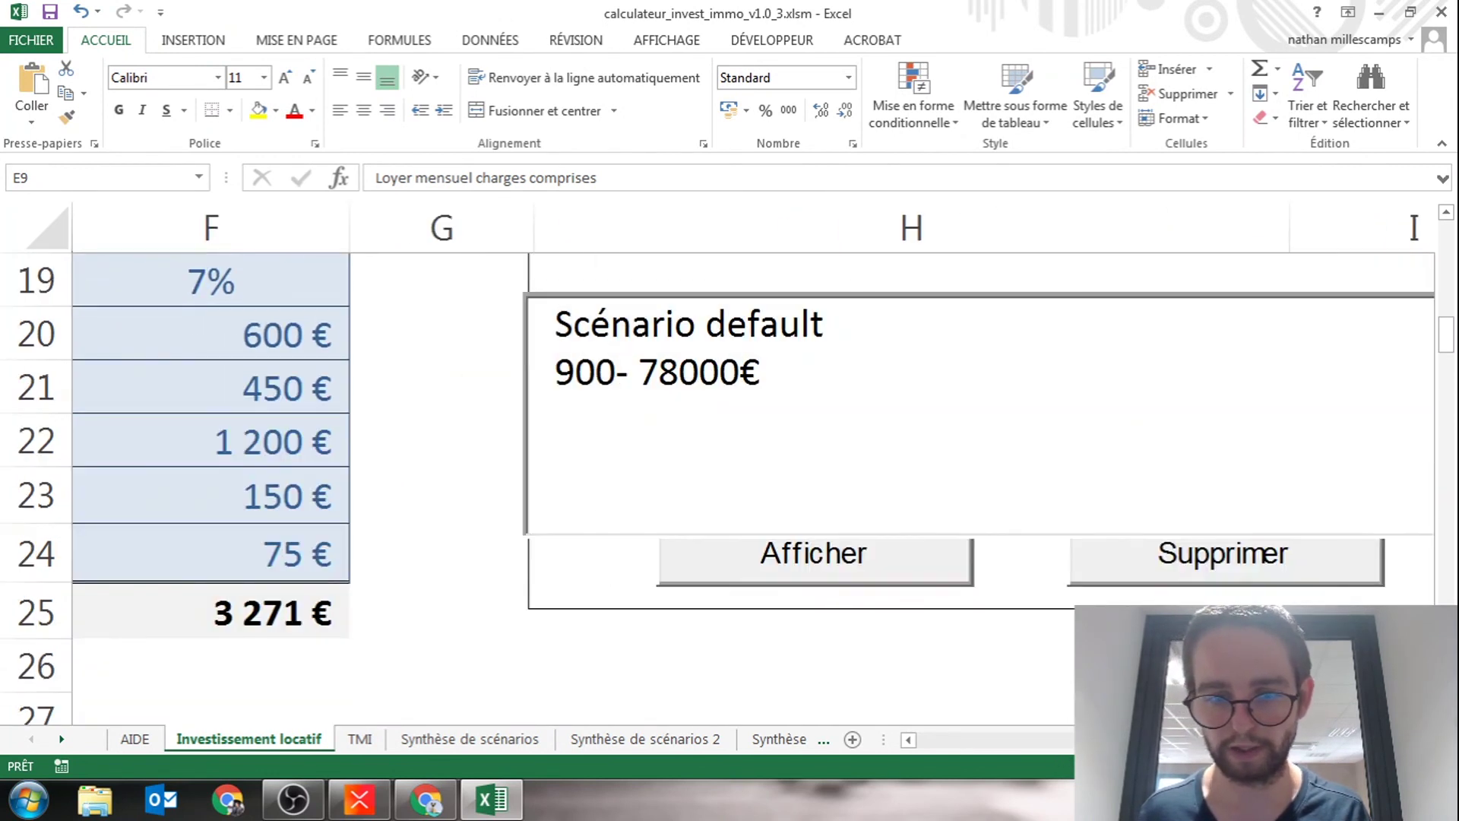
scroll(550, 576, left, 4)
scroll(550, 577, down, 5)
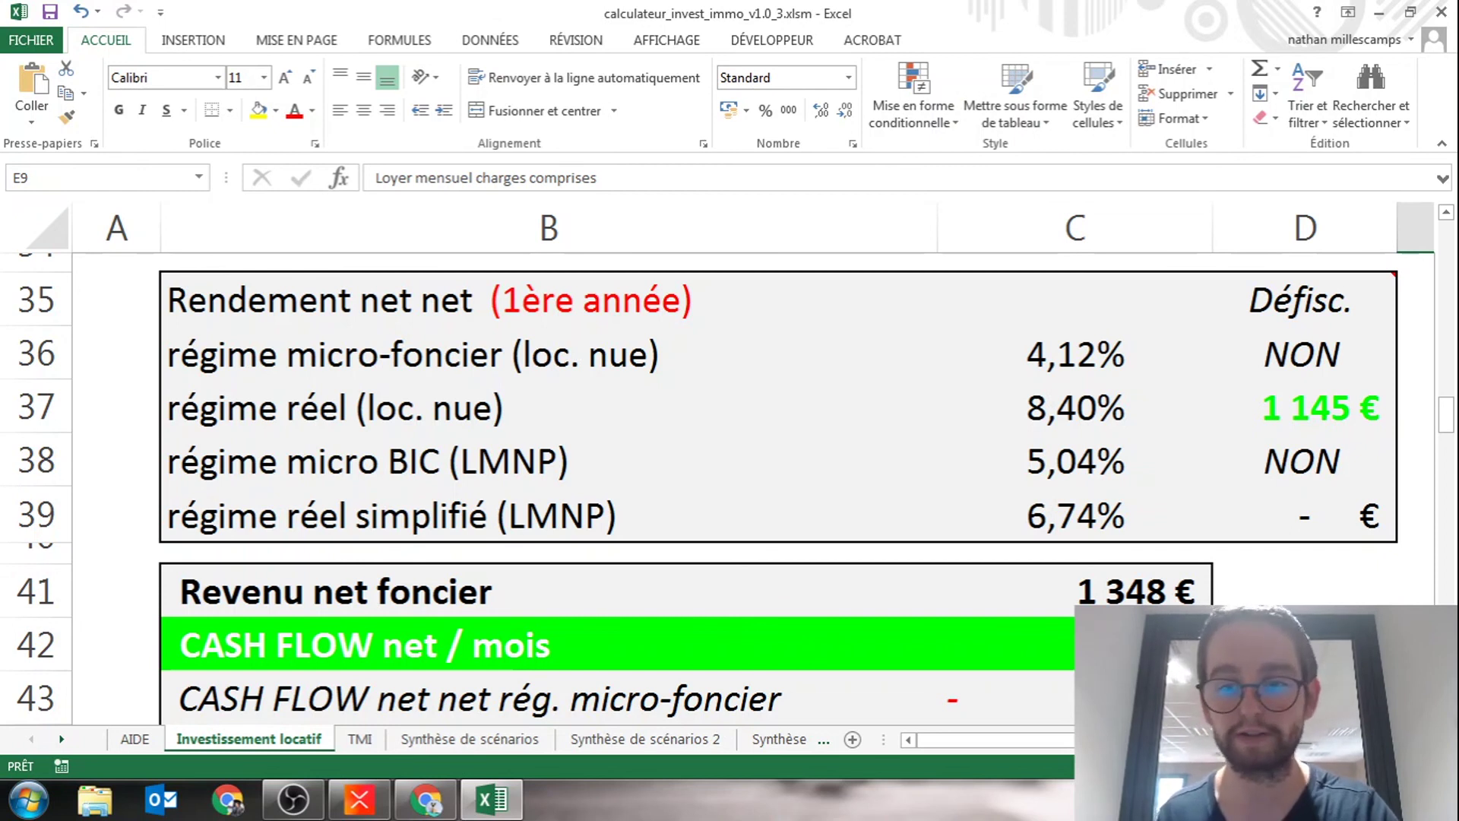
scroll(727, 488, up, 1)
scroll(727, 489, down, 3)
scroll(1160, 534, up, 8)
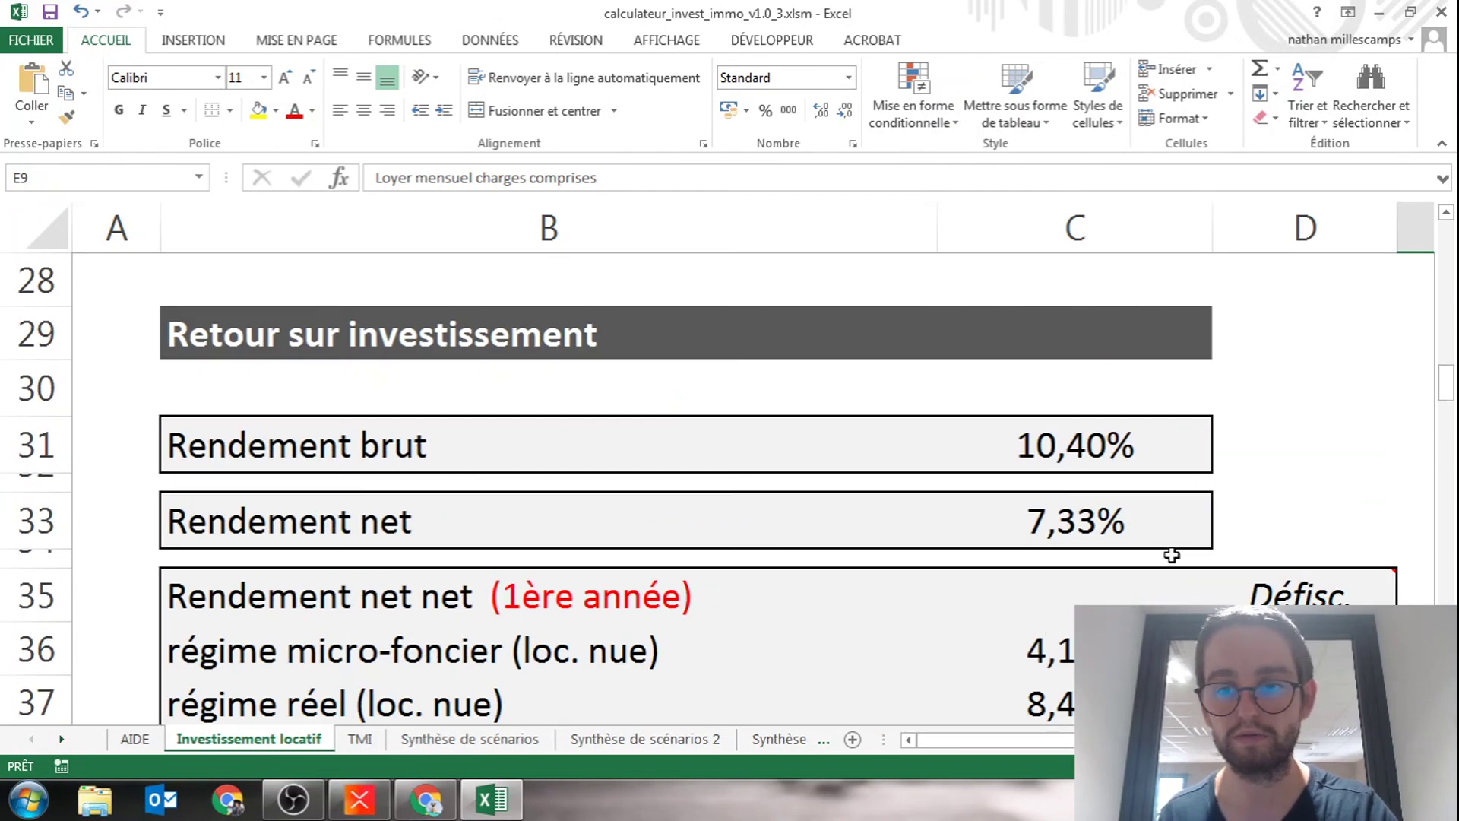
- Save the current inputs as a scenario named "960 - 78000€", keeping the suggested comment
scroll(1134, 547, right, 5)
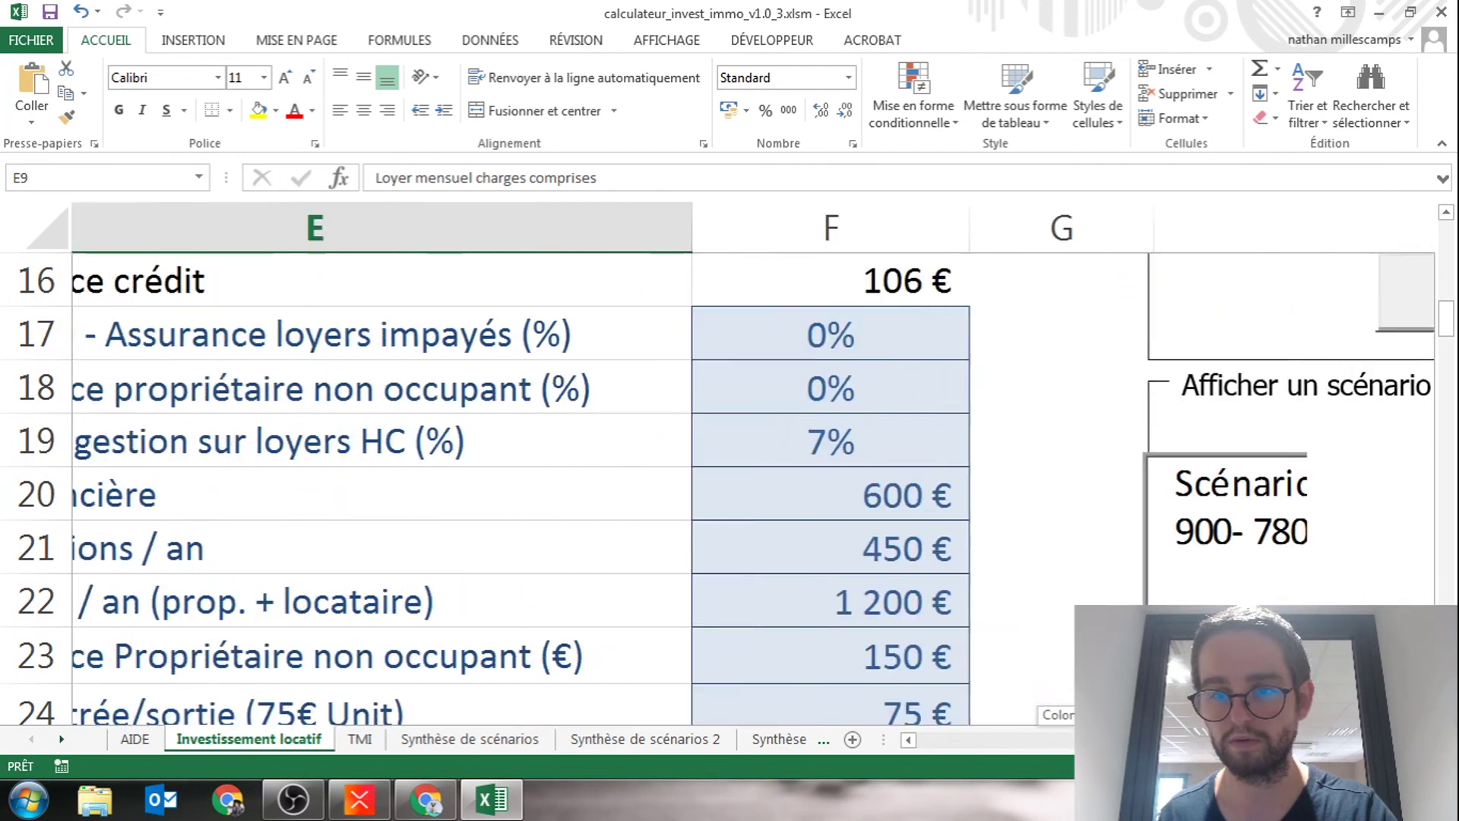
scroll(1134, 547, up, 2)
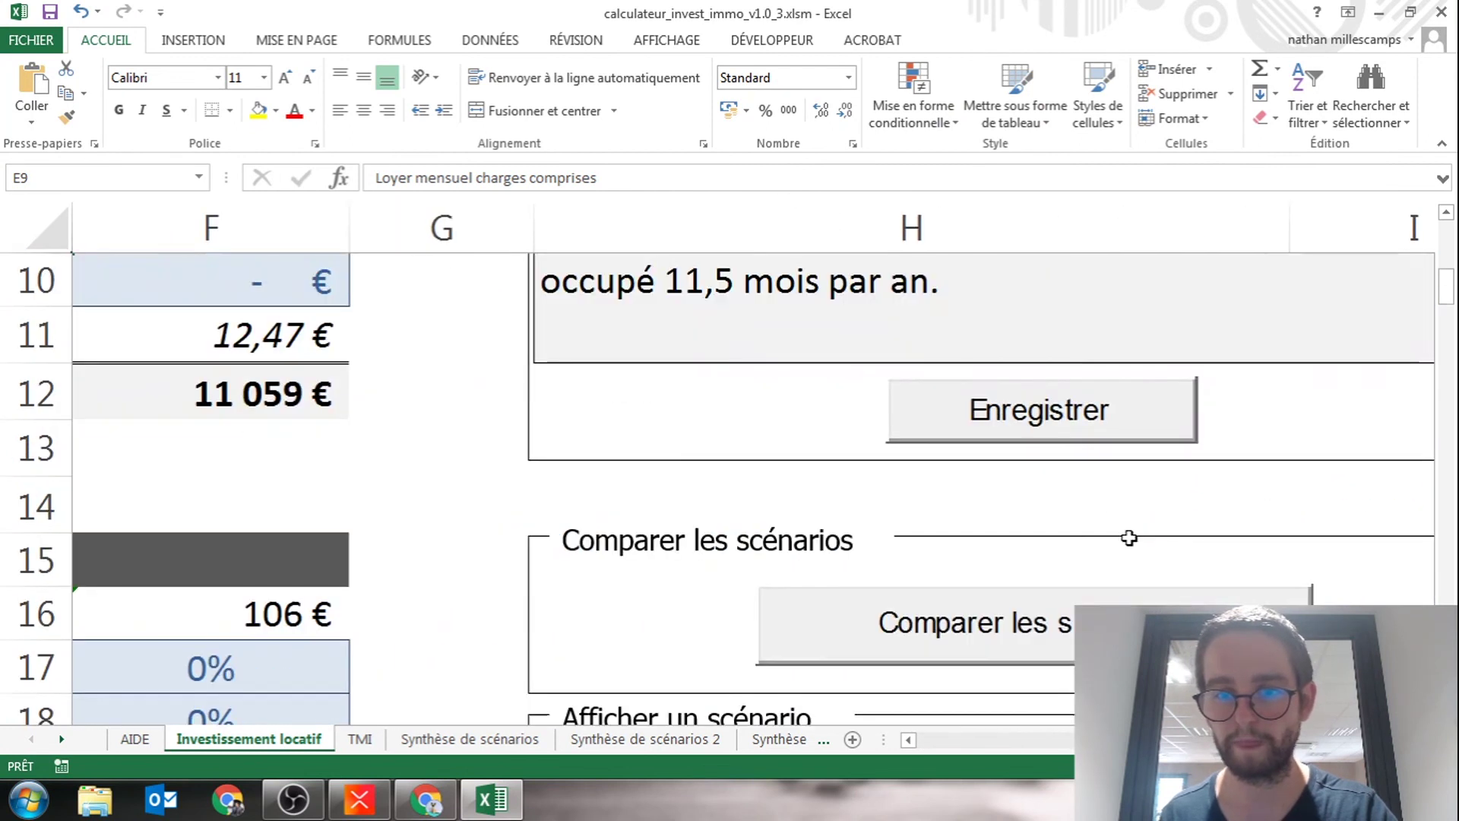
click(1088, 414)
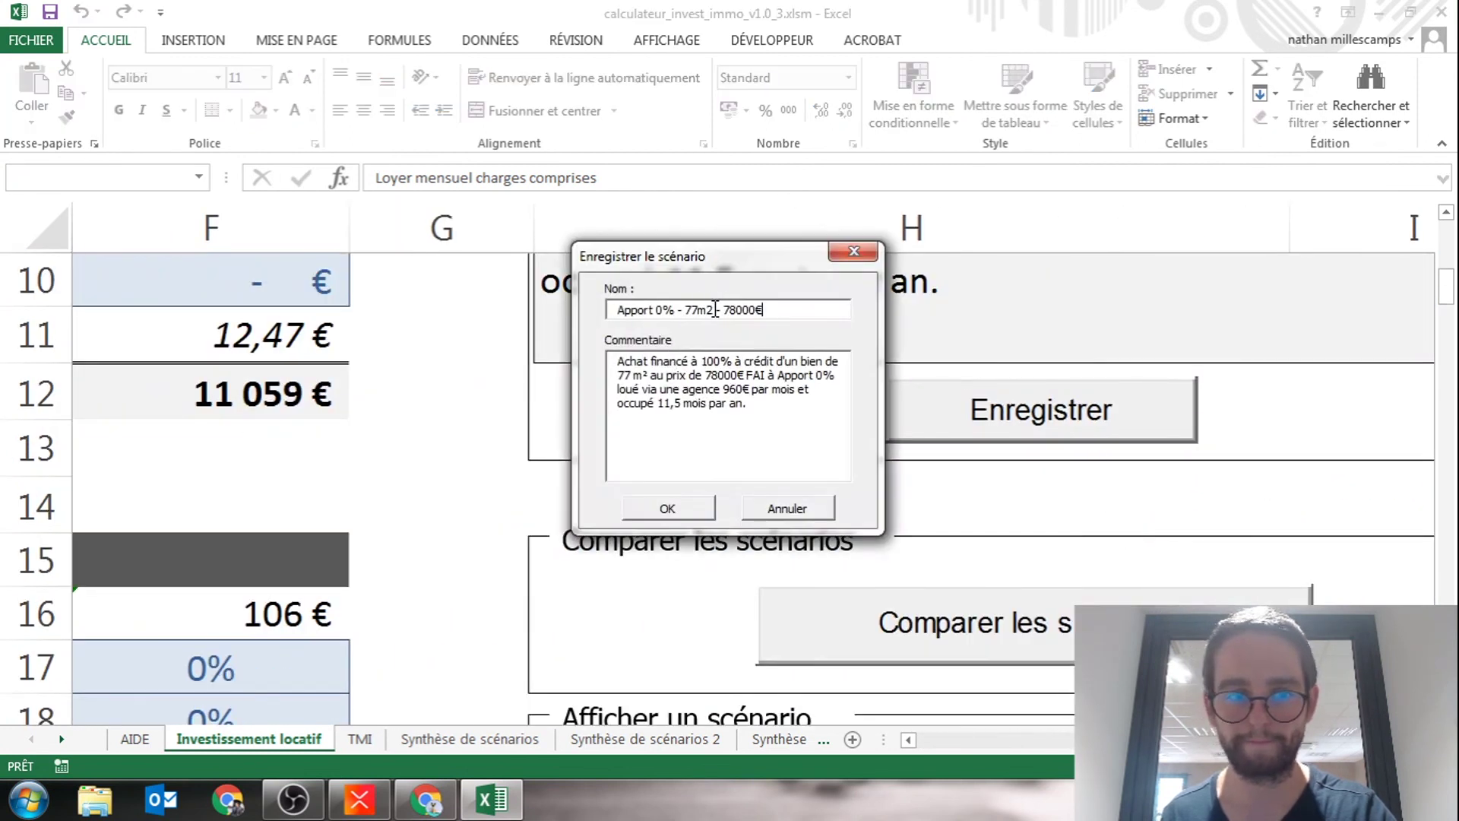
drag(716, 309, 616, 309)
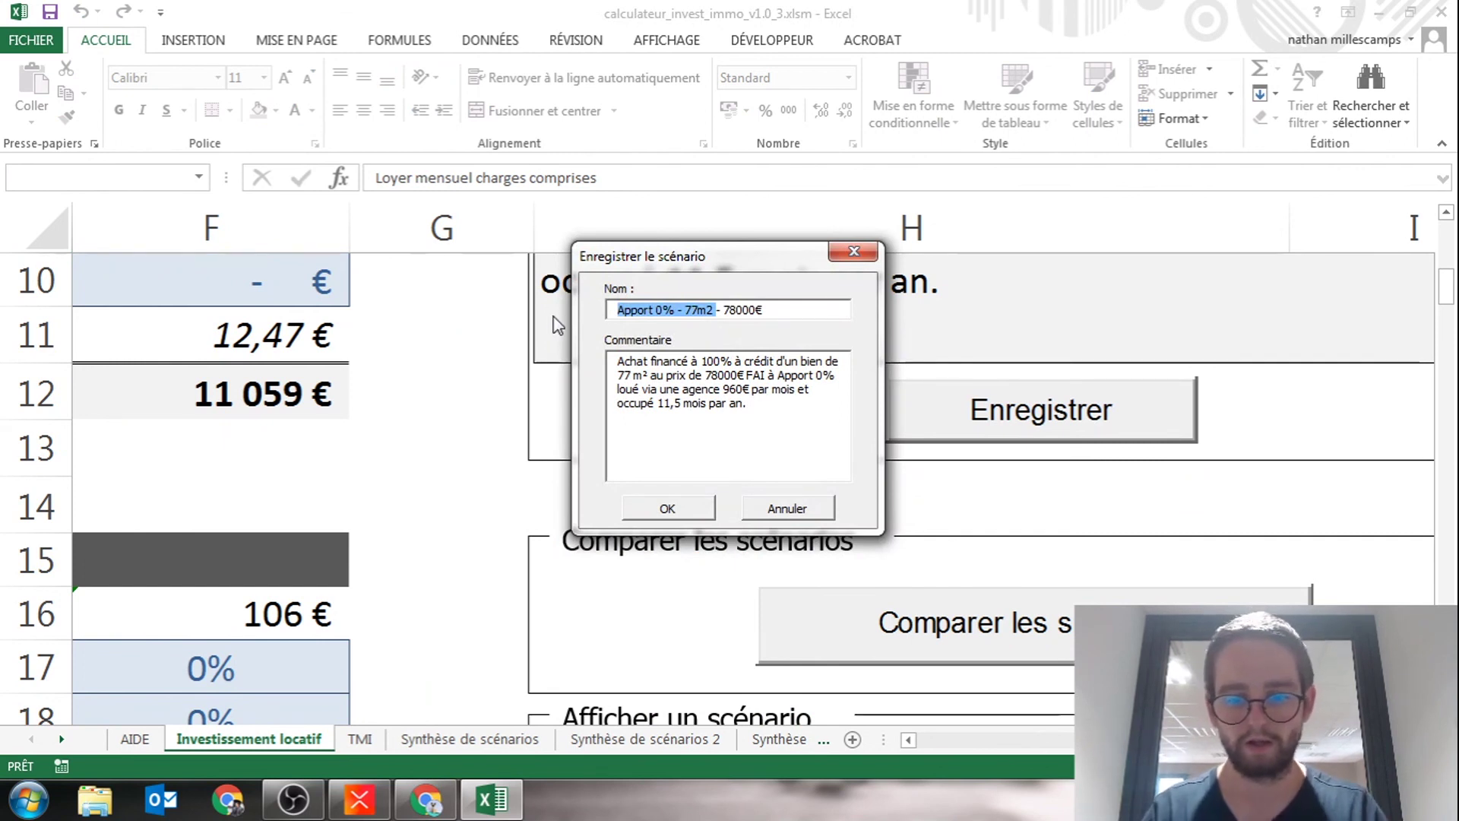
key(BackSpace)
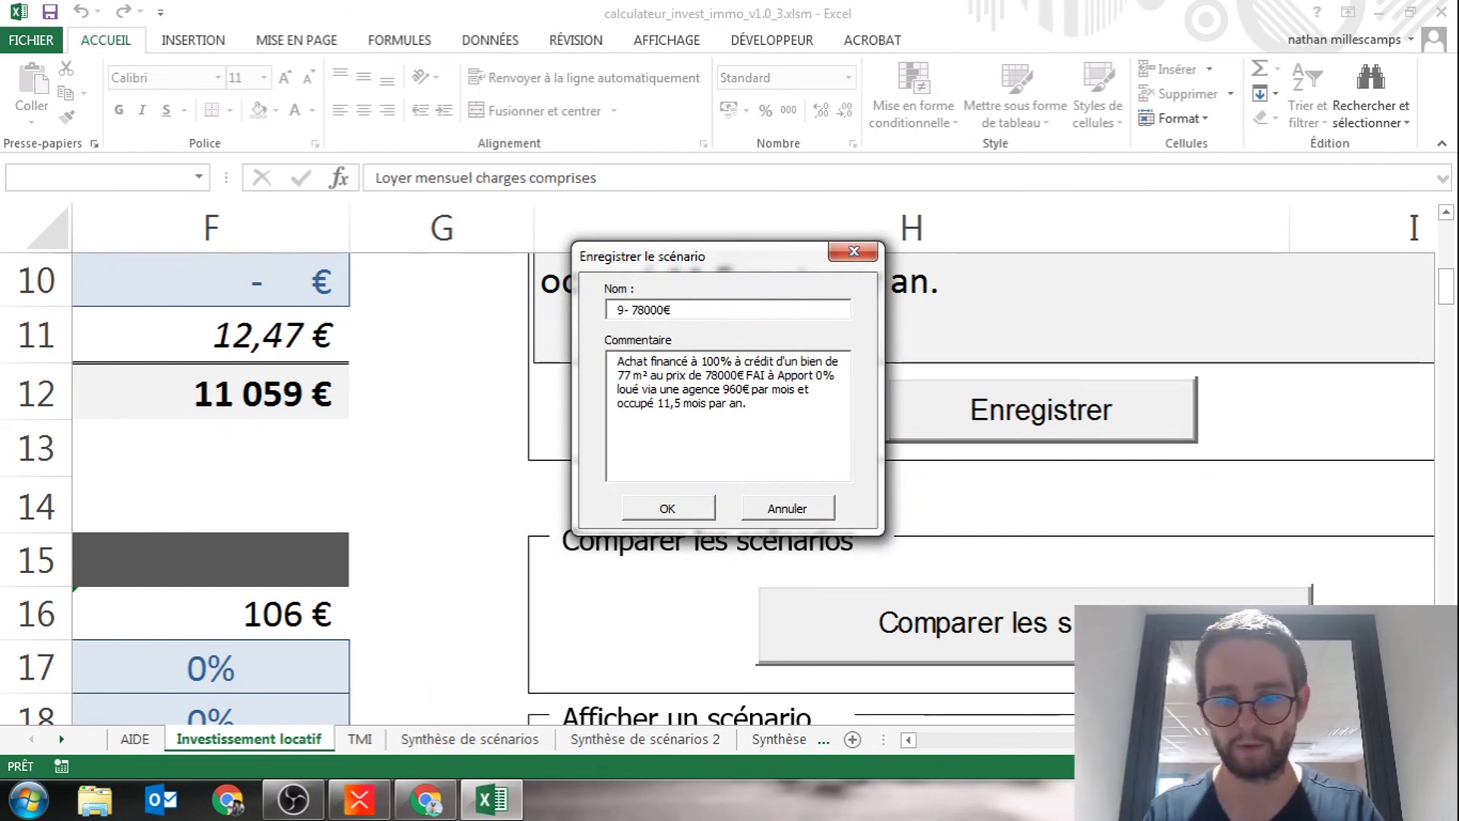
text(960)
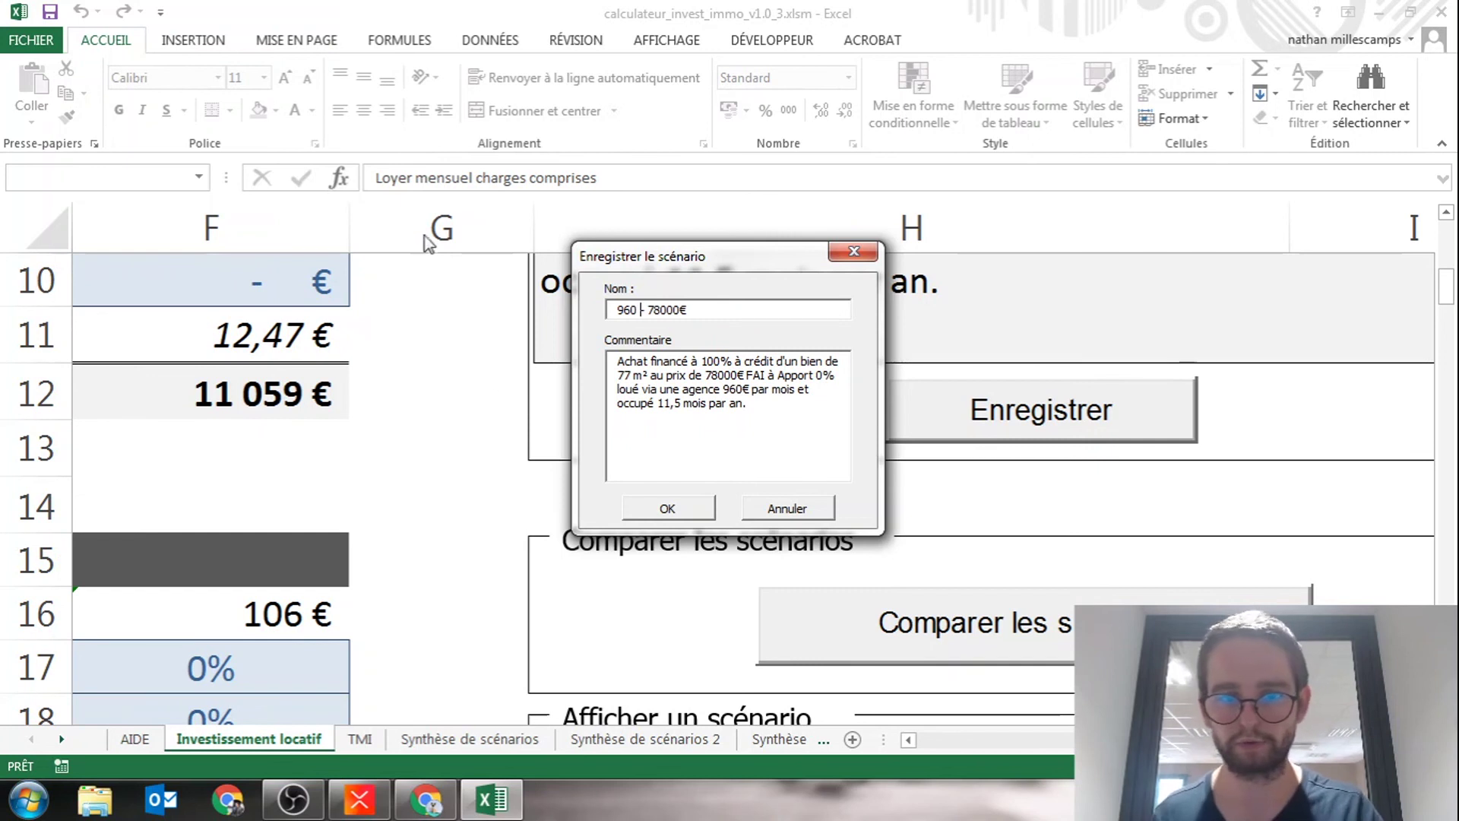
click(651, 508)
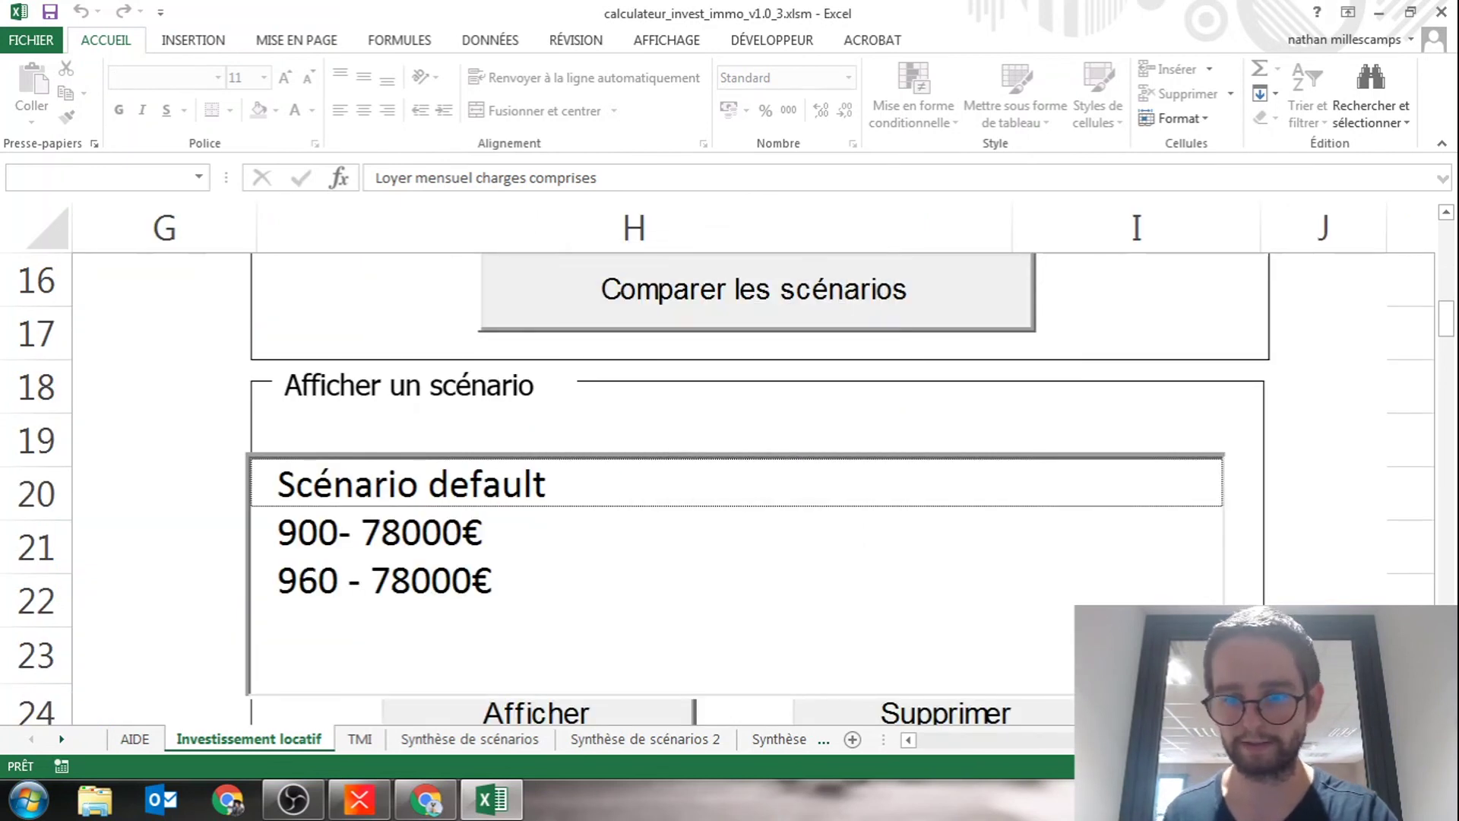
- Set the purchase price (Prix d'achat FAI) in the acquisition costs to 73 000 €
scroll(863, 691, left, 1)
scroll(906, 554, left, 3)
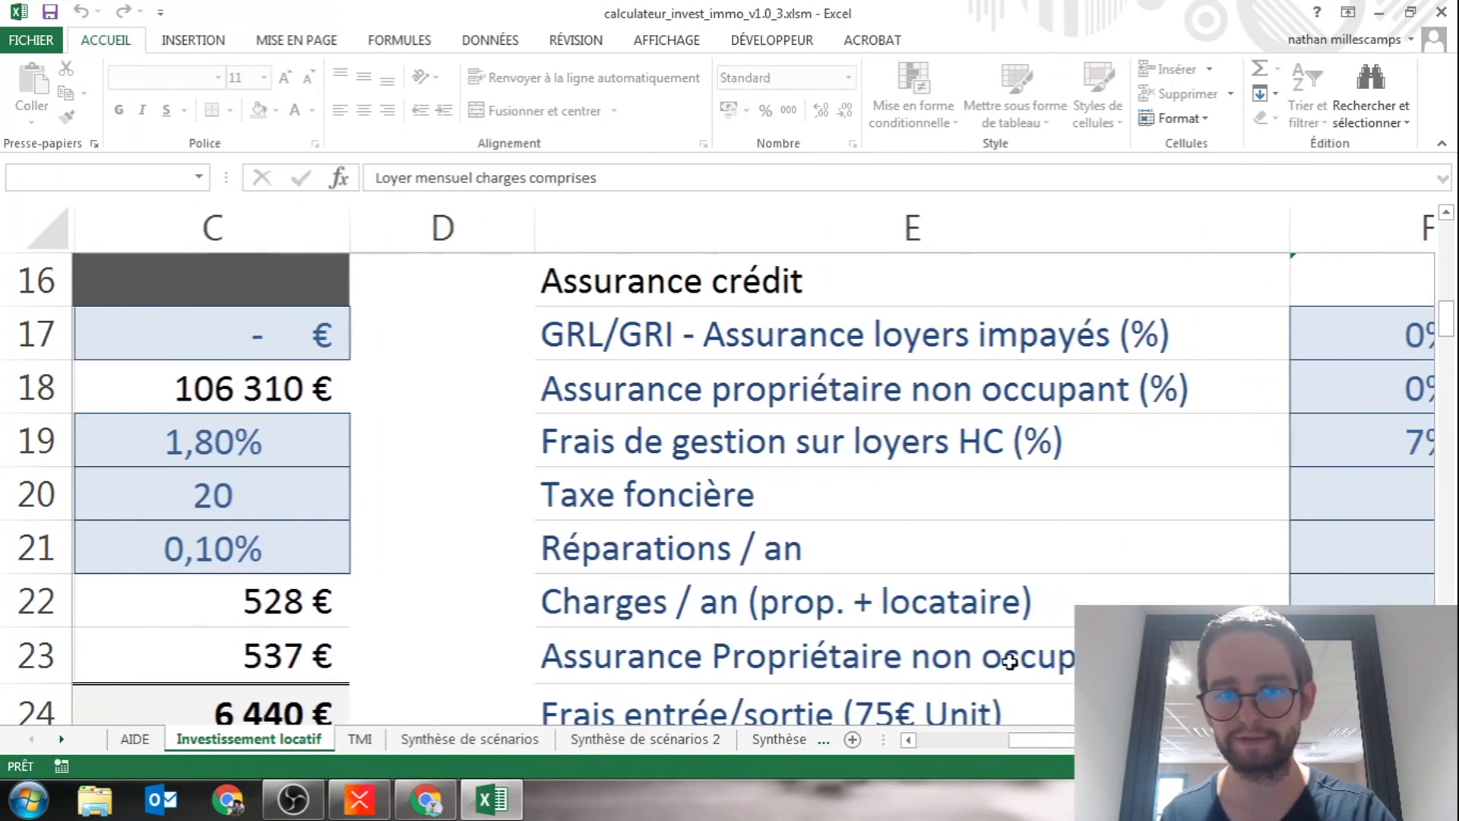
scroll(988, 744, left, 2)
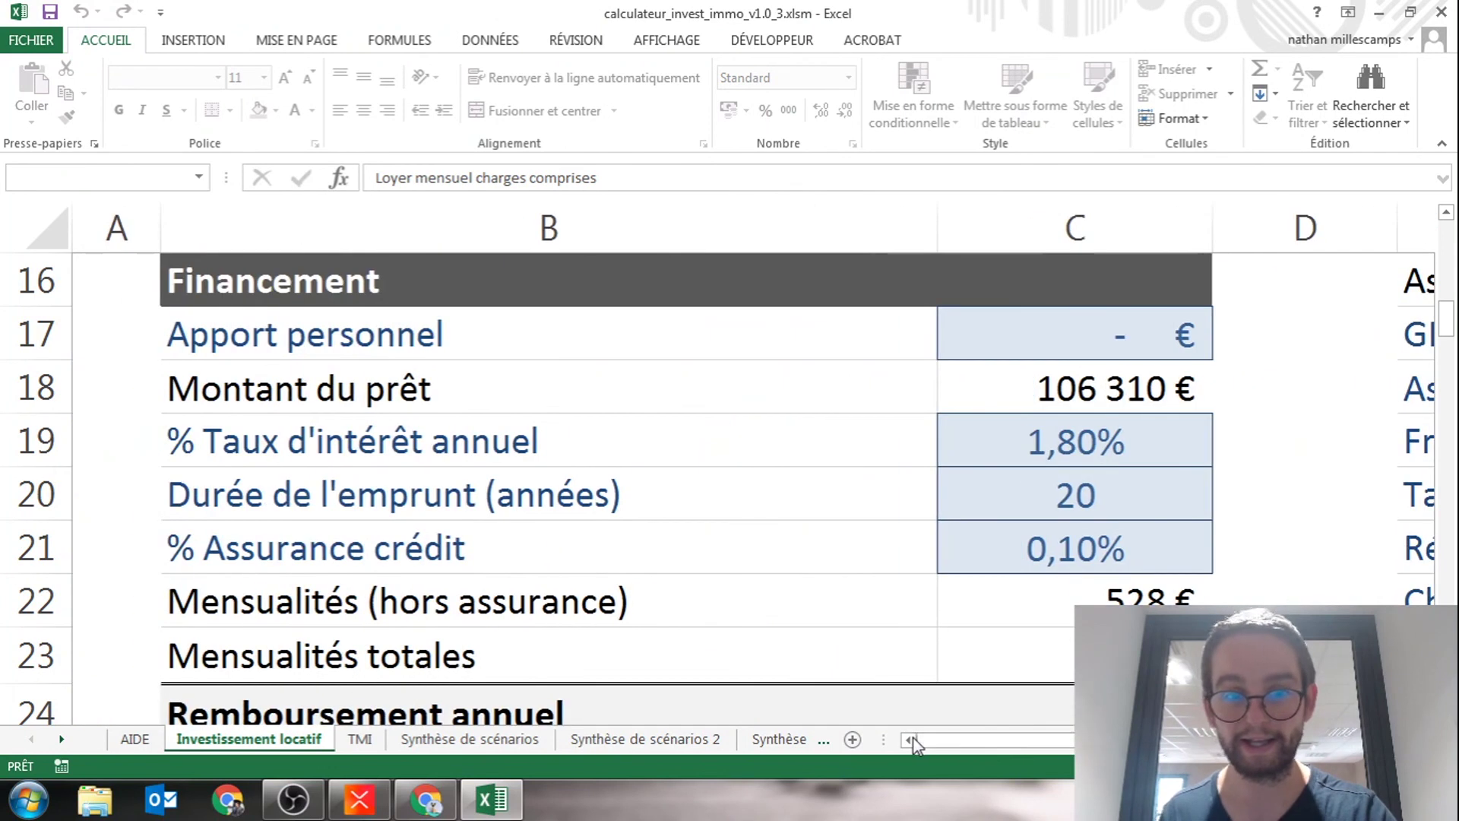
scroll(925, 495, up, 2)
scroll(925, 495, up, 1)
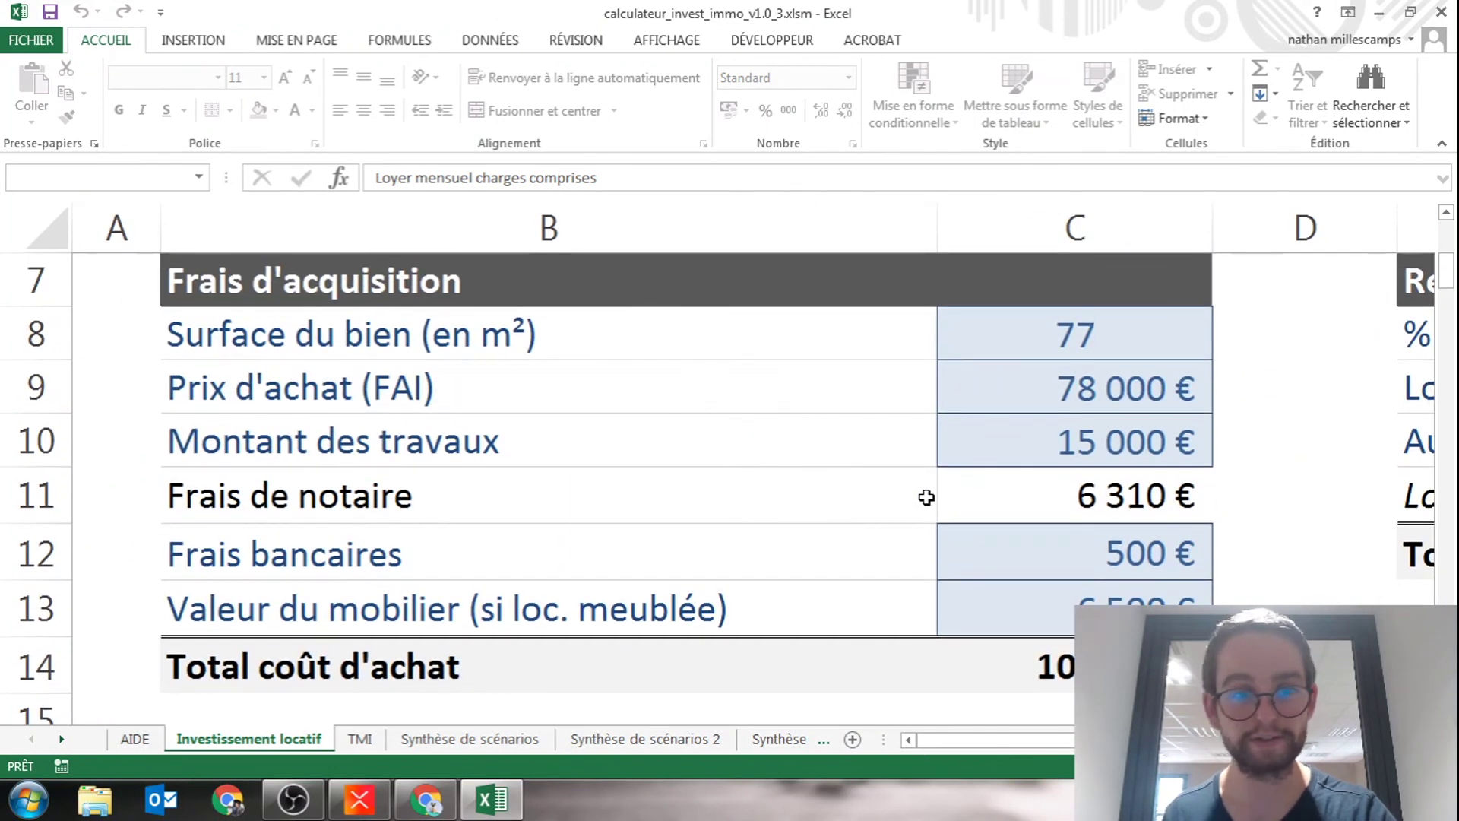
double_click(1078, 389)
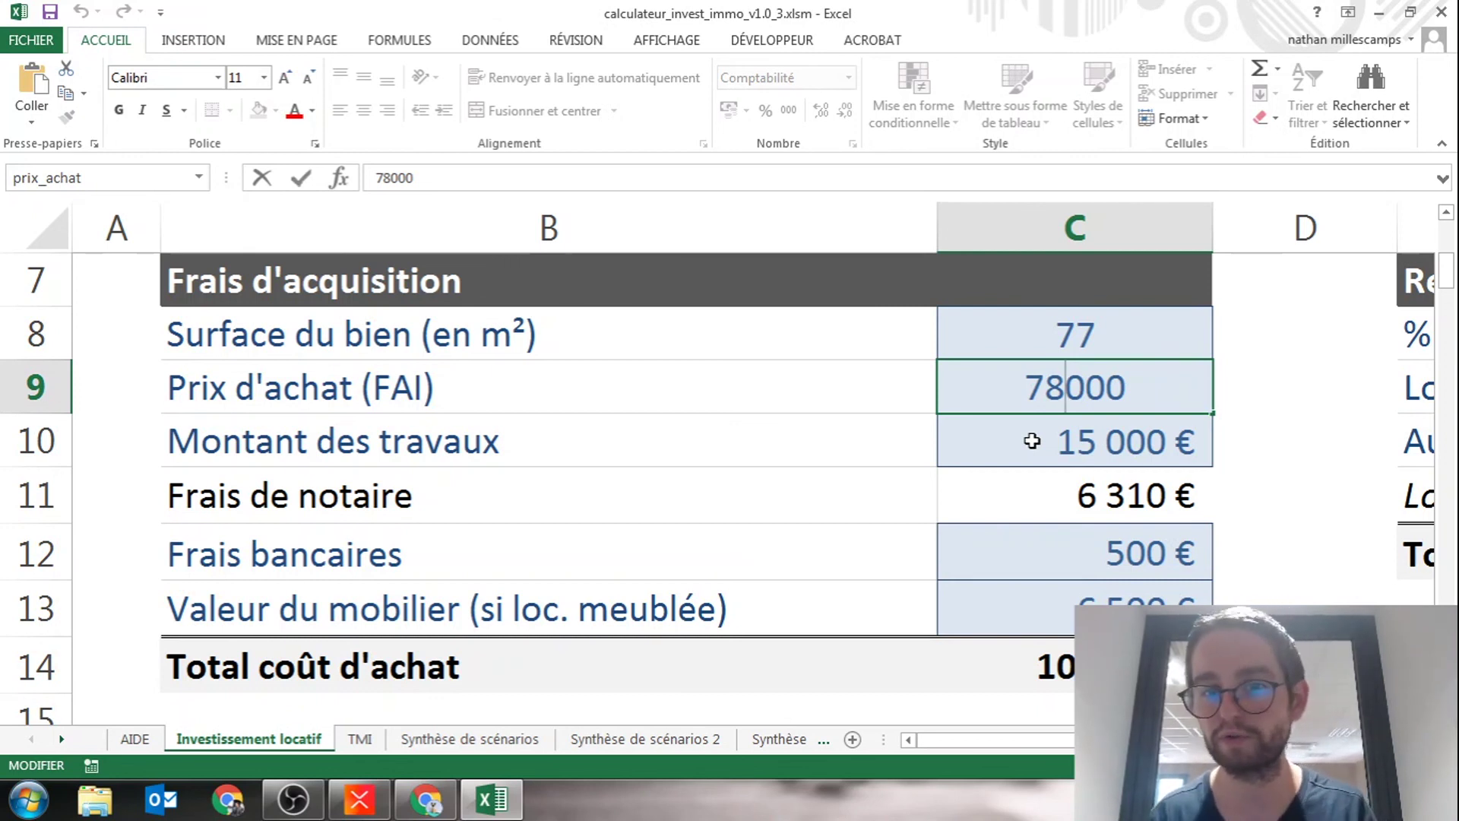
key(BackSpace)
text(3)
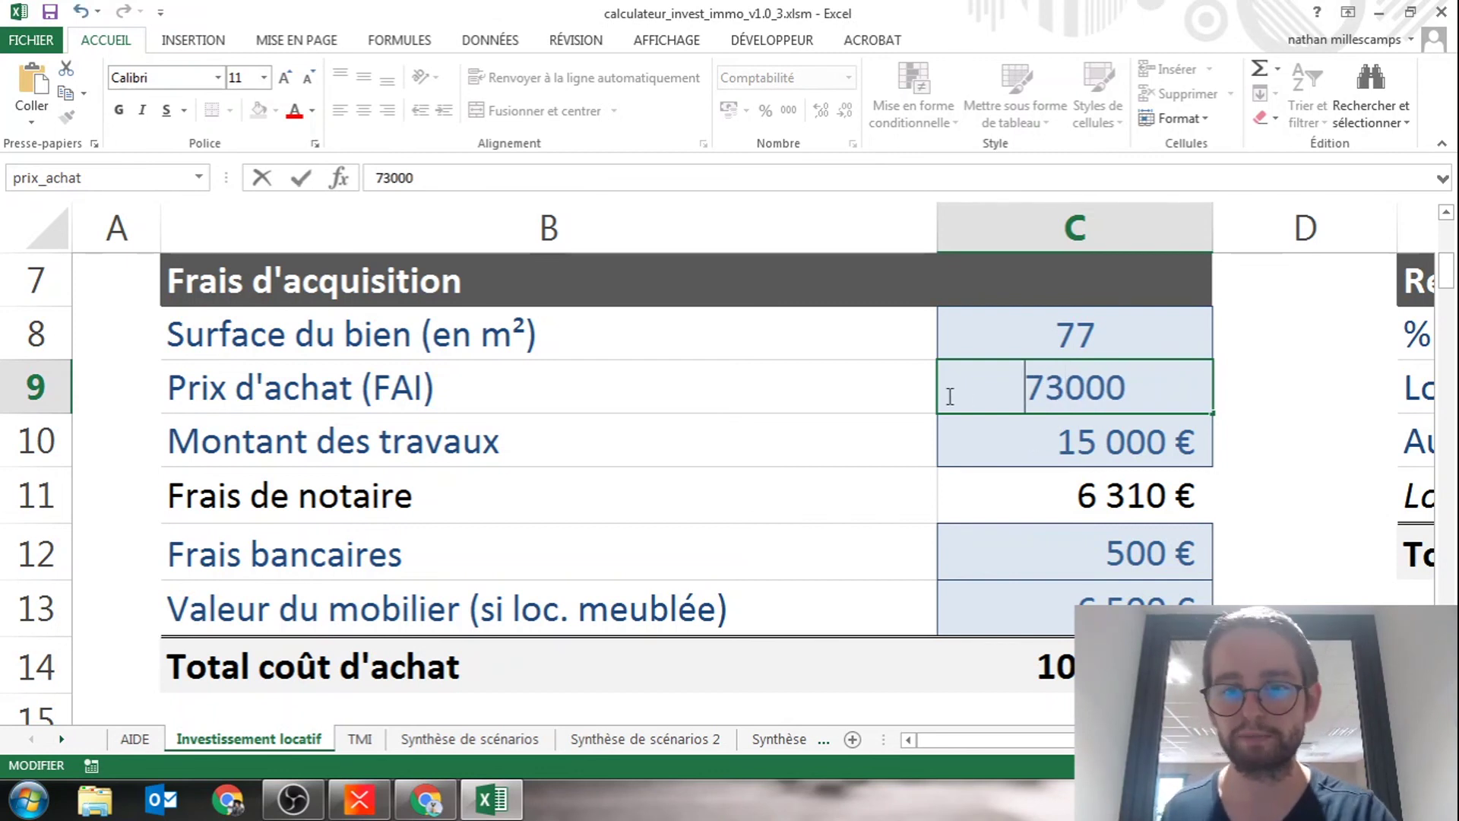
click(874, 418)
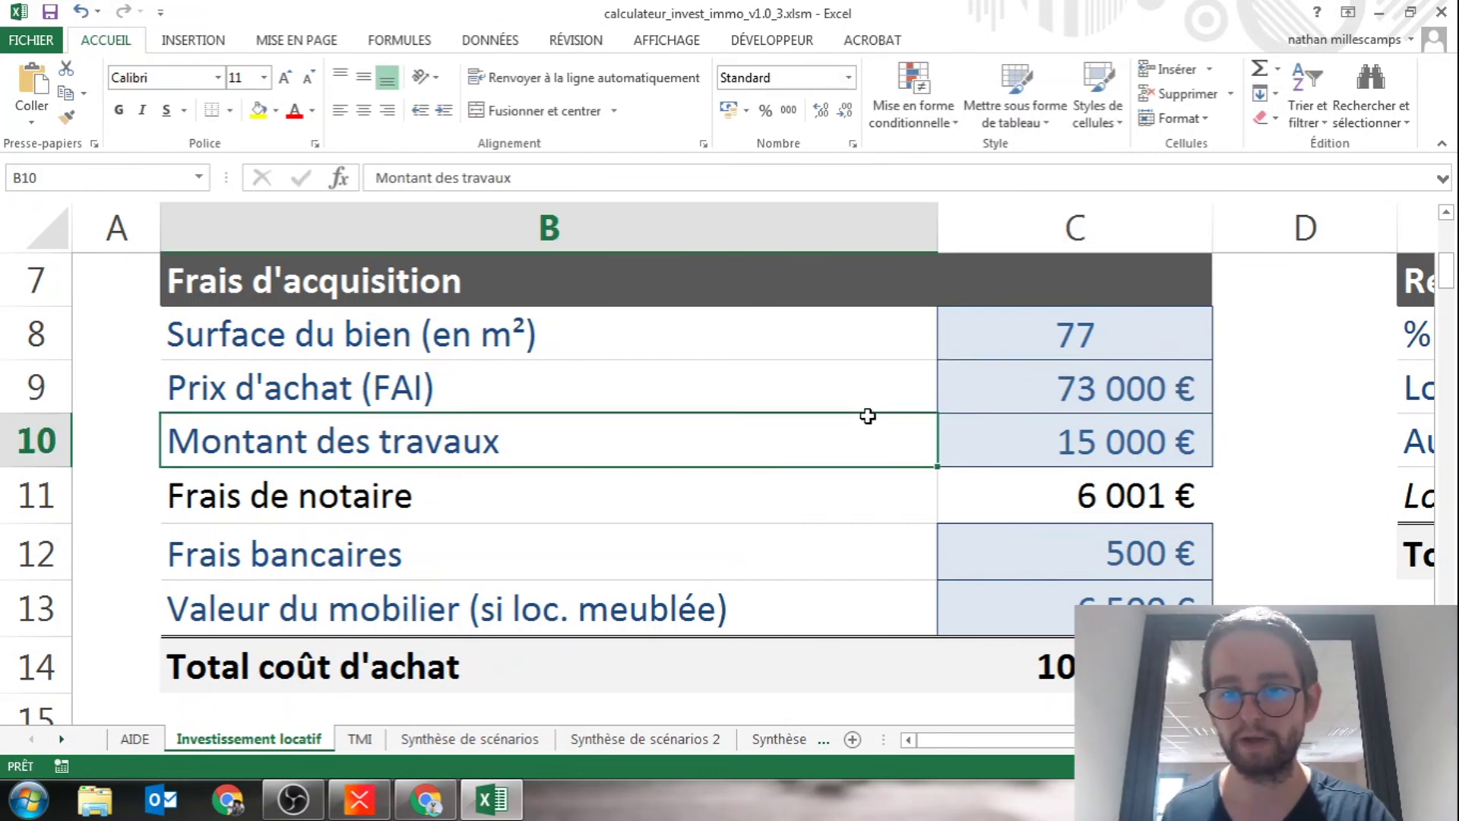
- Check the notary fees, total acquisition cost and net monthly cash flow resulting from the new purchase price
click(1052, 499)
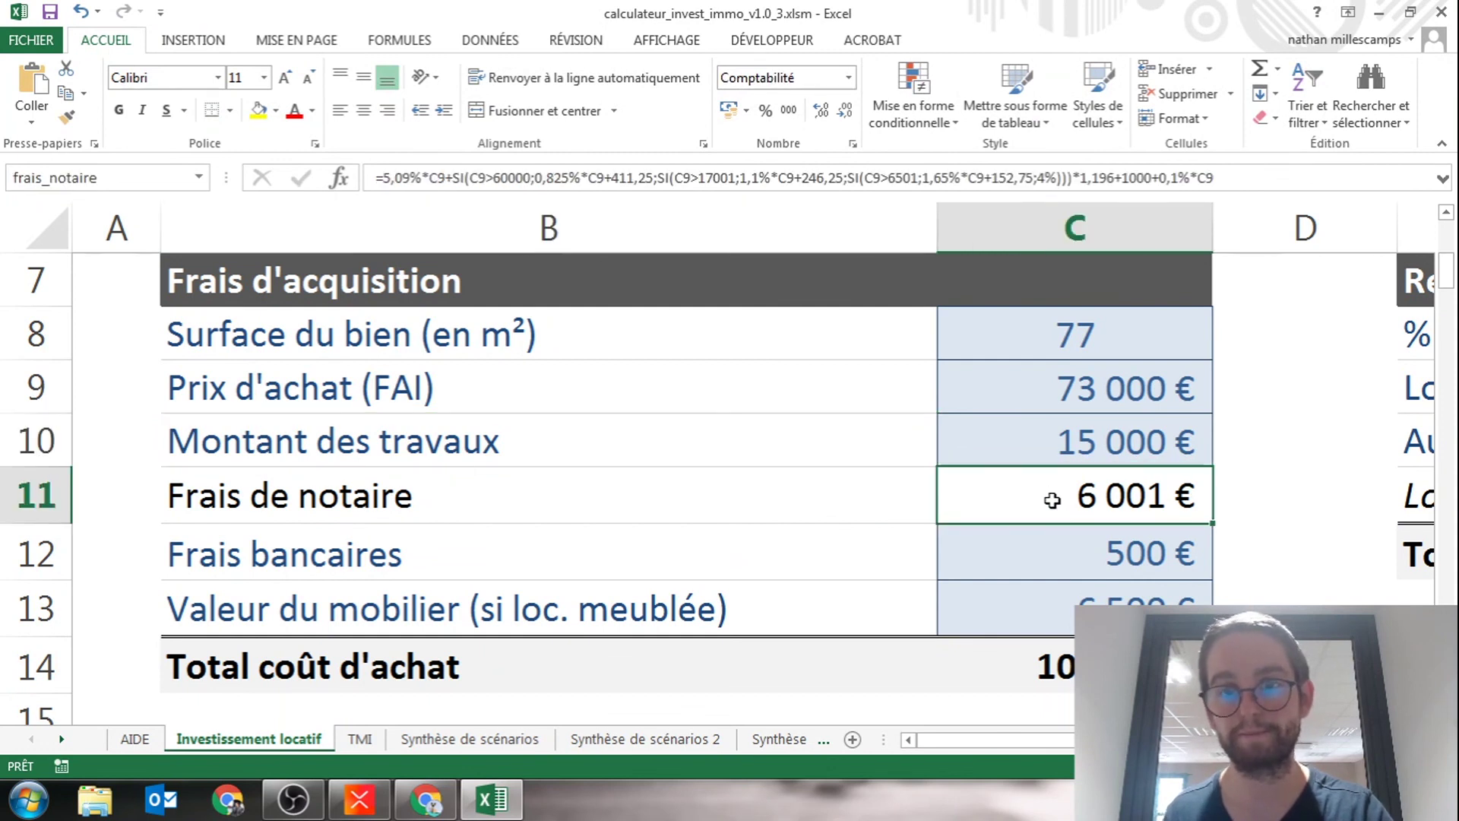
click(1095, 386)
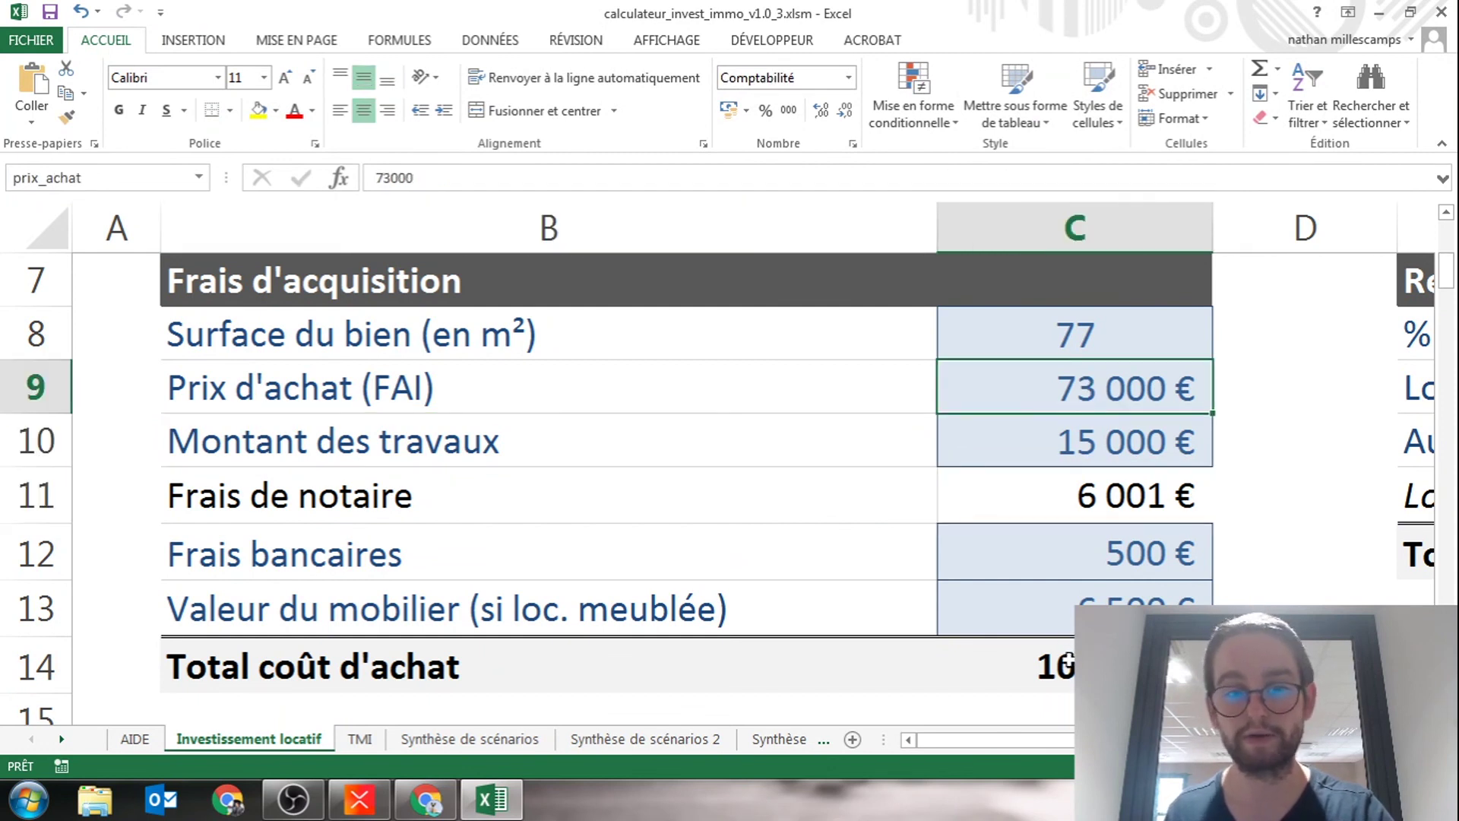
click(1071, 651)
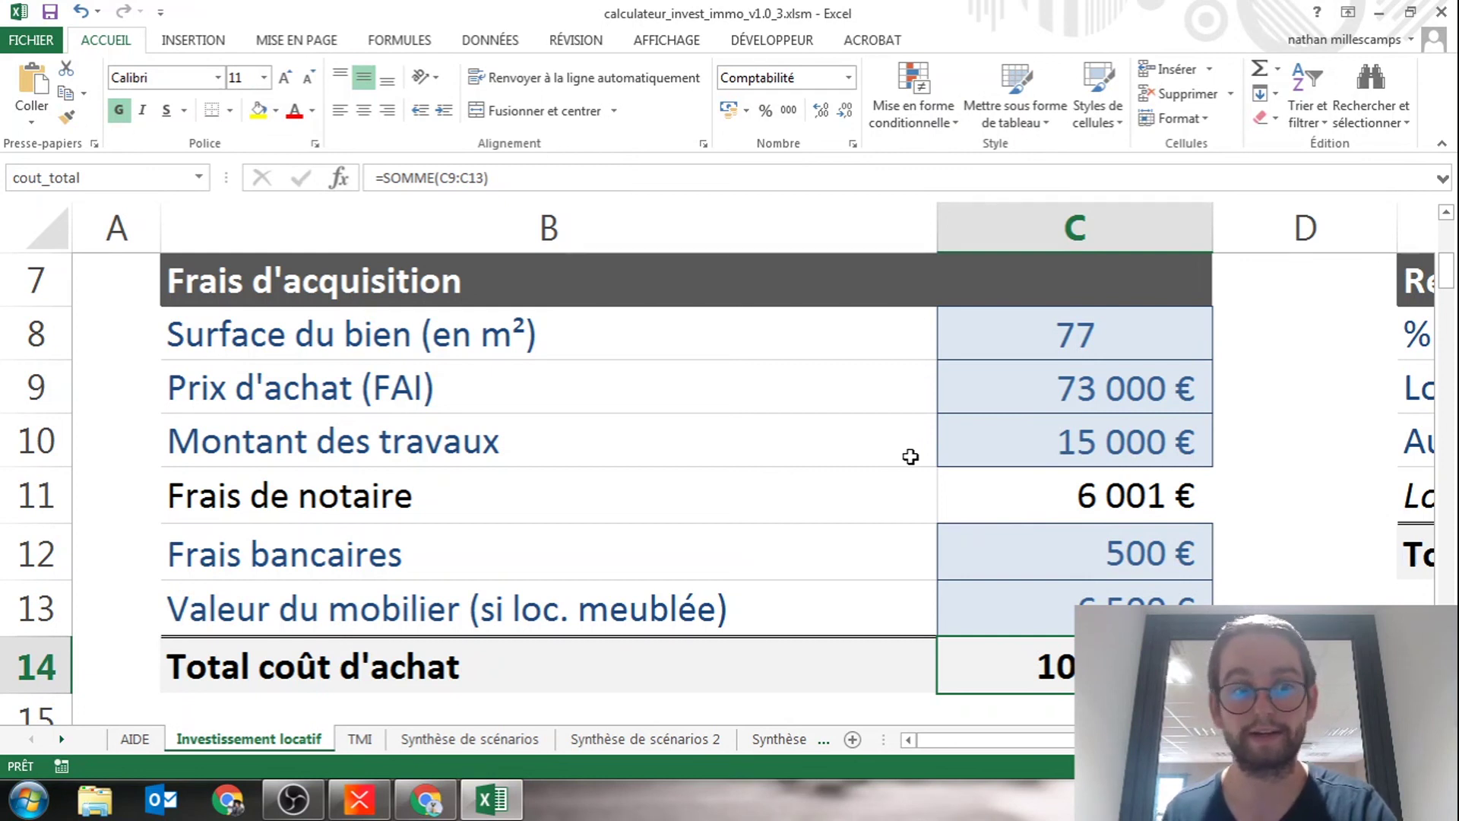
scroll(910, 455, down, 10)
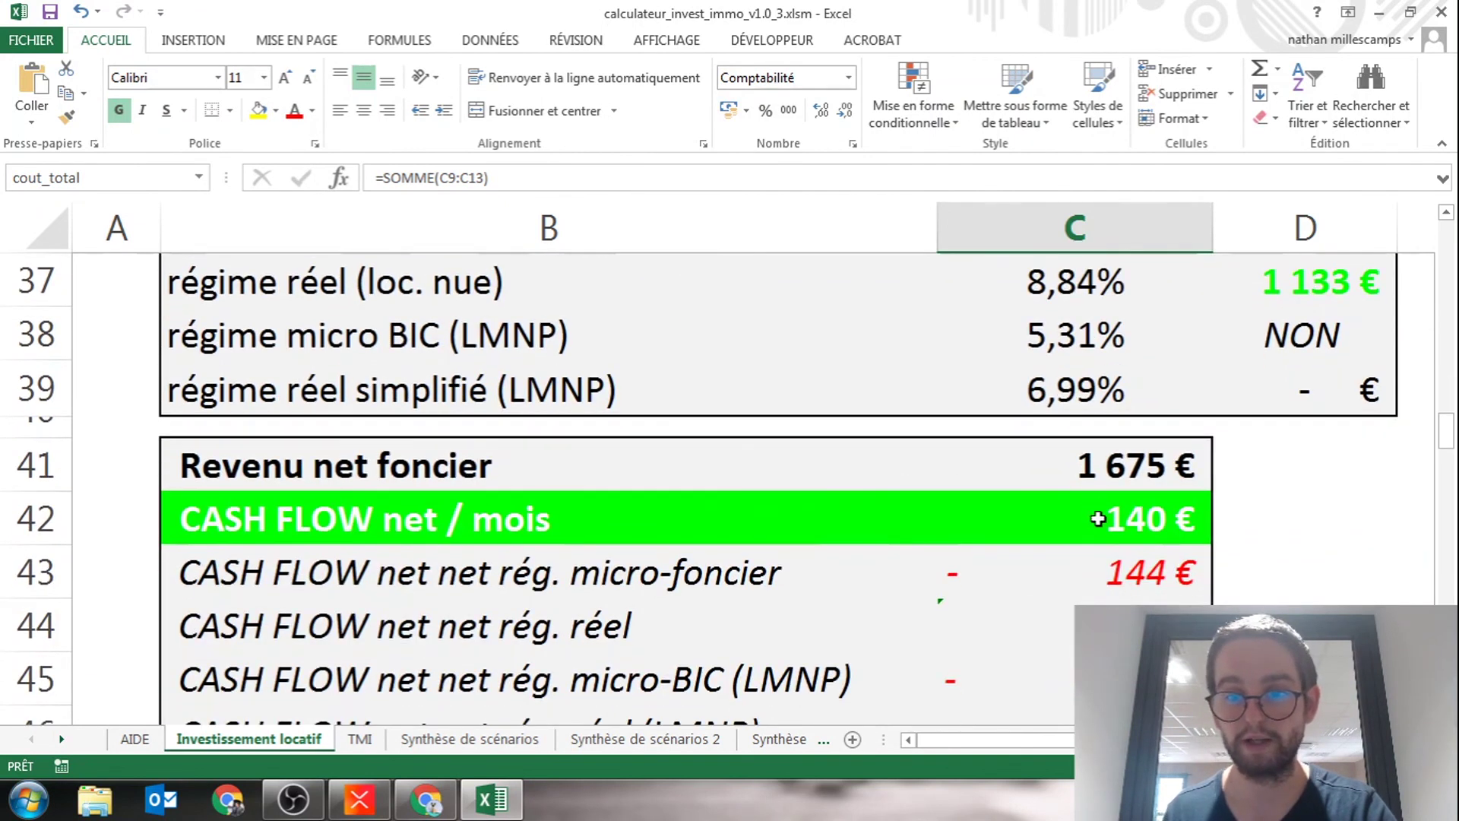
click(1097, 519)
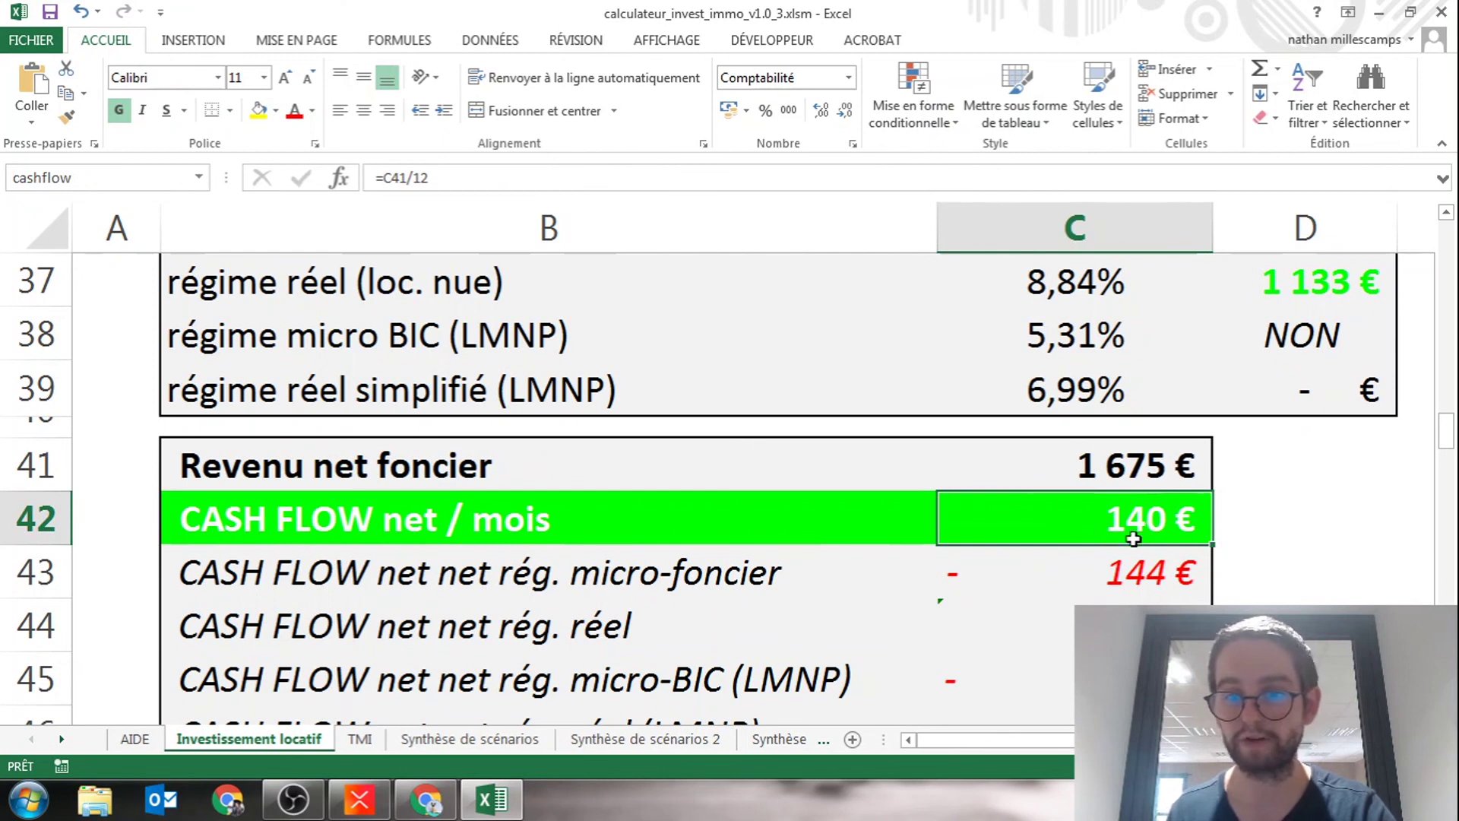
- Save the current inputs as a scenario named "960€ - 73000€", keeping the suggested comment
scroll(1133, 538, up, 6)
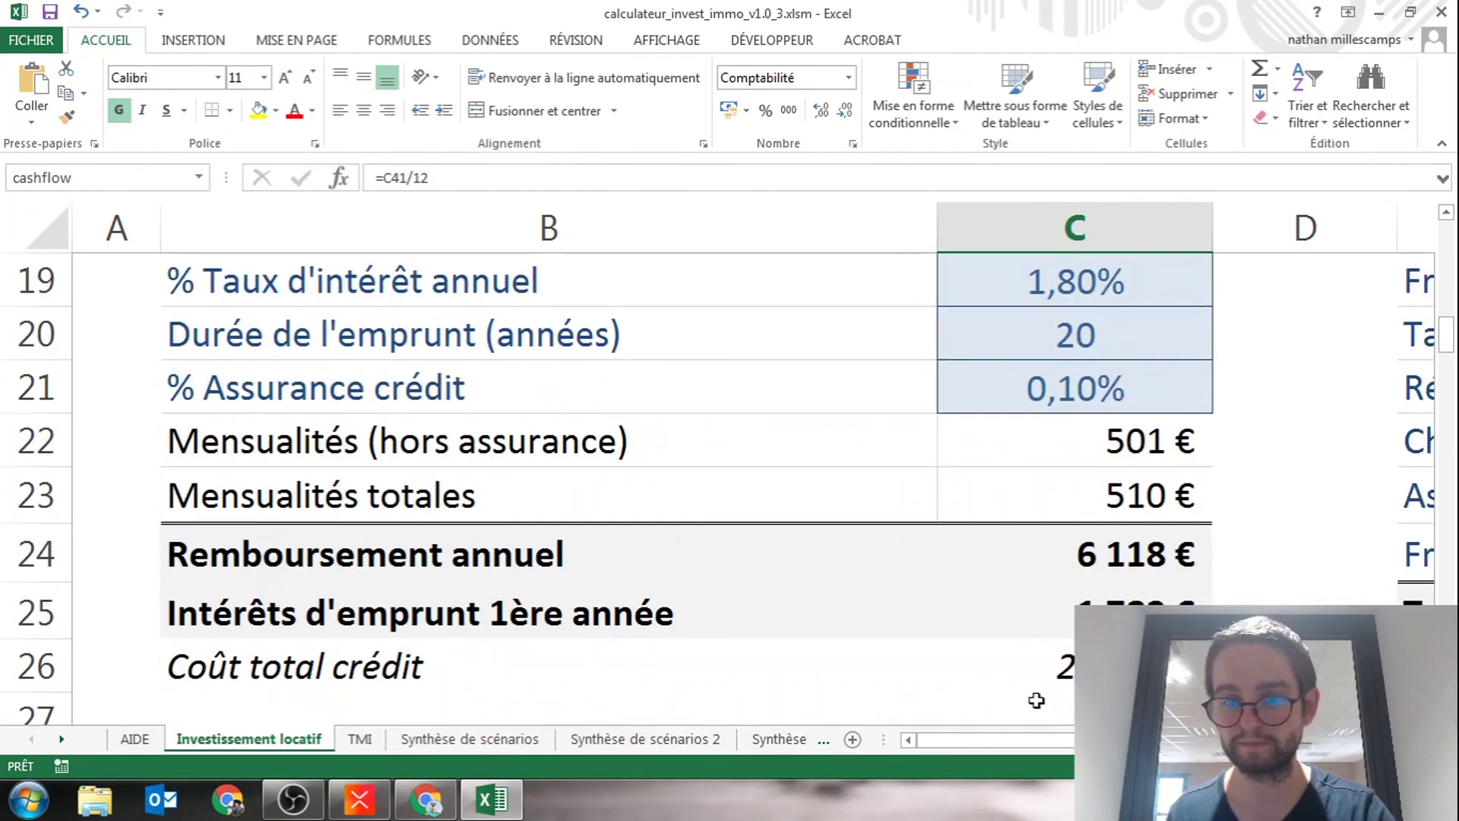
scroll(1035, 700, right, 6)
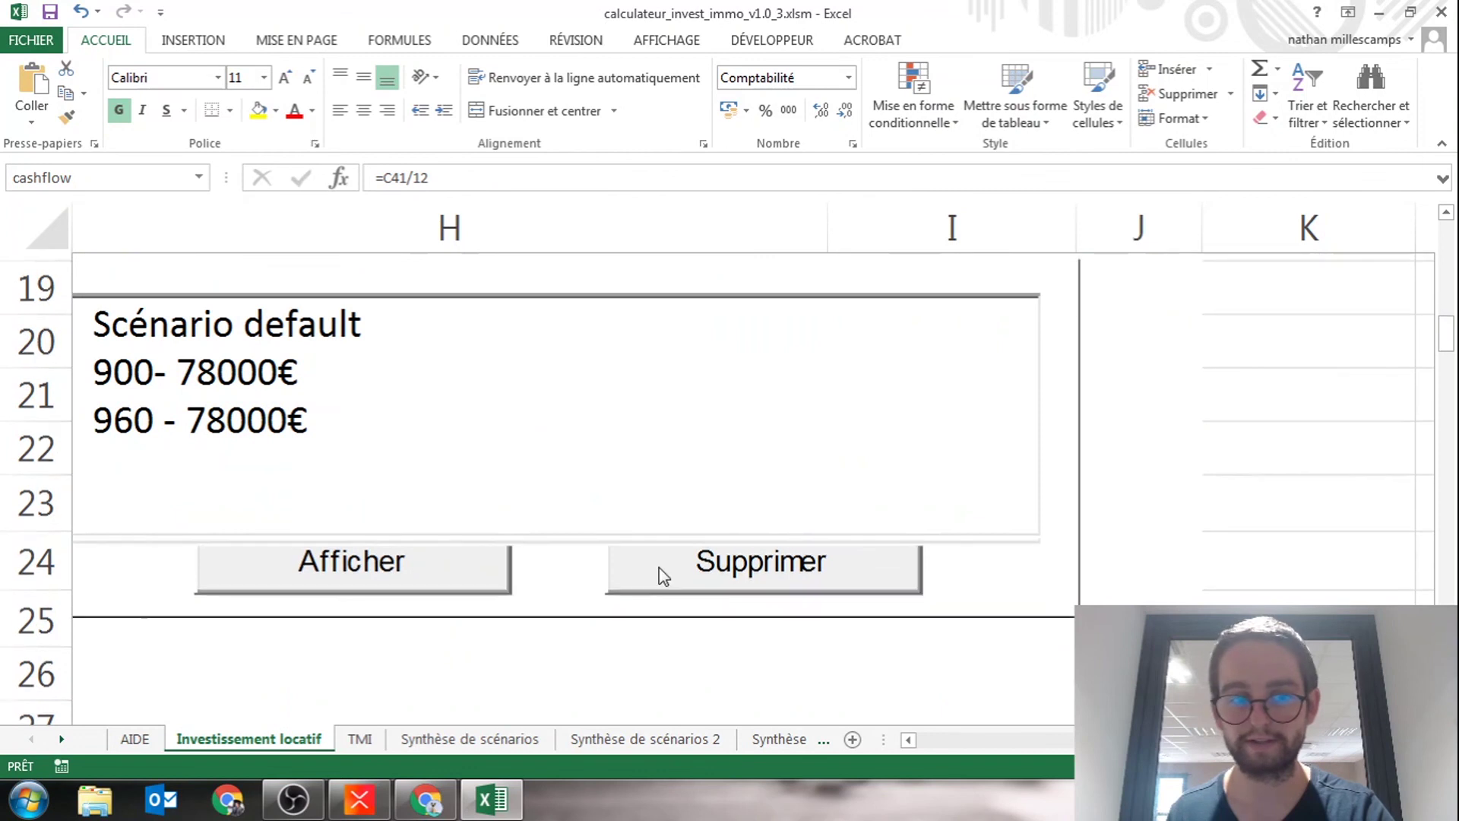
scroll(654, 574, up, 4)
click(623, 579)
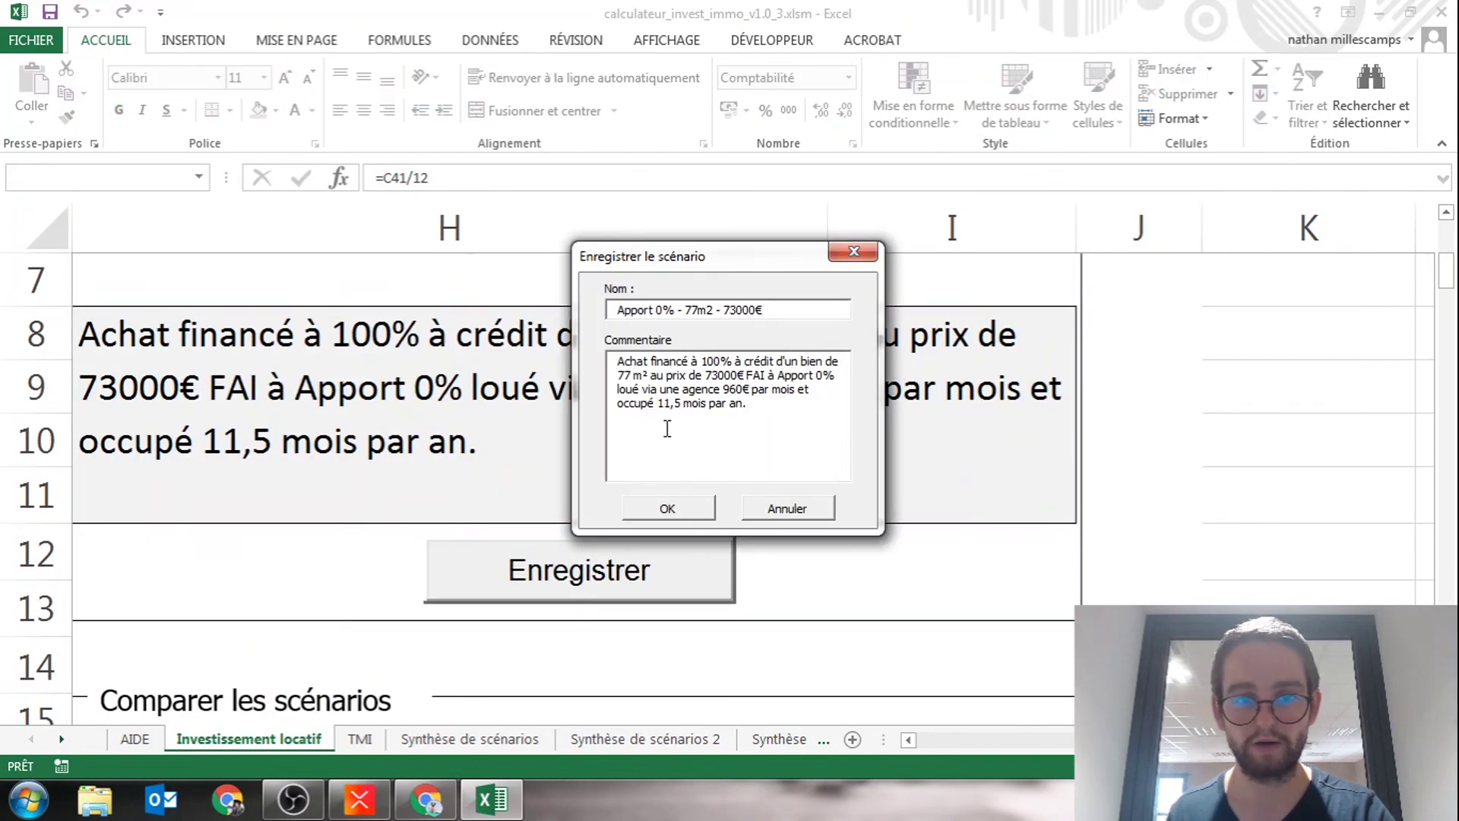
drag(716, 309, 572, 308)
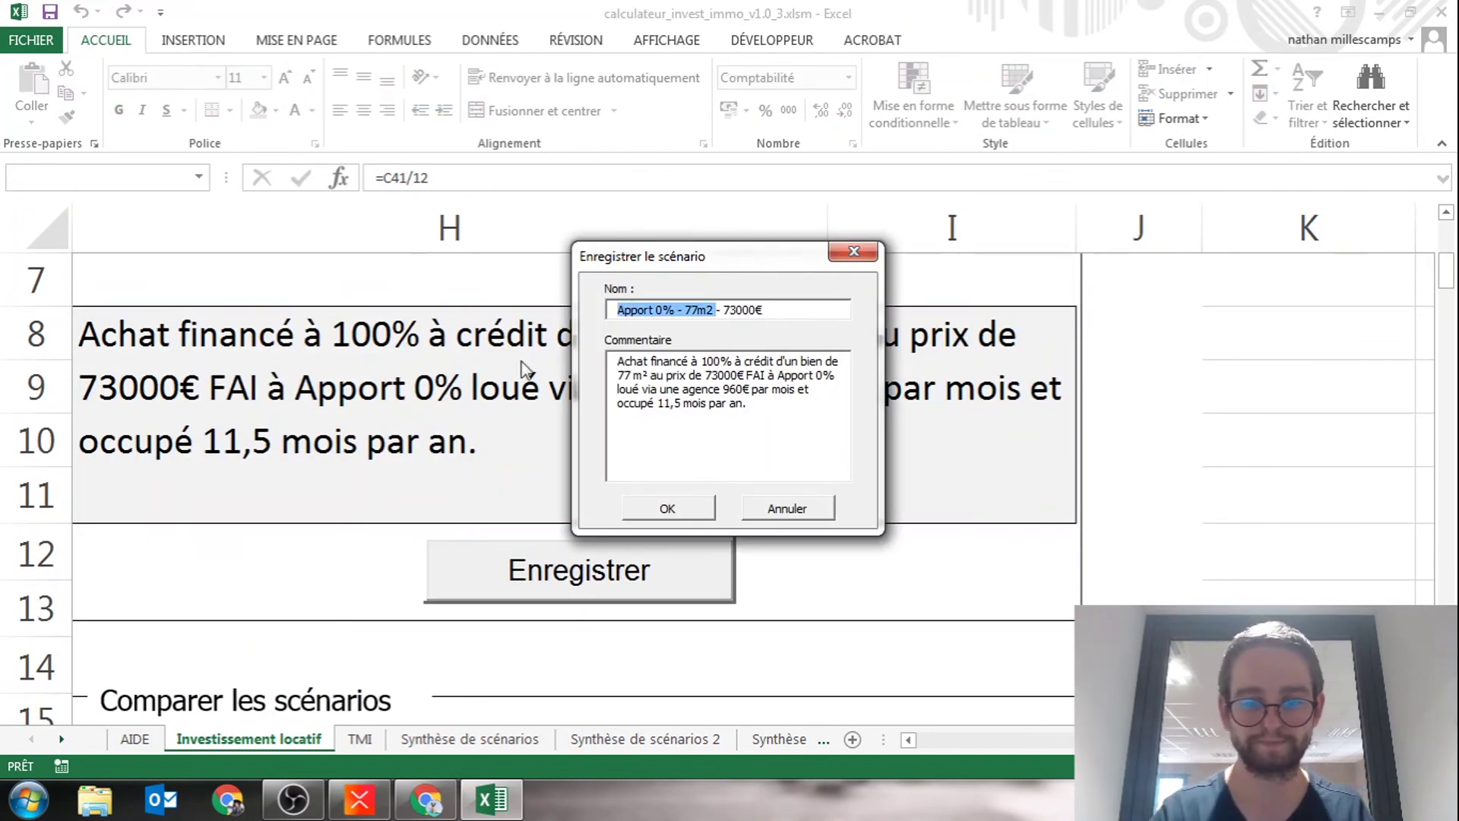
text(9)
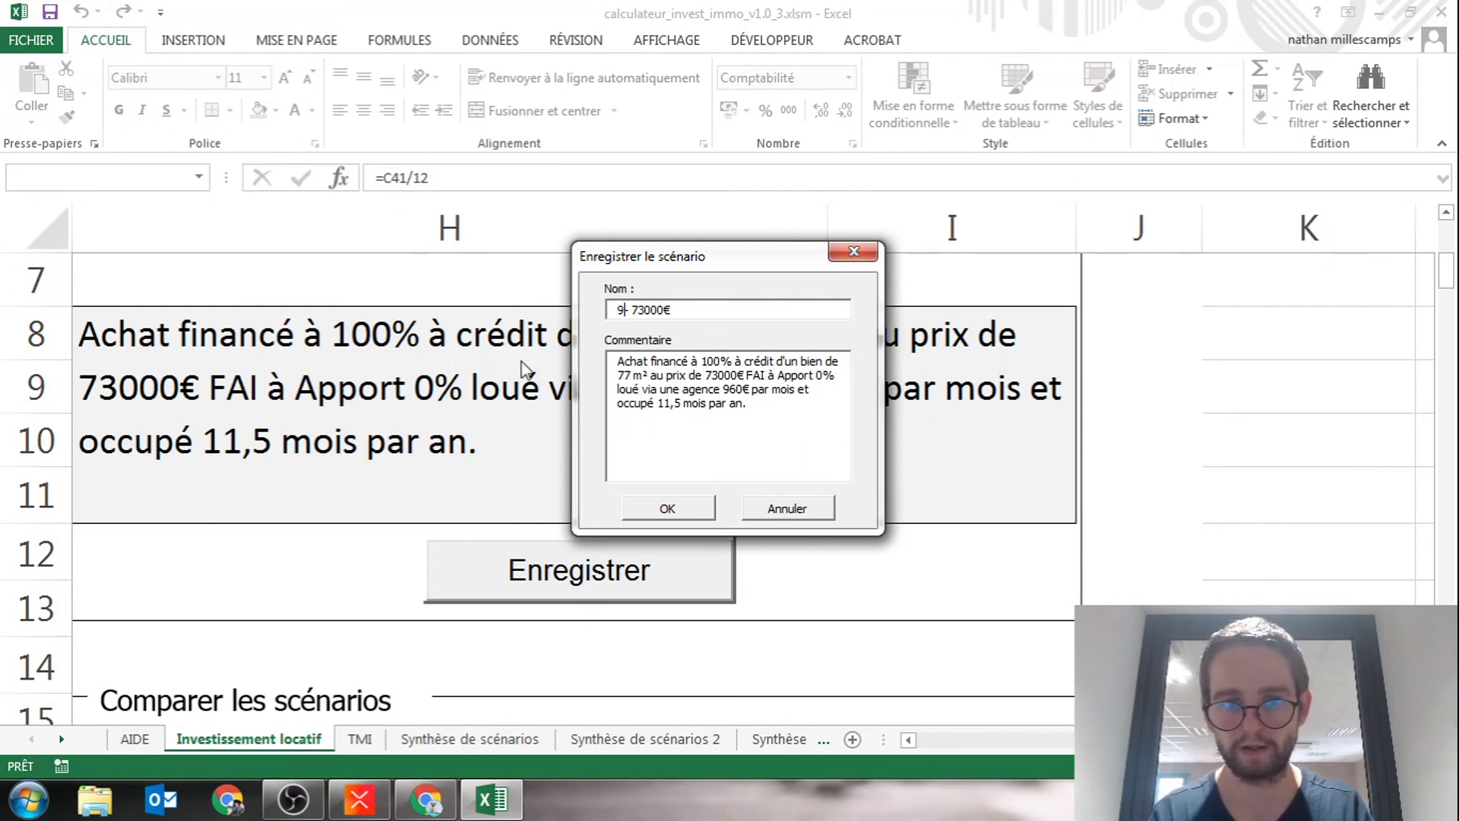
text(60€)
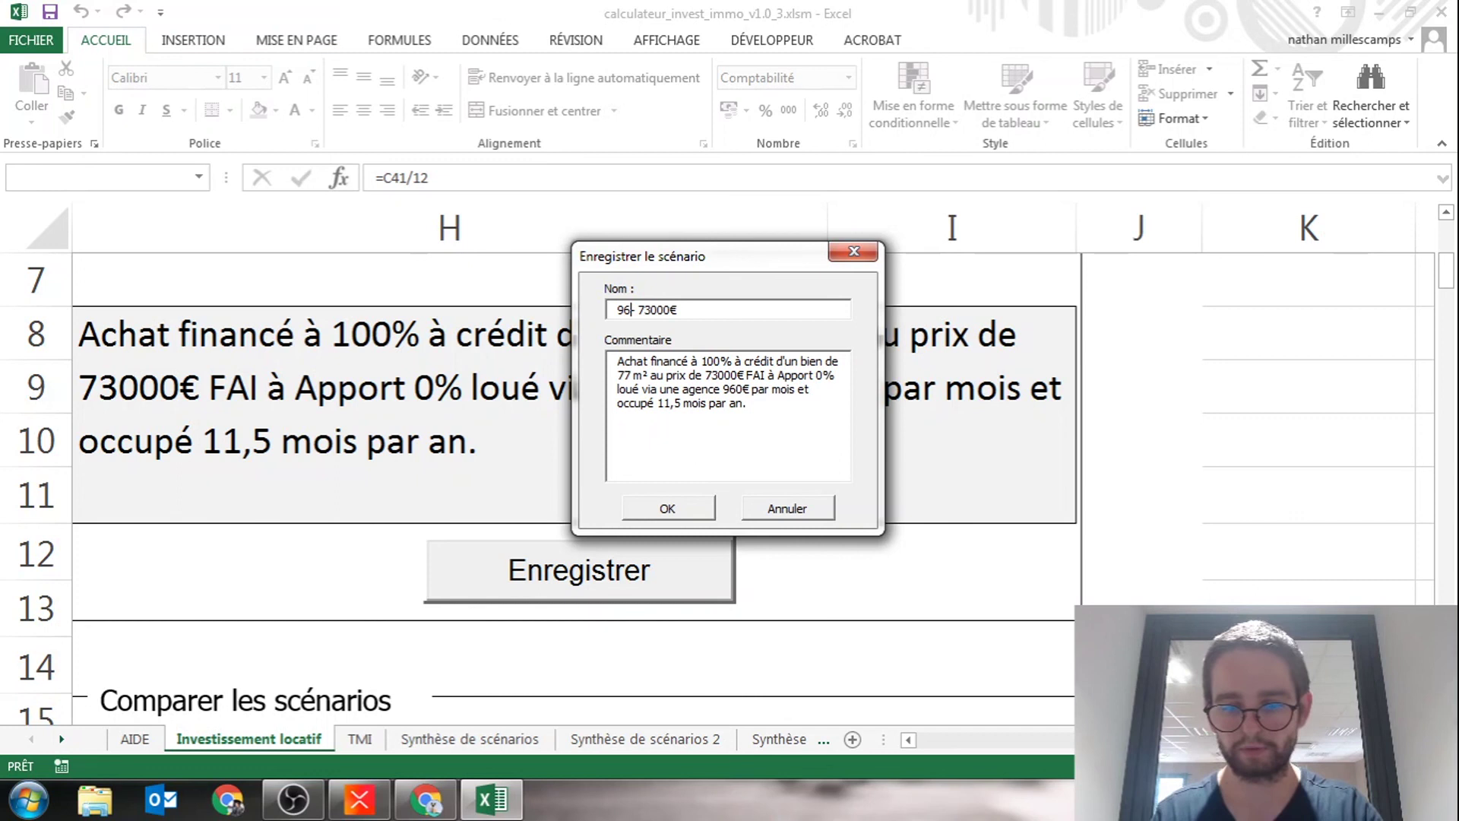
click(693, 516)
- Generate a new scenario comparison summary covering all the saved scenarios
click(1042, 407)
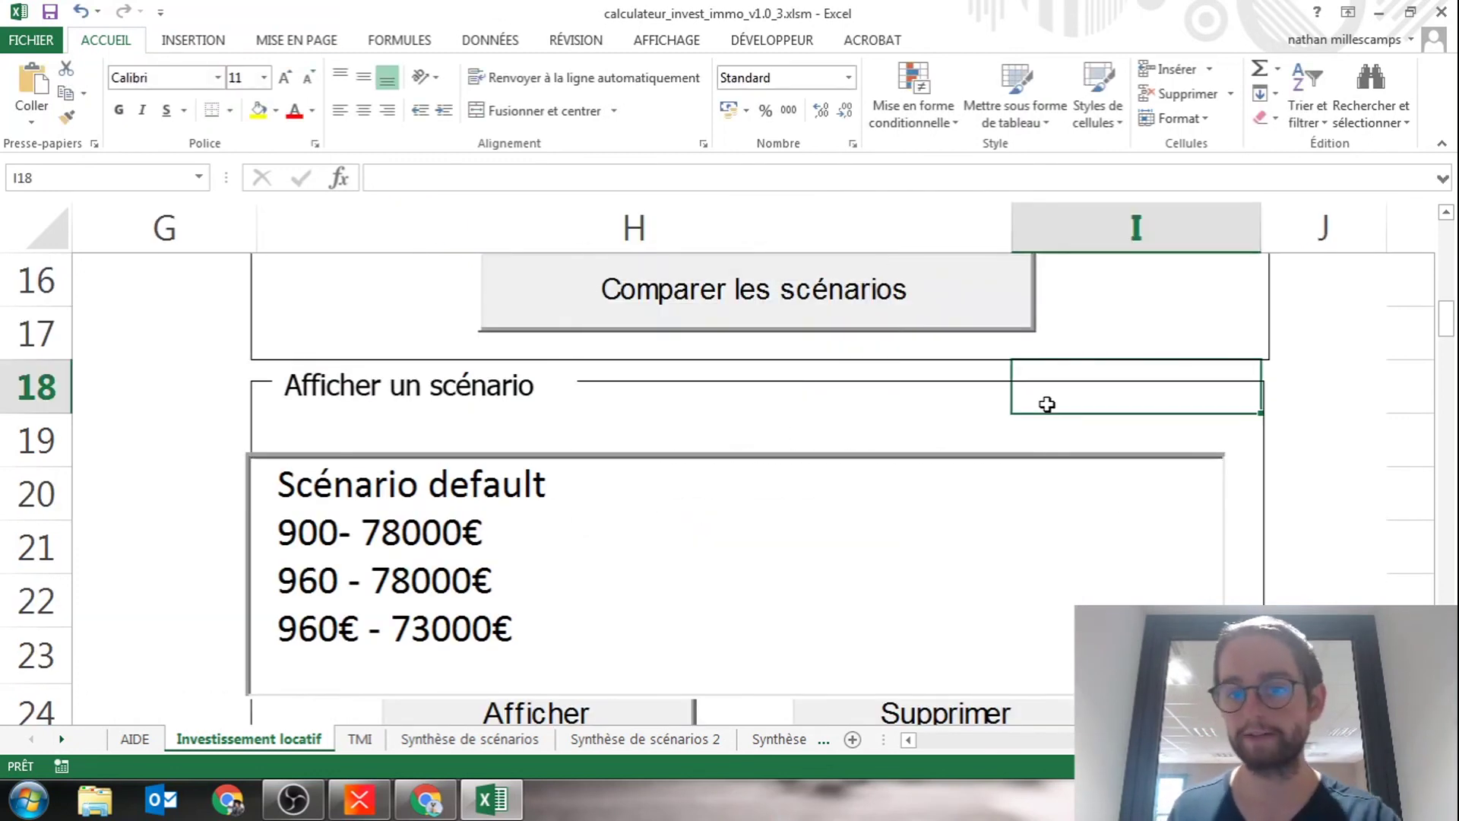
scroll(1058, 418, up, 2)
click(817, 638)
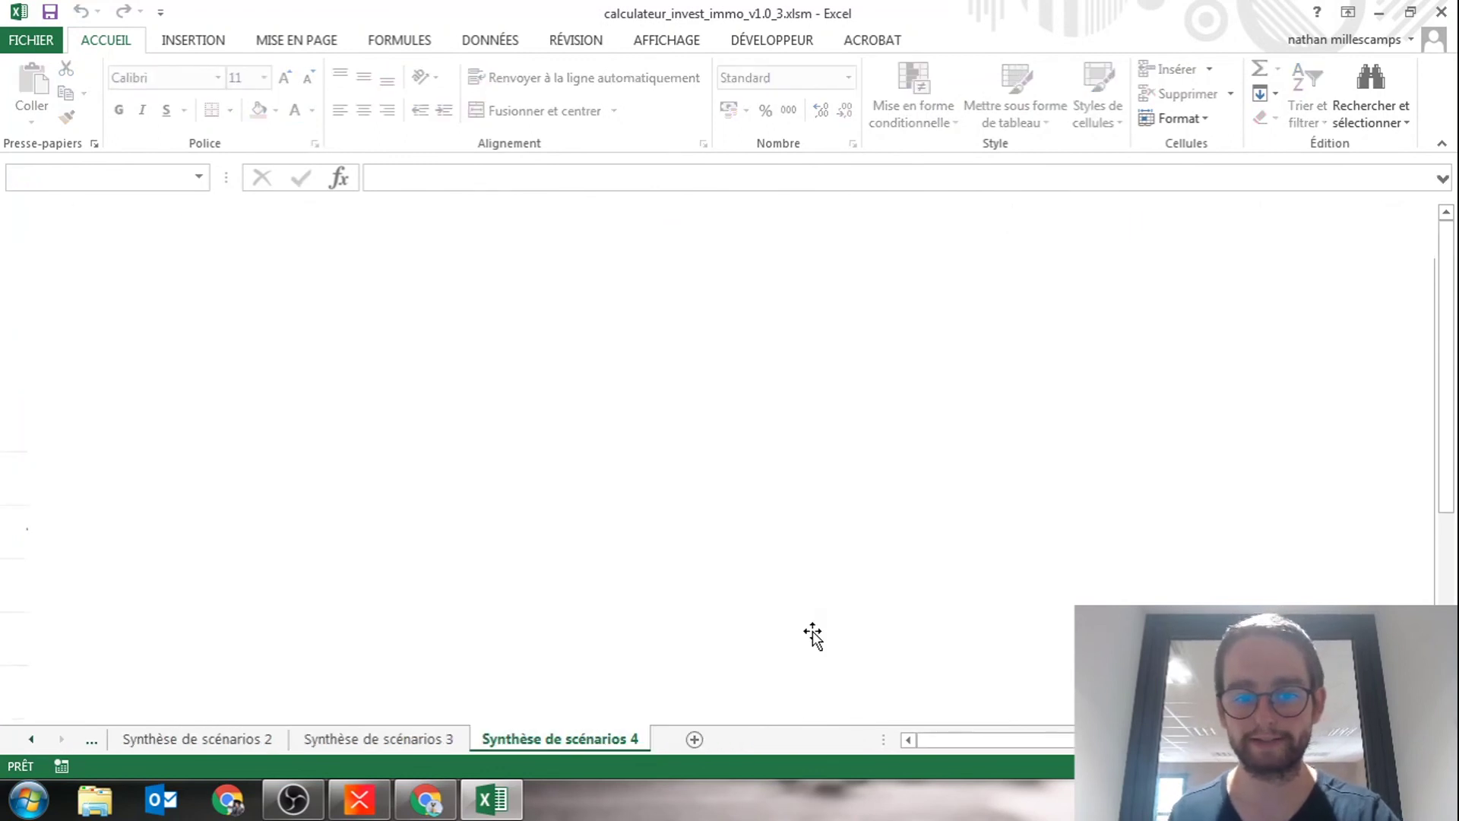
- Examine the yield and monthly cash-flow charts in the new summary, comparing the default scenario with the saved rent and price combinations
scroll(709, 413, down, 4)
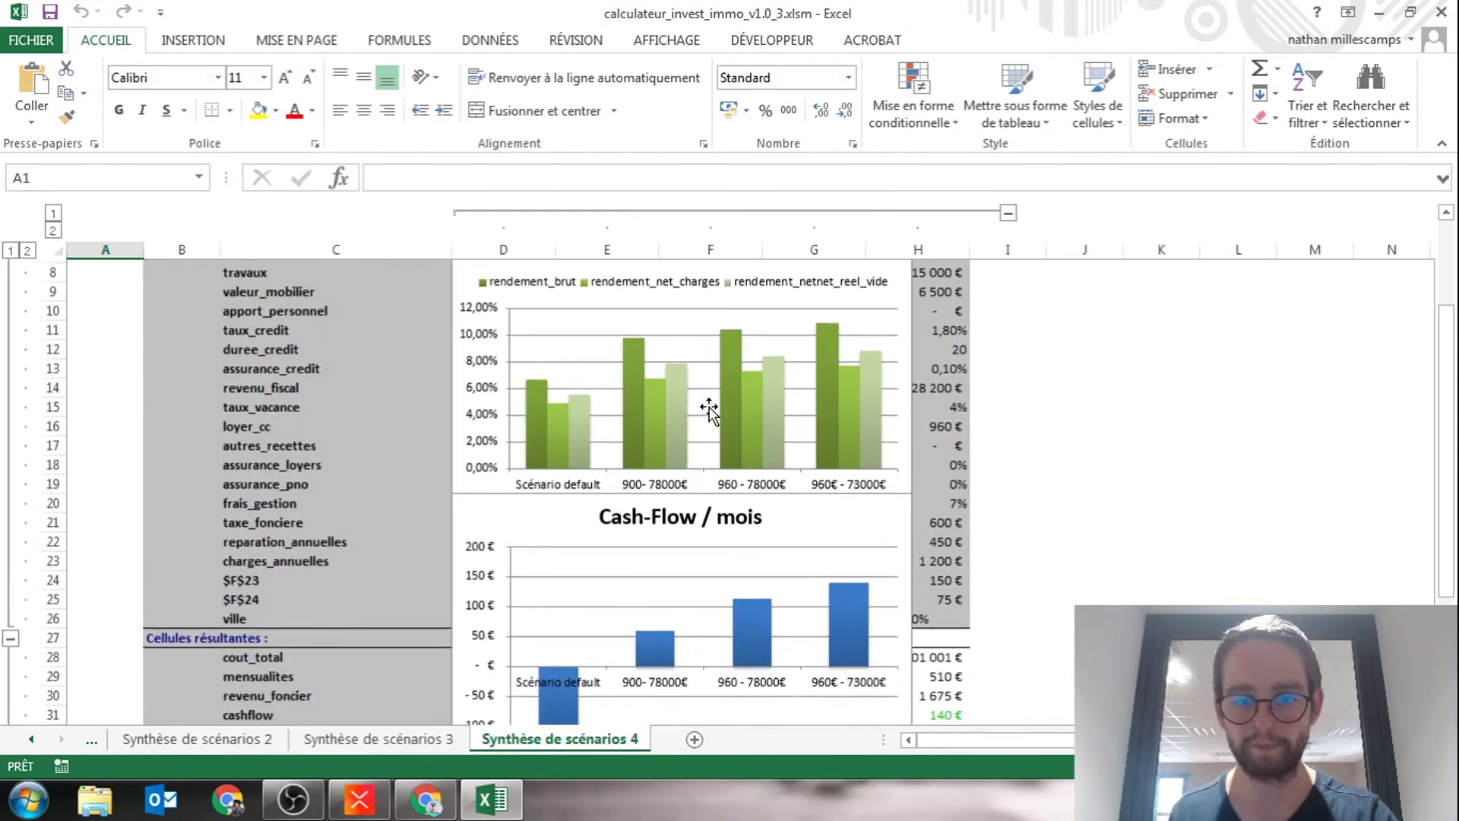
ctrl+scroll(740, 463, up, 1)
ctrl+scroll(741, 478, up, 1)
scroll(960, 456, down, 3)
ctrl+scroll(1106, 510, up, 1)
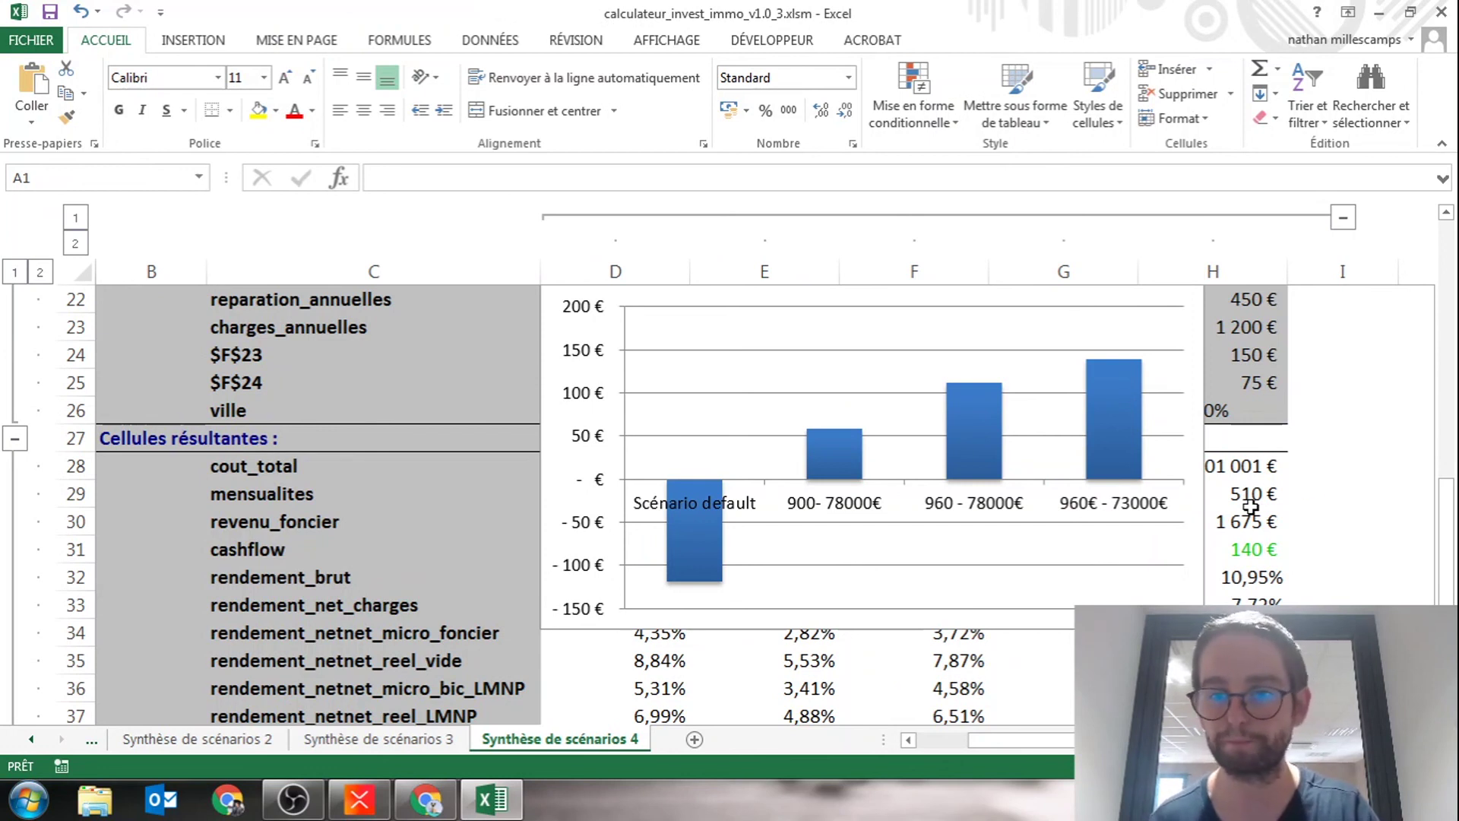
ctrl+scroll(1366, 412, up, 1)
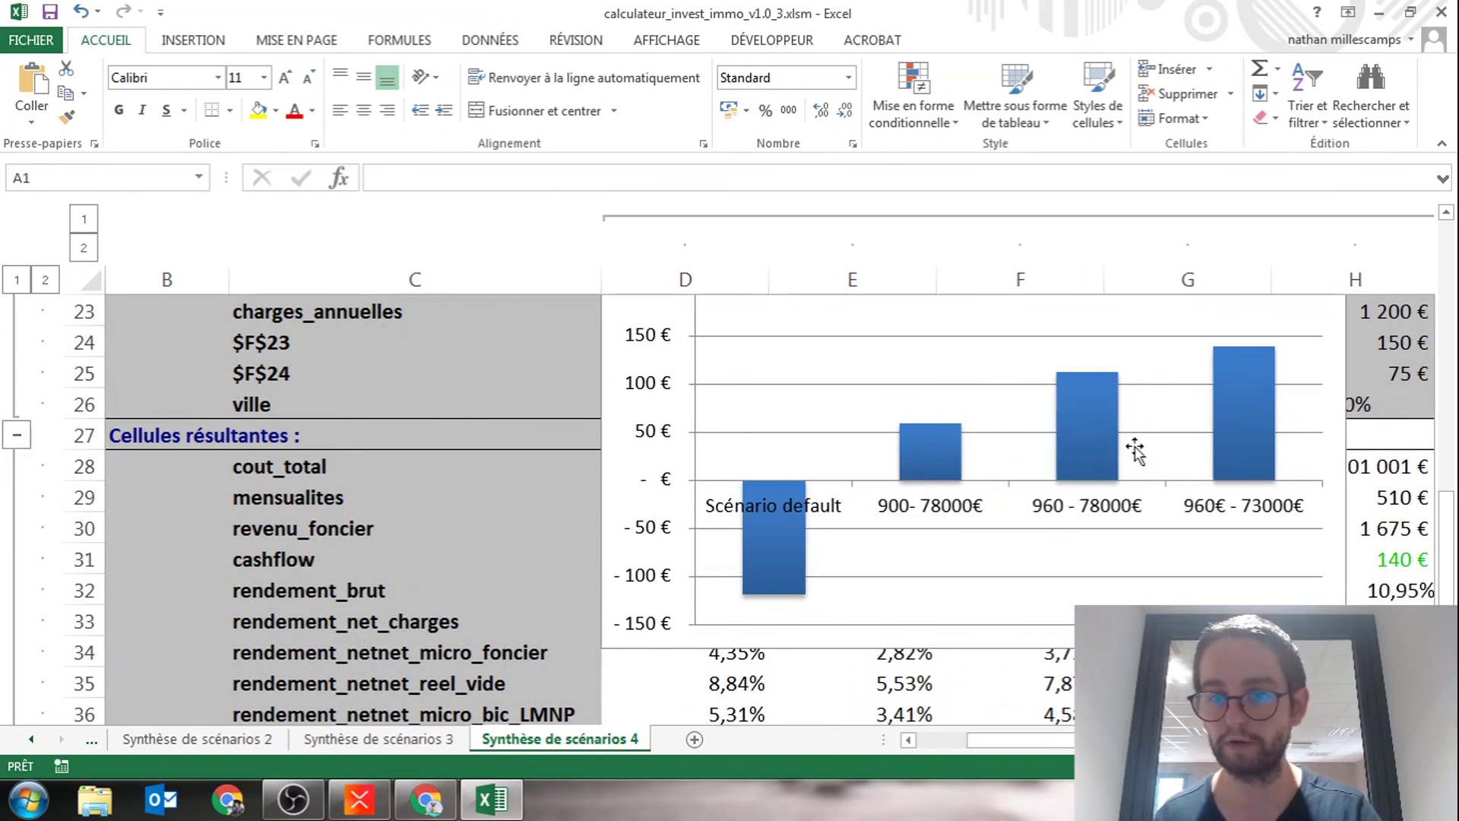
mouse_move(1266, 439)
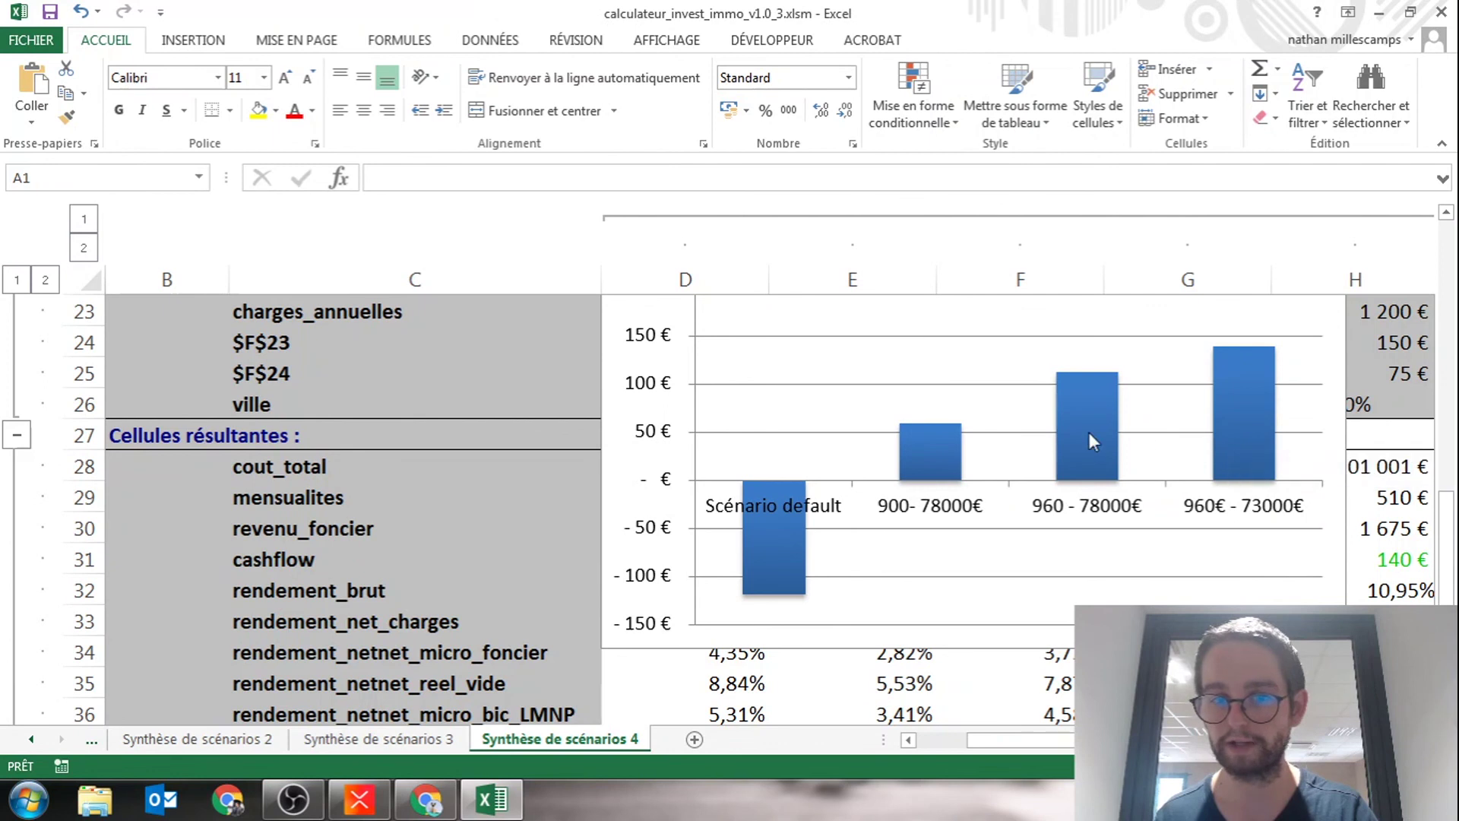
mouse_move(1090, 439)
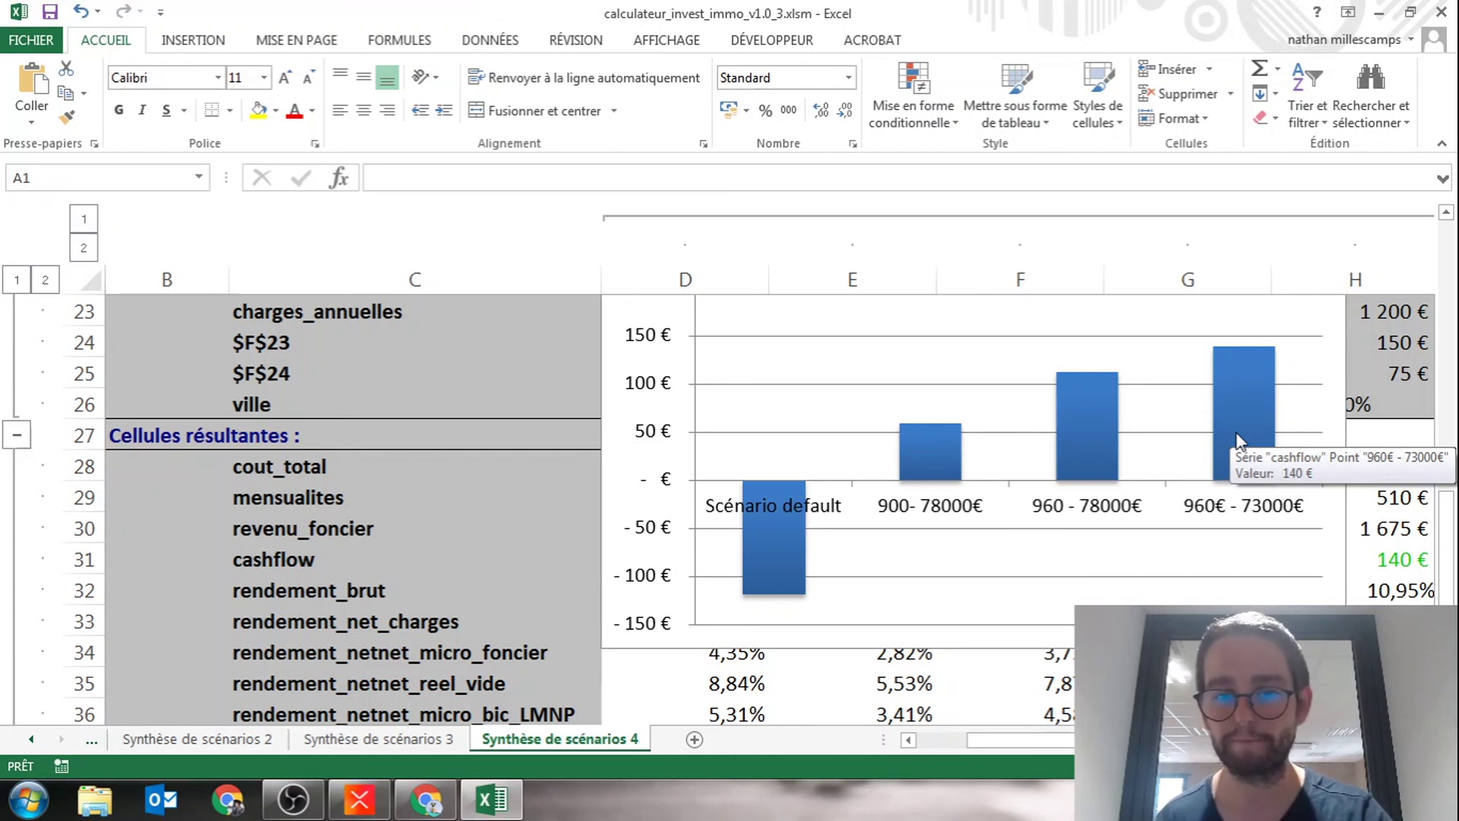
click(928, 439)
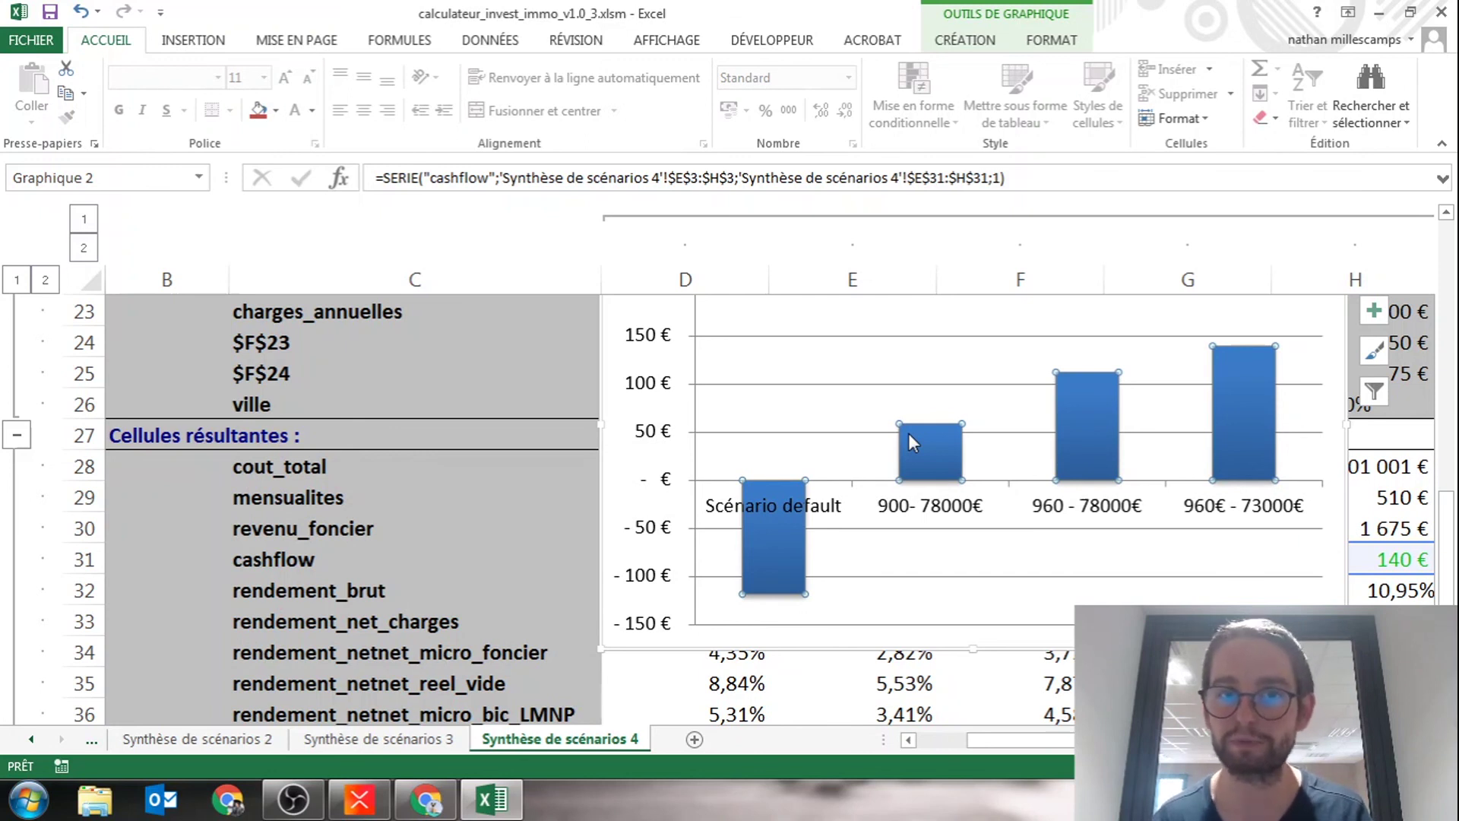
- Return to the Investissement locatif sheet and set the purchase price (Prix d'achat FAI) to 150 000 €
click(91, 741)
click(115, 743)
click(31, 739)
click(31, 739)
click(173, 741)
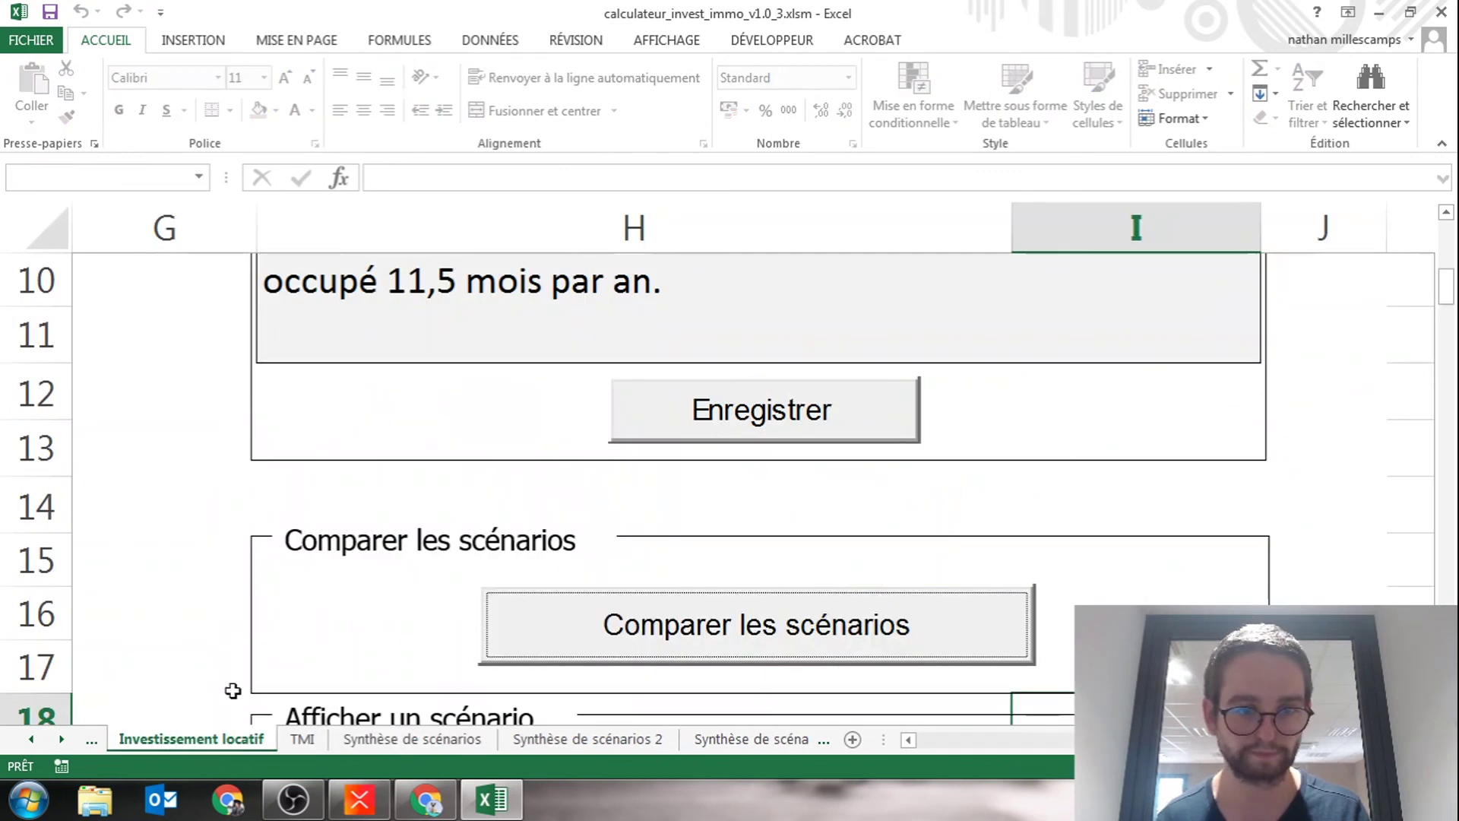
scroll(760, 471, left, 6)
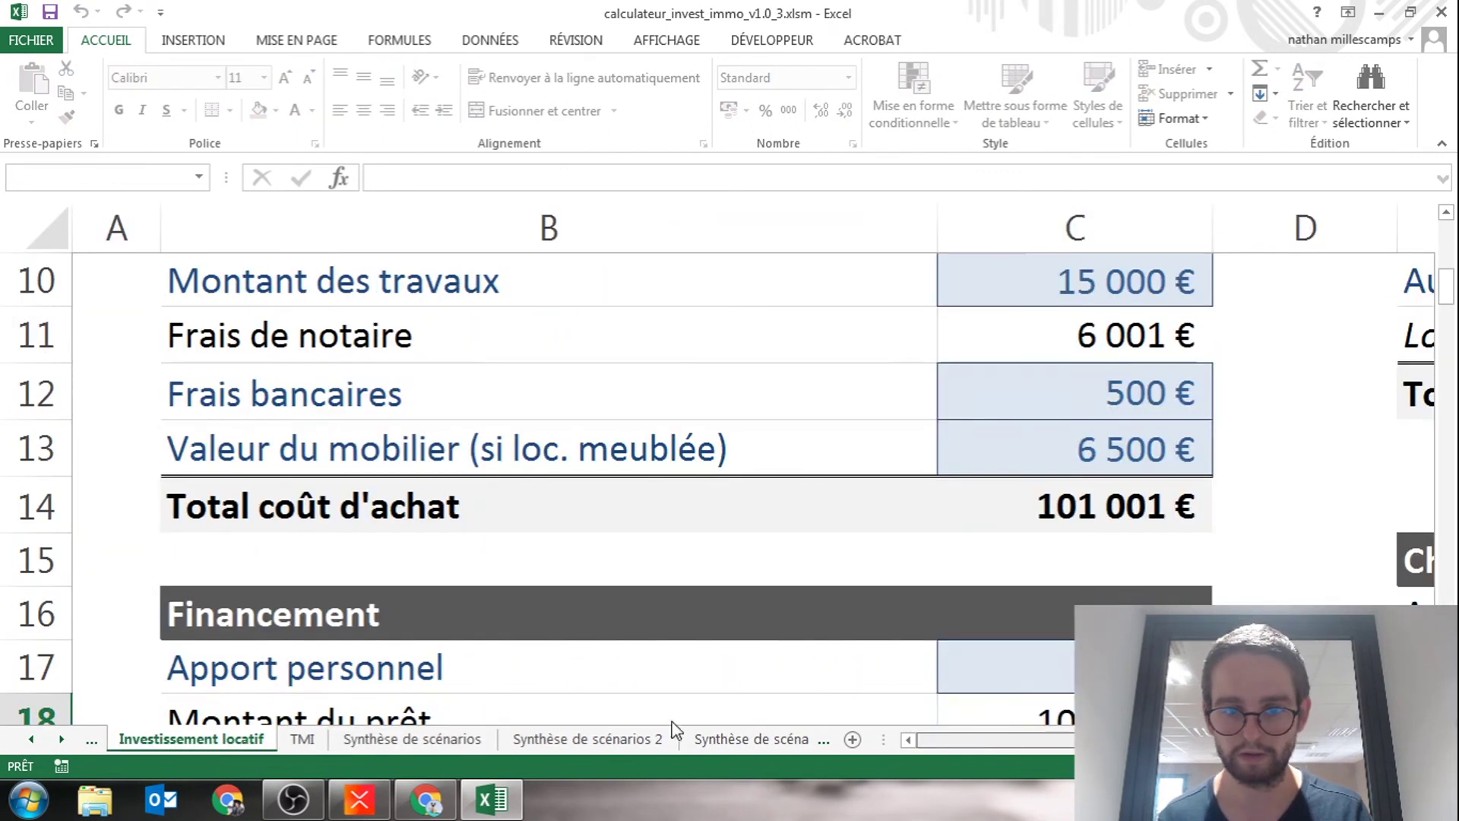
scroll(894, 538, up, 3)
scroll(1040, 530, down, 1)
double_click(1064, 547)
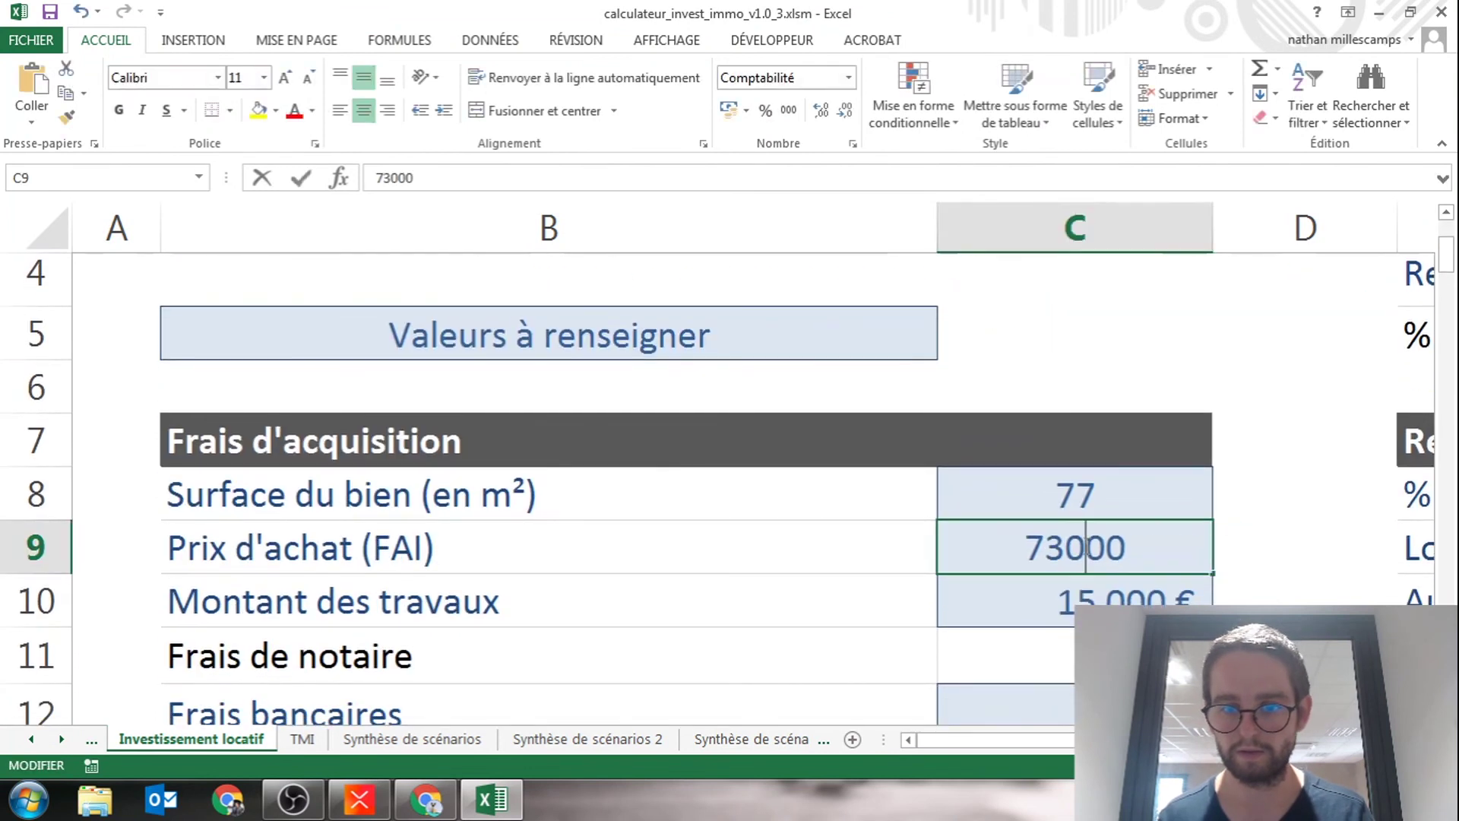
drag(1065, 546, 1028, 546)
text(150)
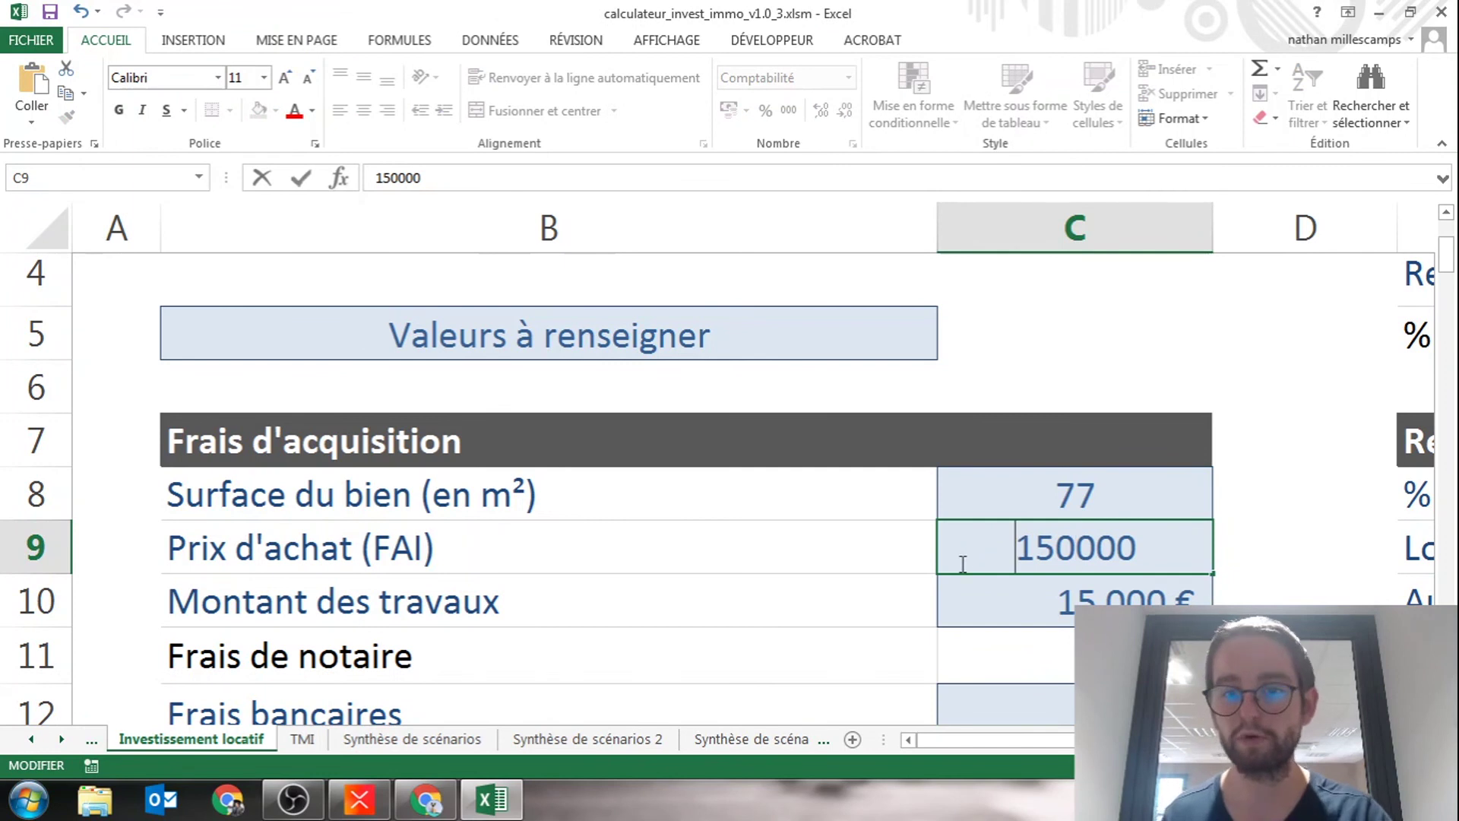
click(991, 594)
- Examine how the higher purchase price affects the yields, net property income, monthly cash flow and loan repayments
scroll(907, 541, down, 10)
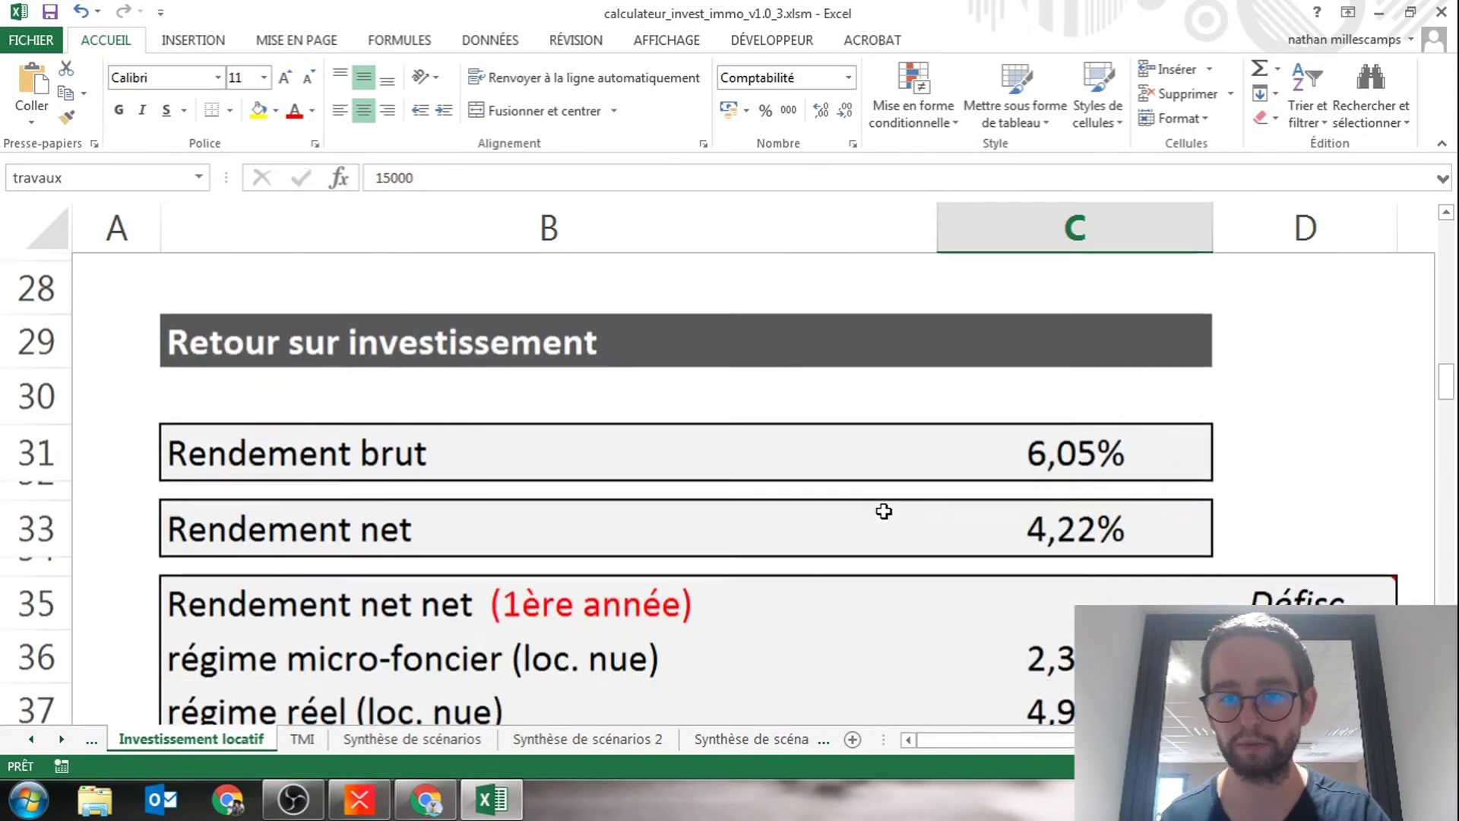
click(1071, 646)
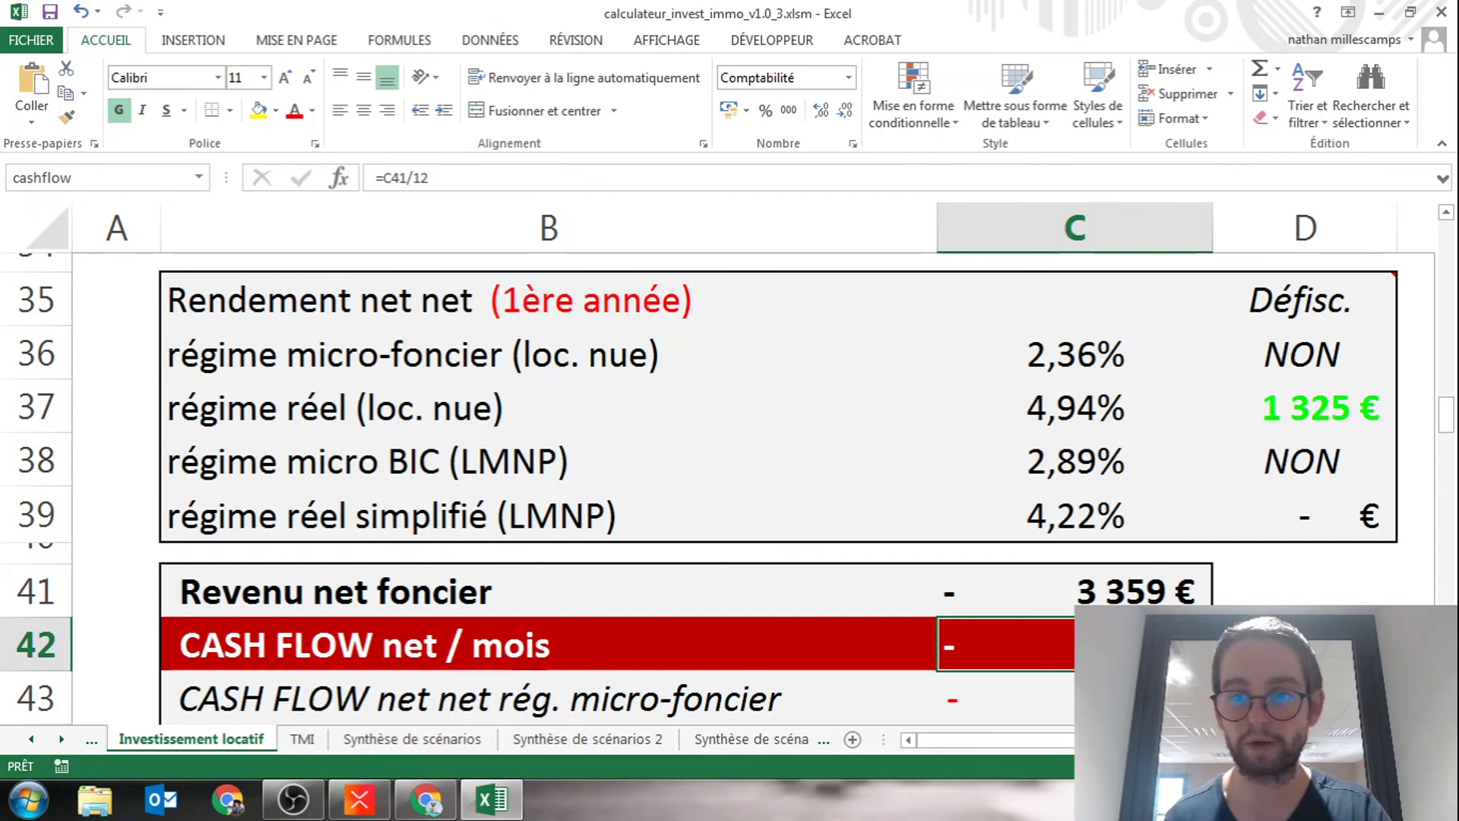
click(1075, 591)
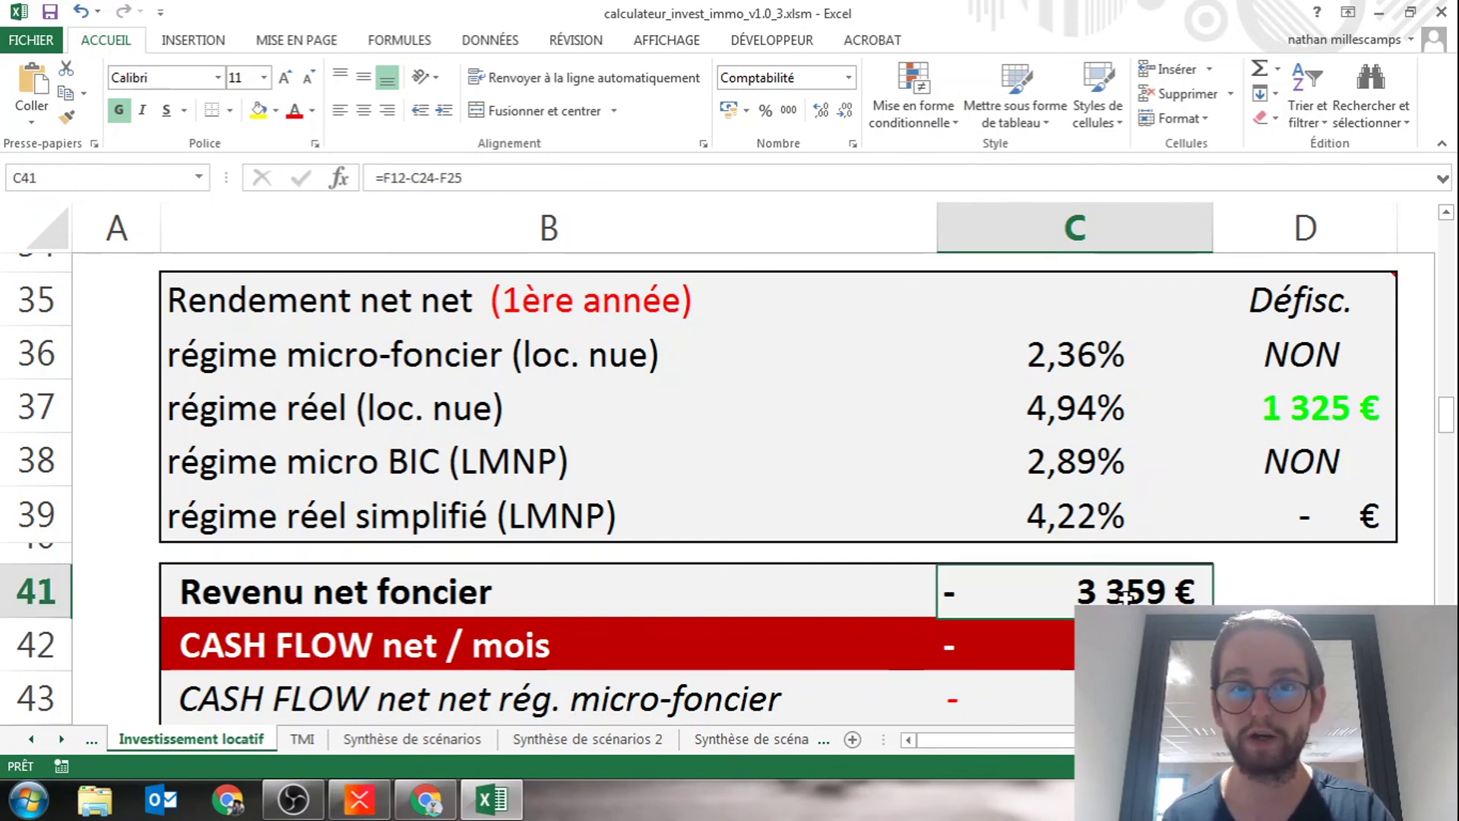
click(1003, 644)
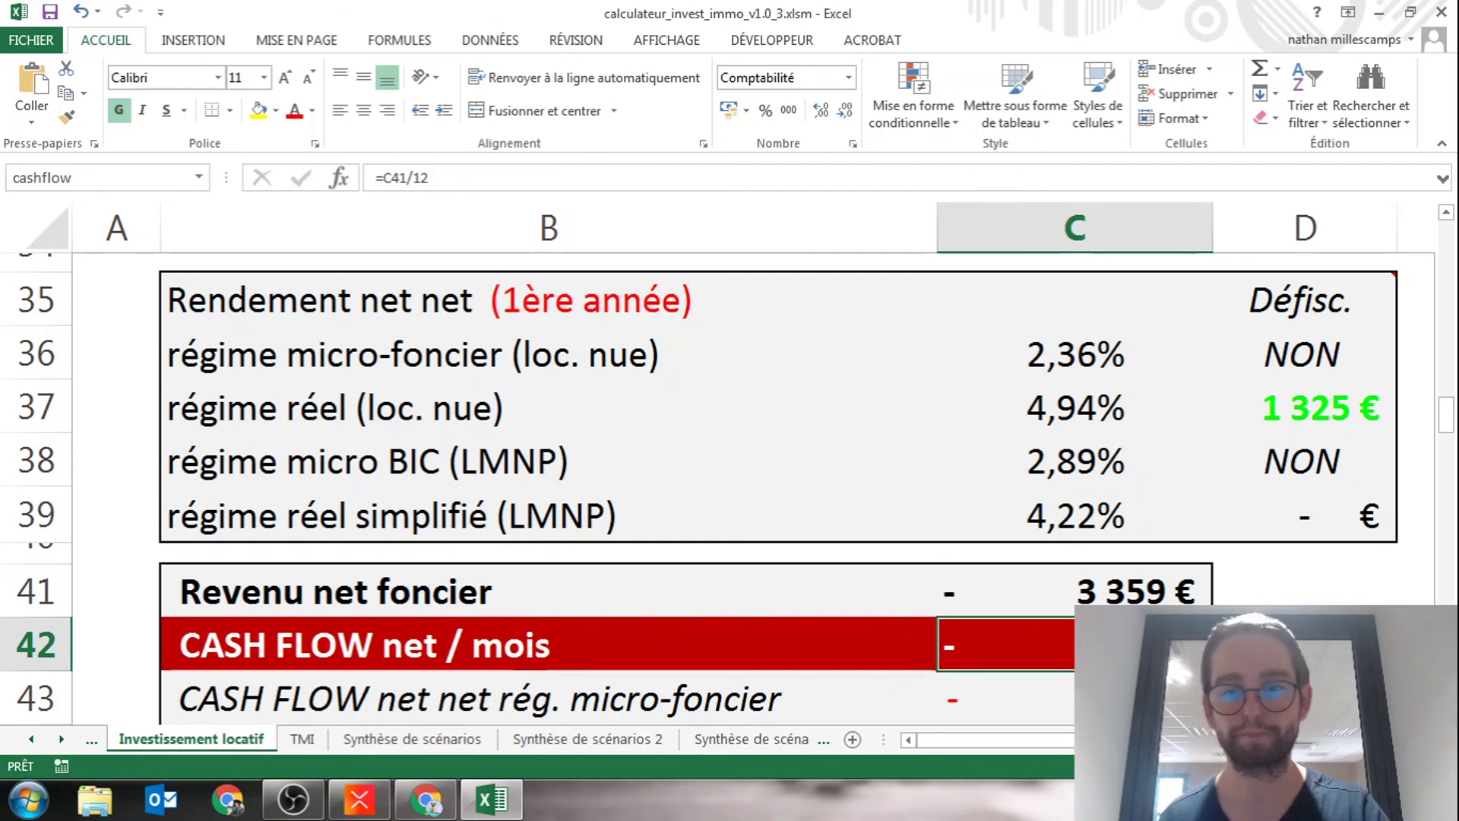
scroll(729, 456, up, 2)
scroll(1134, 600, up, 3)
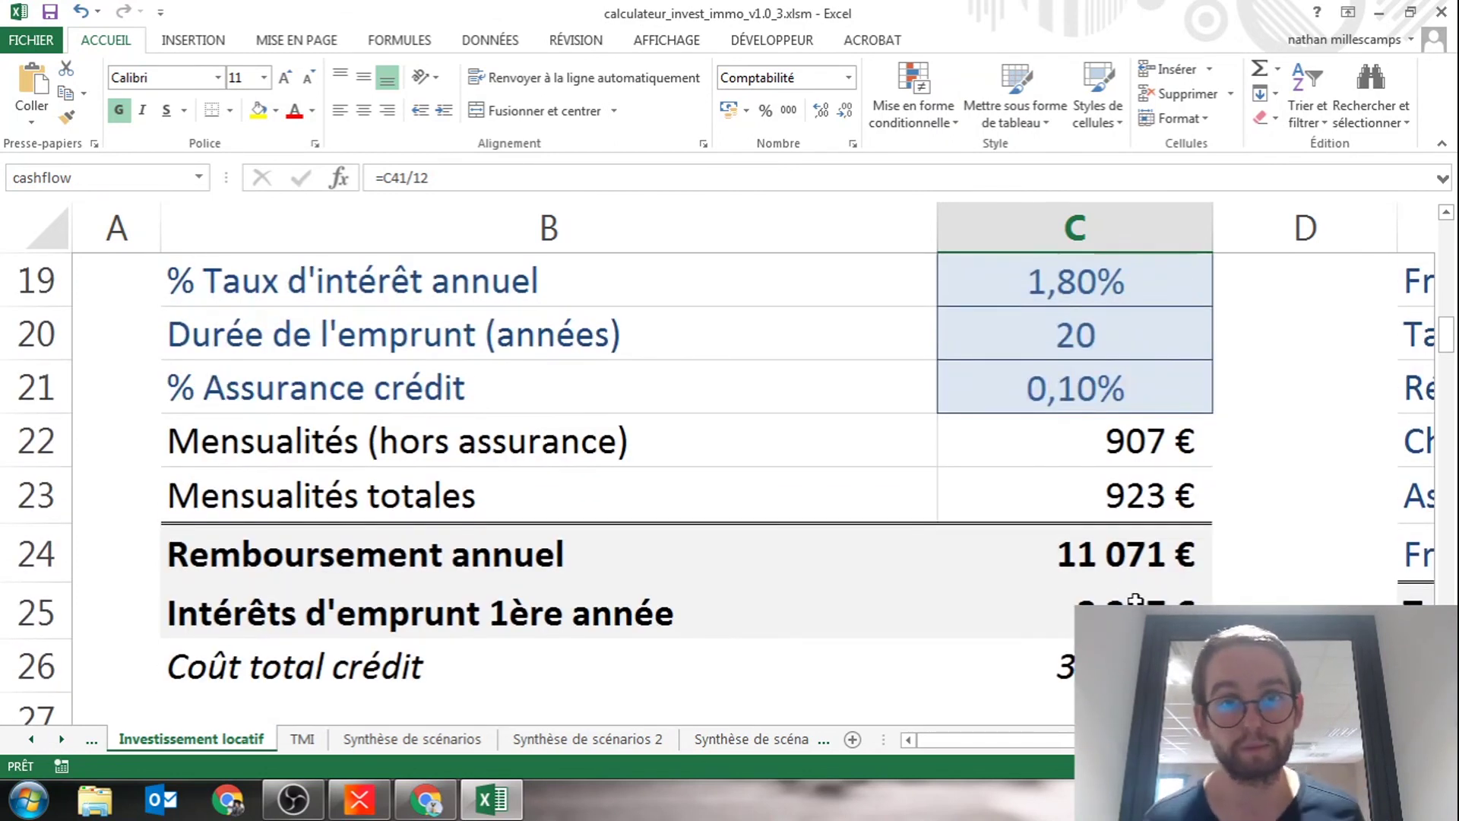